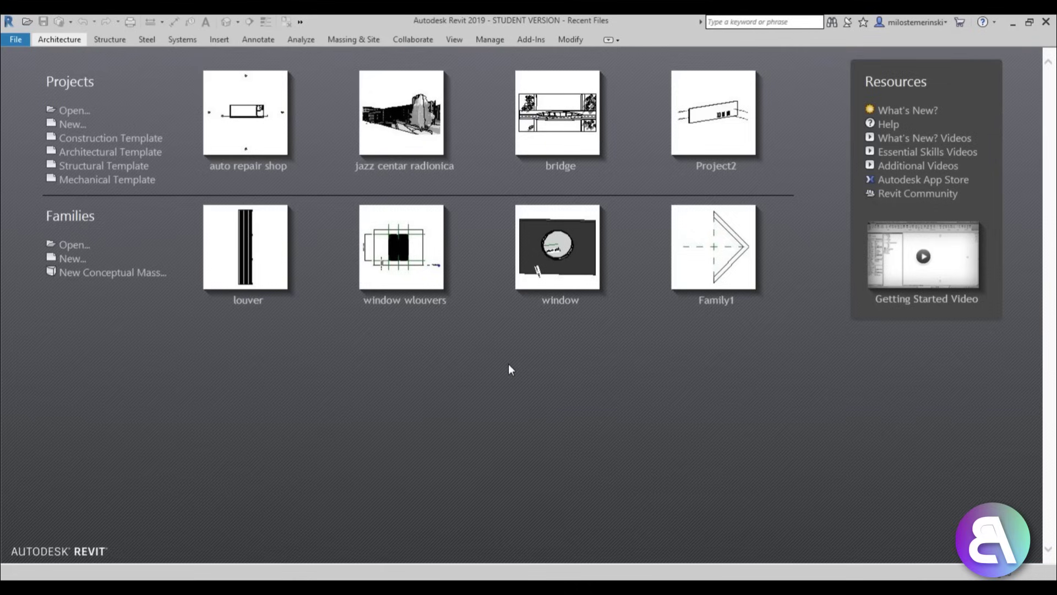
# Step: Start a new project from the Mechanical Template
pyautogui.click(111, 181)
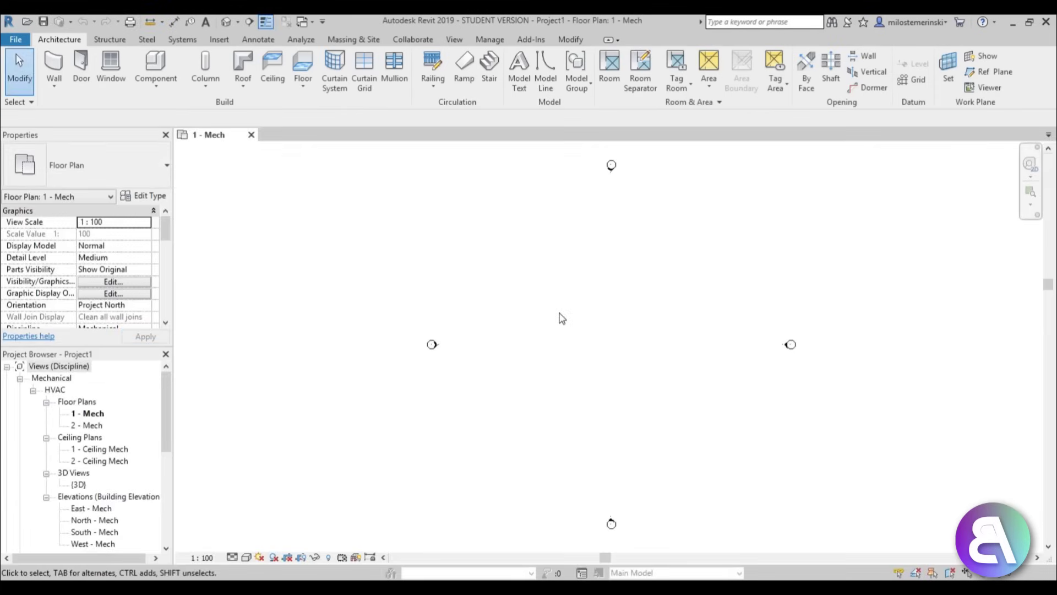
pyautogui.moveTo(581, 317); pyautogui.dragTo(557, 316, button='middle')
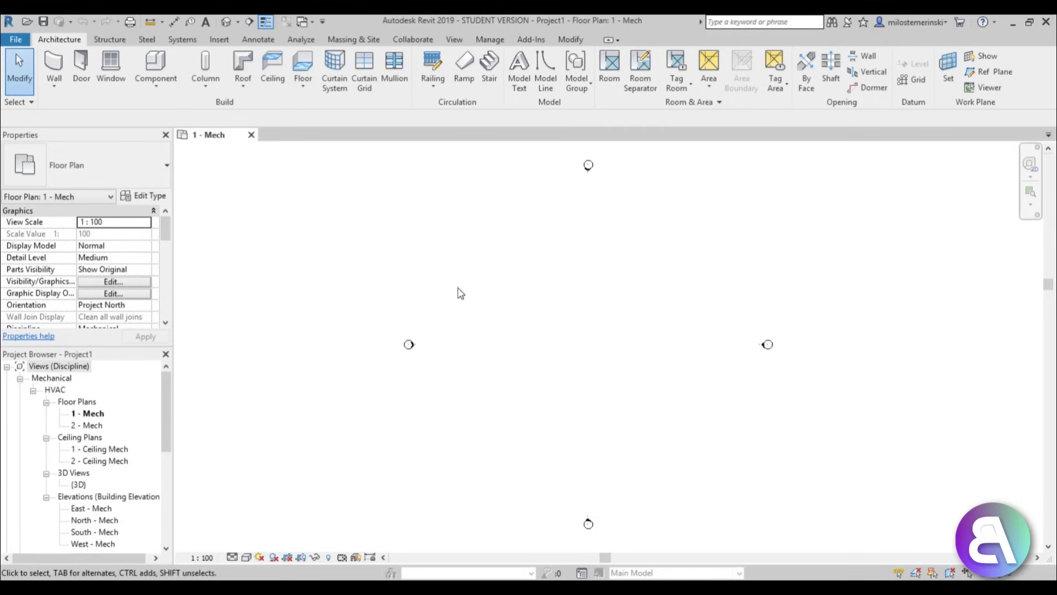
pyautogui.moveTo(166, 394)
pyautogui.mouseDown()
pyautogui.moveTo(167, 418)
pyautogui.moveTo(167, 392)
pyautogui.mouseUp()
pyautogui.click(59, 366)
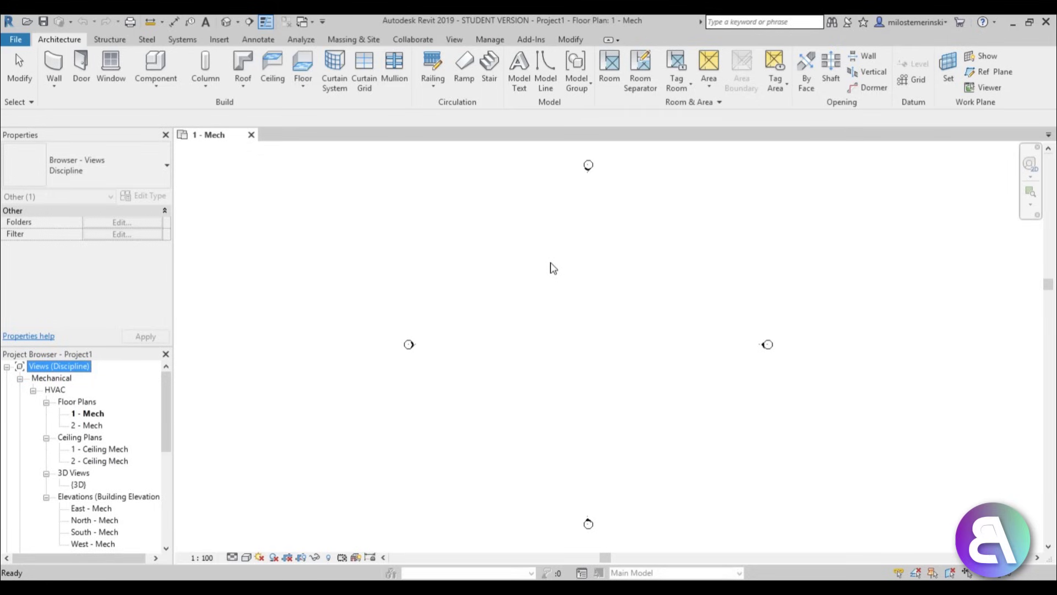
# Step: Link the Revit file "auto repair shop.rvt" from the desktop, with Auto - Origin to Origin positioning
pyautogui.click(221, 40)
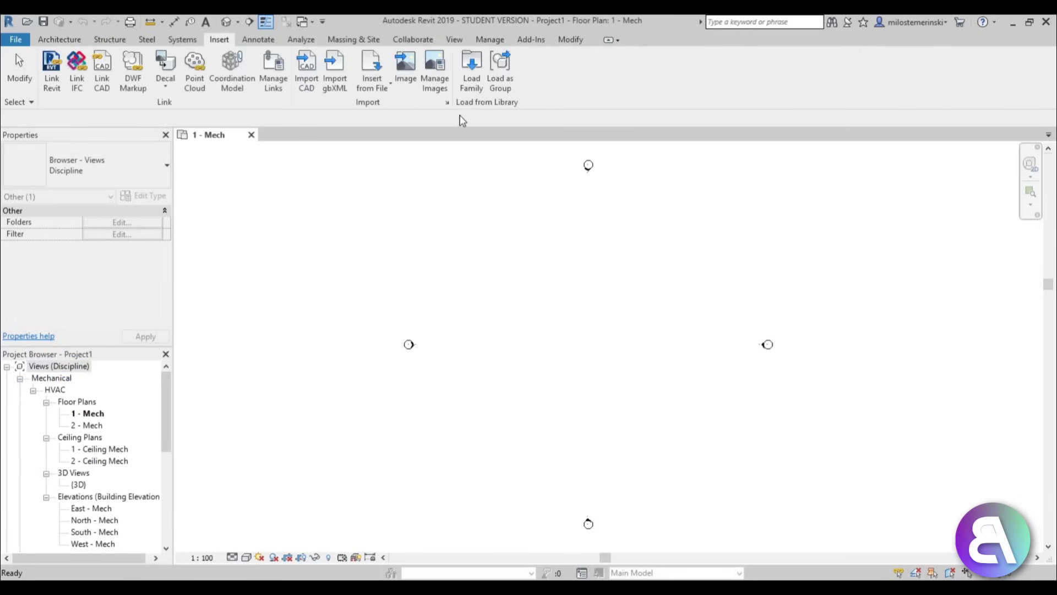
pyautogui.click(52, 71)
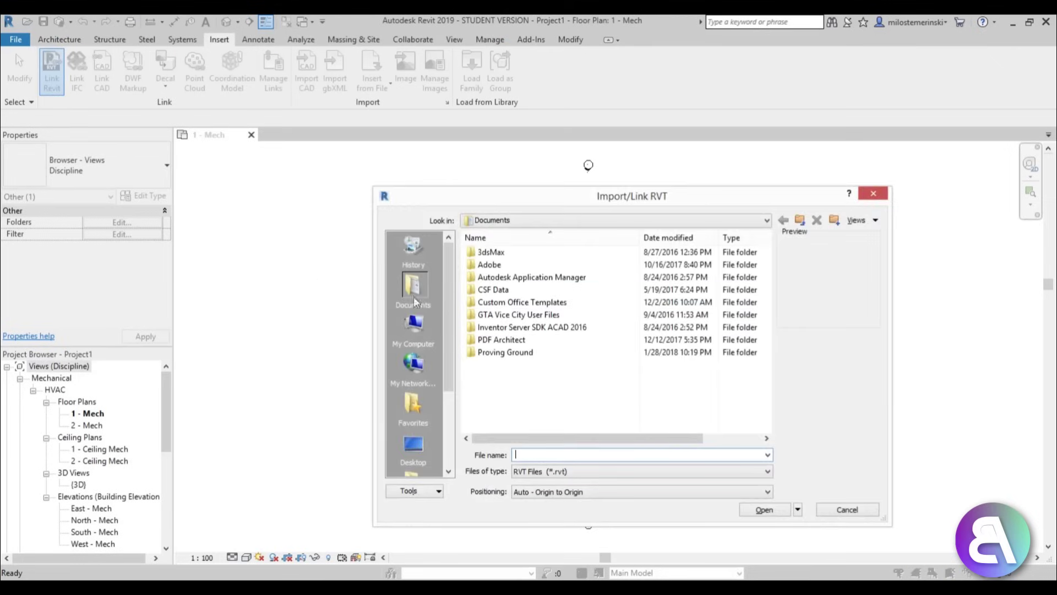
pyautogui.click(413, 445)
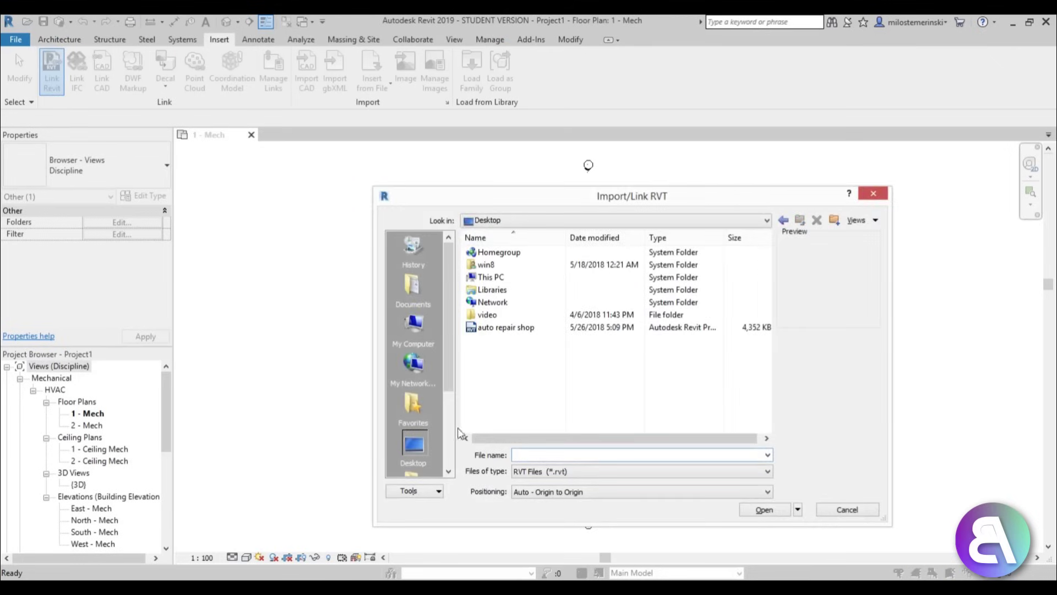
pyautogui.click(513, 330)
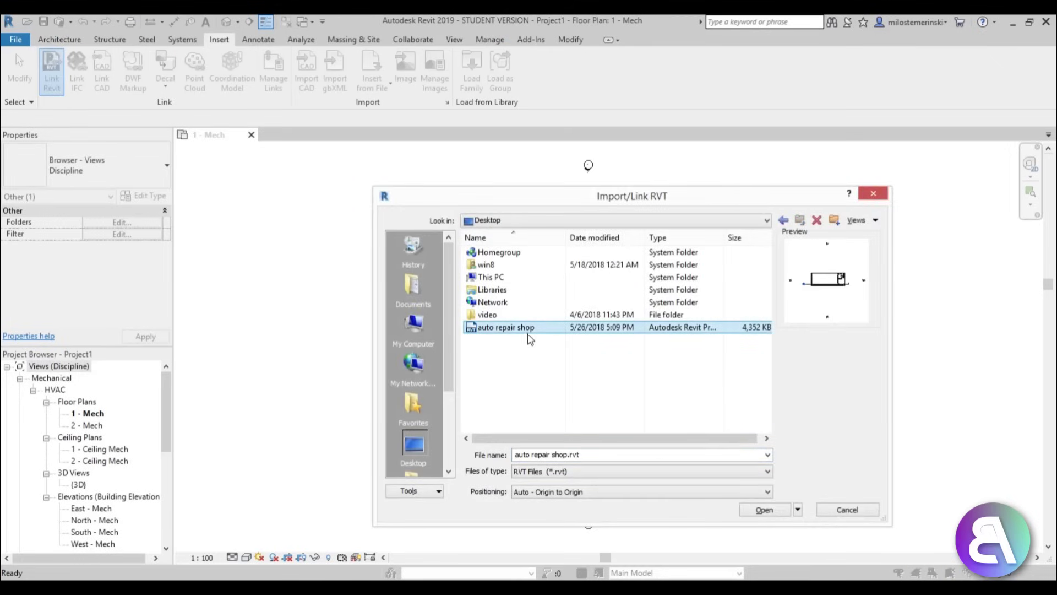
pyautogui.click(765, 511)
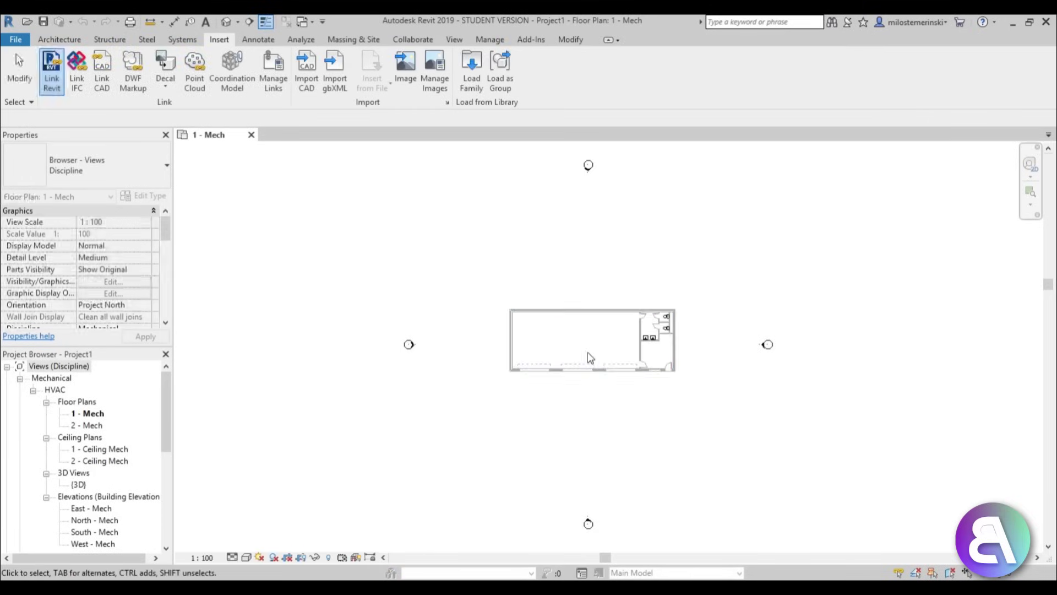
pyautogui.scroll(4, 674, 359)
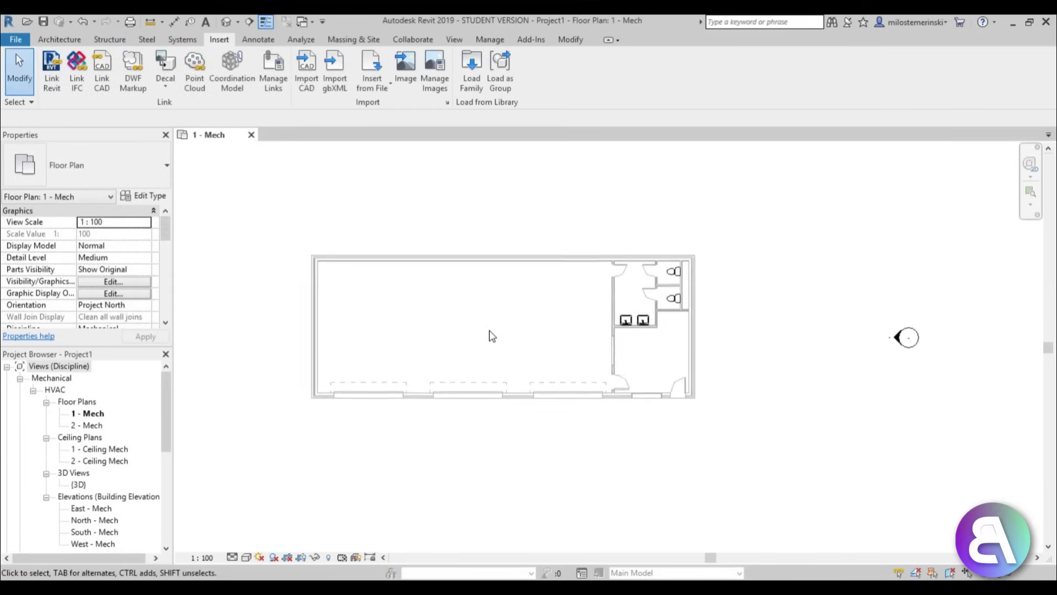
pyautogui.scroll(1, 491, 336)
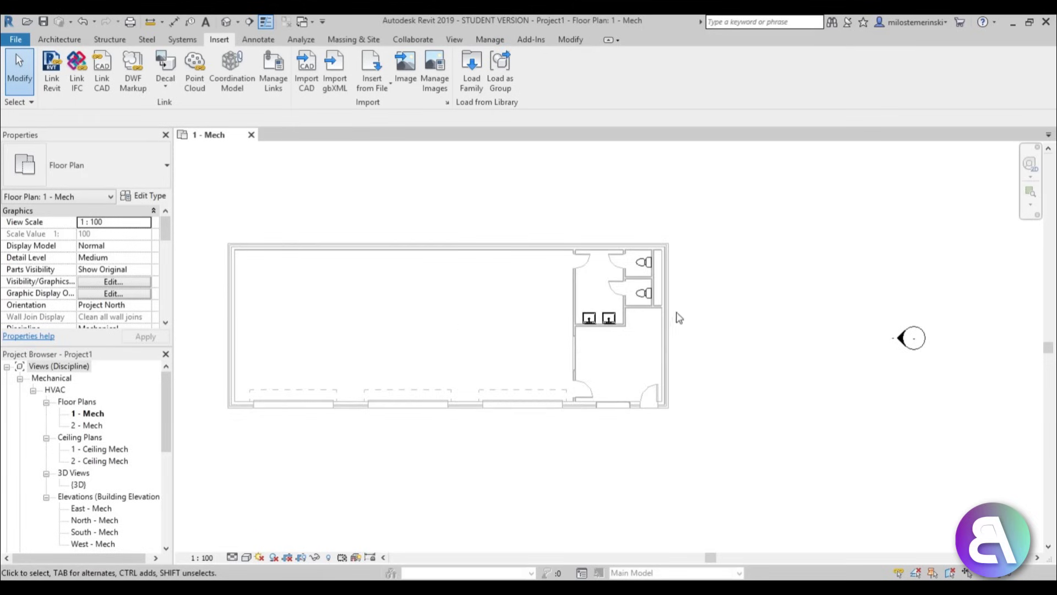
pyautogui.scroll(4, 668, 319)
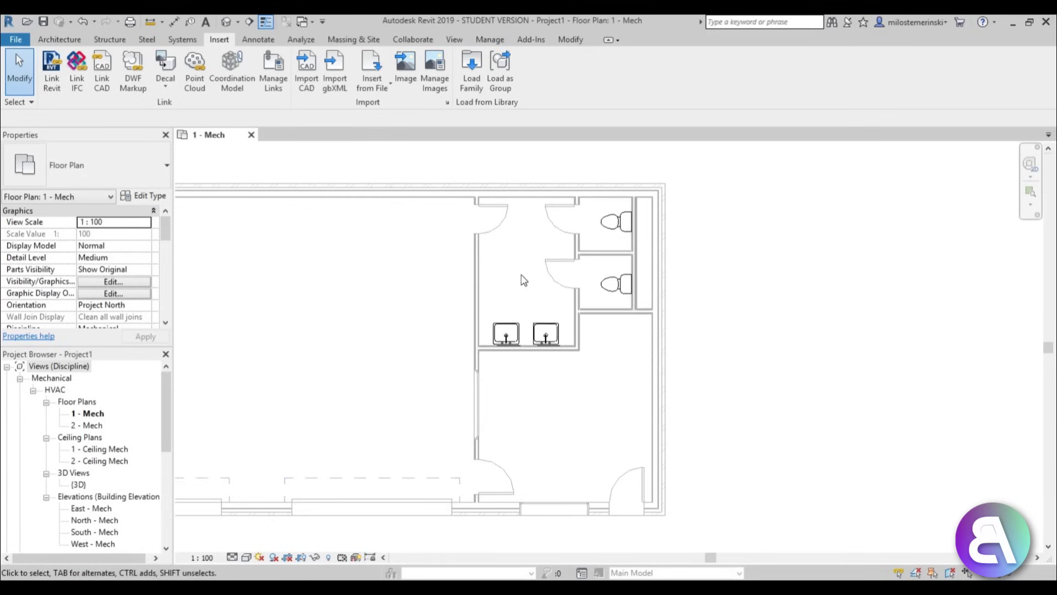
pyautogui.moveTo(506, 284); pyautogui.dragTo(524, 267, button='middle')
# Step: Delete the 1 - Plumbing and 2 - Plumbing floor plan views from the project
pyautogui.moveTo(168, 395); pyautogui.dragTo(165, 462)
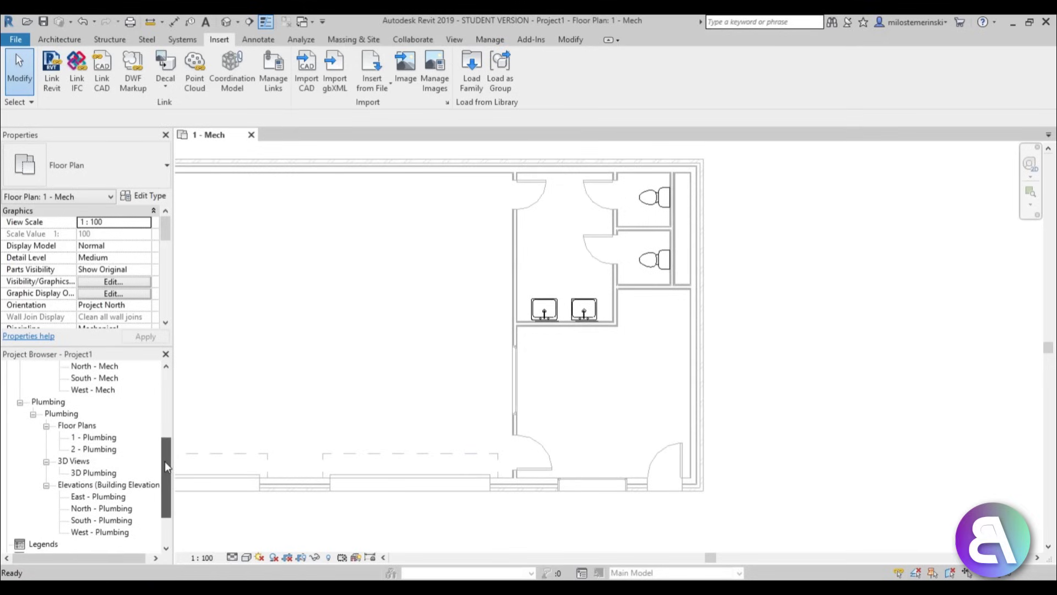
pyautogui.doubleClick(99, 437)
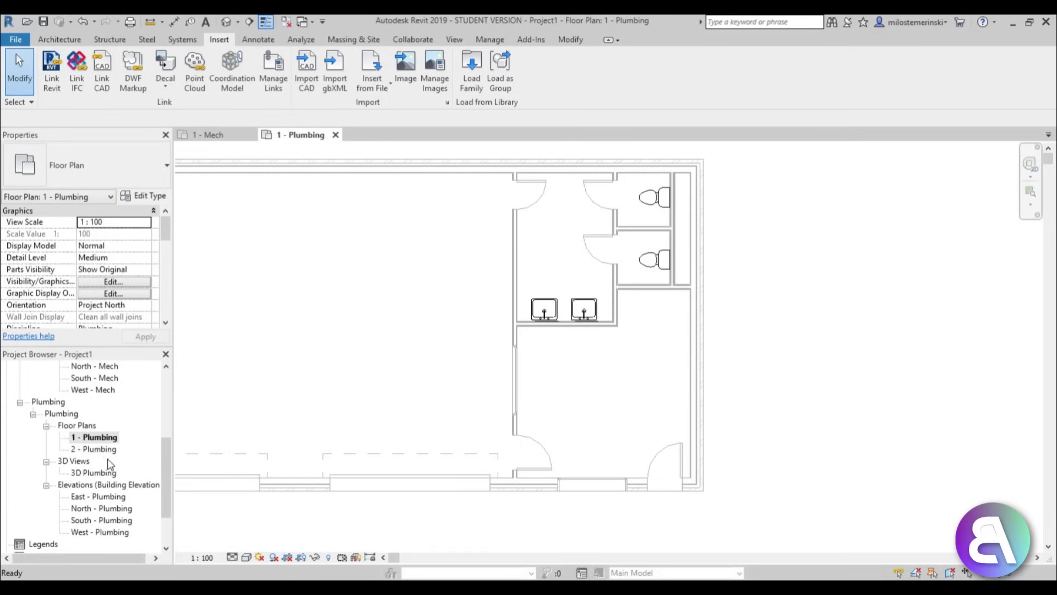
pyautogui.keyDown('ctrl'); pyautogui.click(99, 449); pyautogui.keyUp('ctrl')
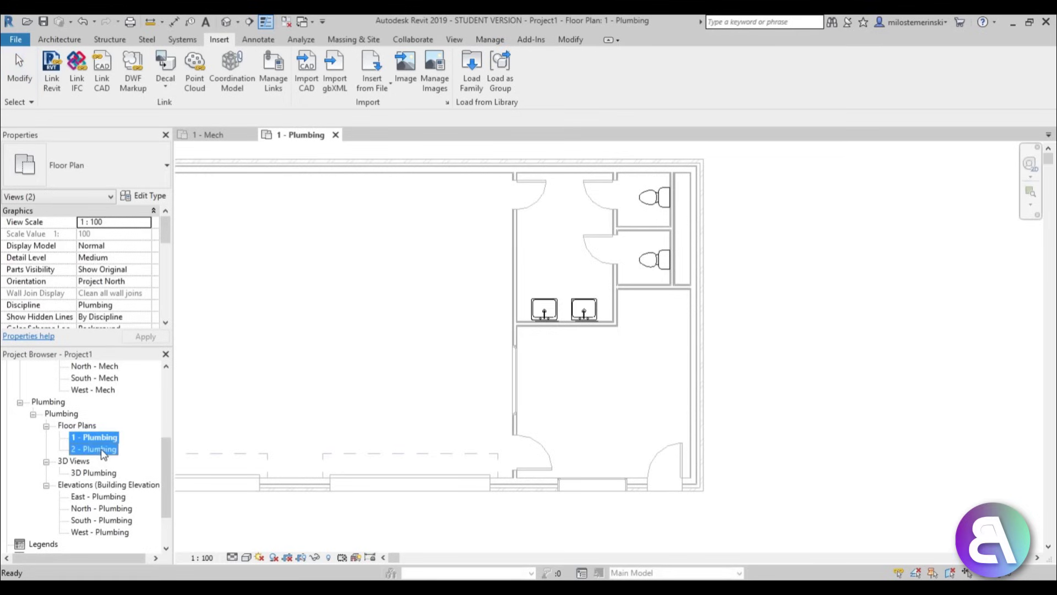
pyautogui.rightClick(101, 449)
pyautogui.click(134, 508)
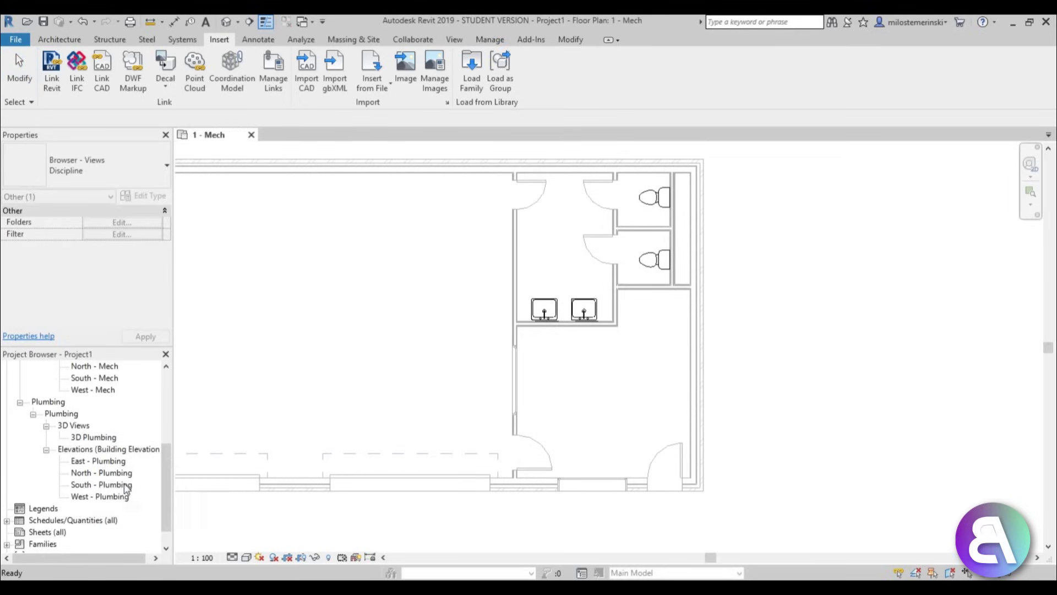
# Step: Duplicate the 1 - Mech floor plan as an independent view without detailing
pyautogui.moveTo(165, 473); pyautogui.dragTo(166, 402)
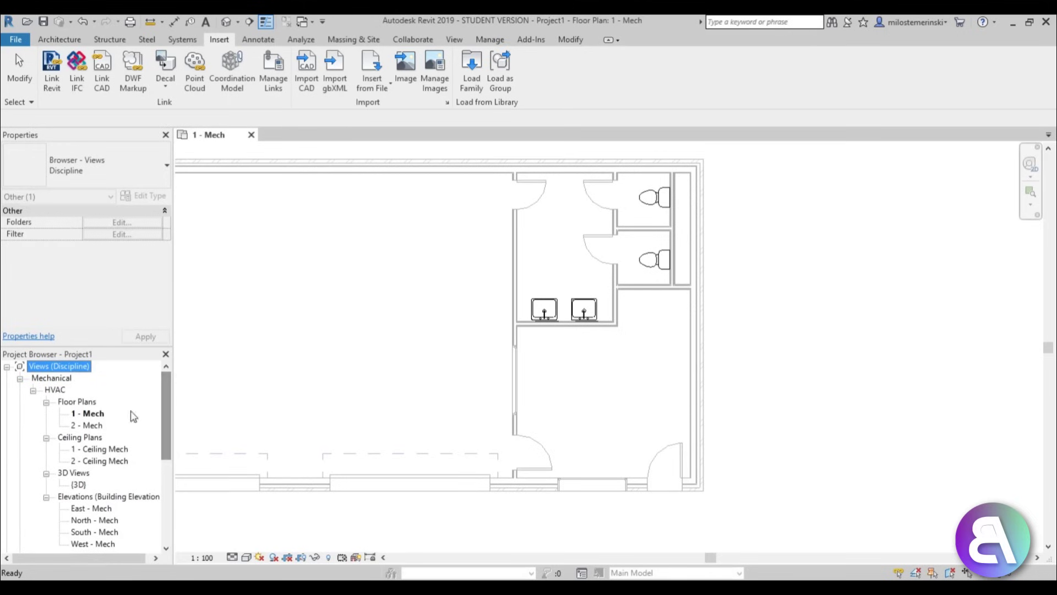
pyautogui.click(91, 415)
pyautogui.rightClick(91, 414)
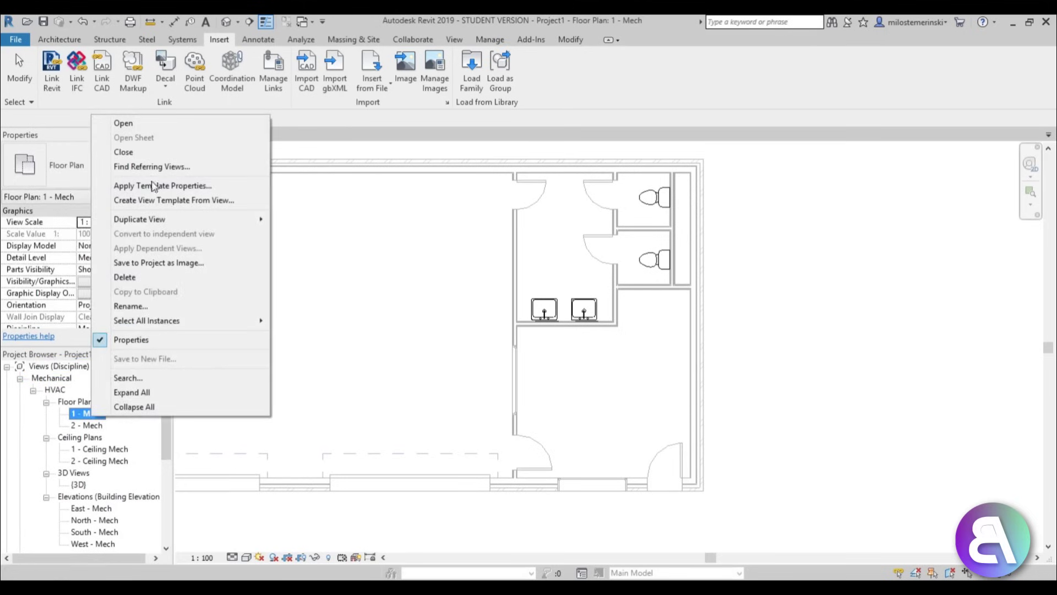
pyautogui.moveTo(158, 218)
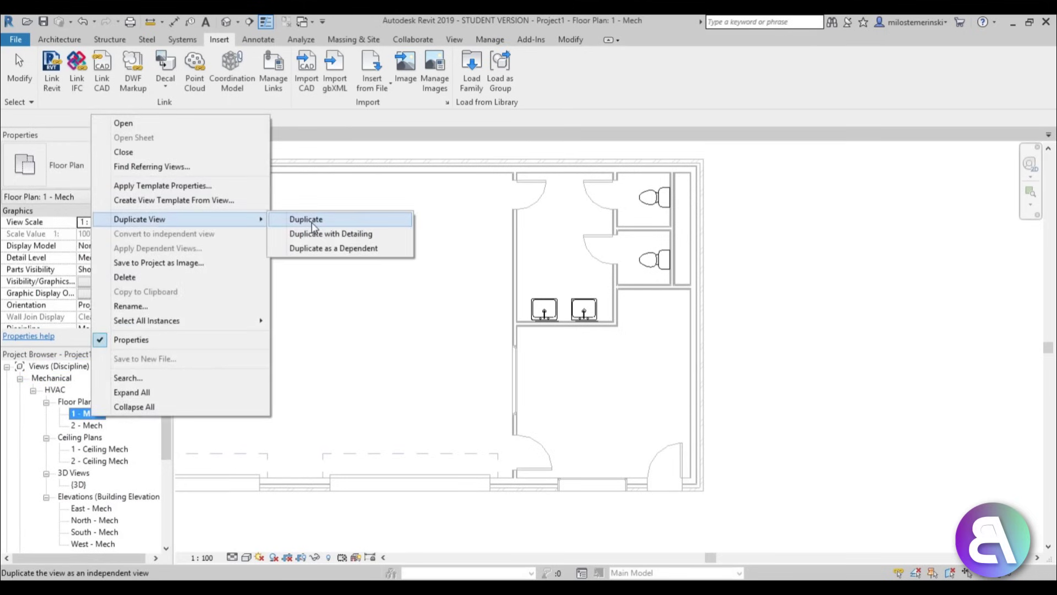
pyautogui.click(313, 220)
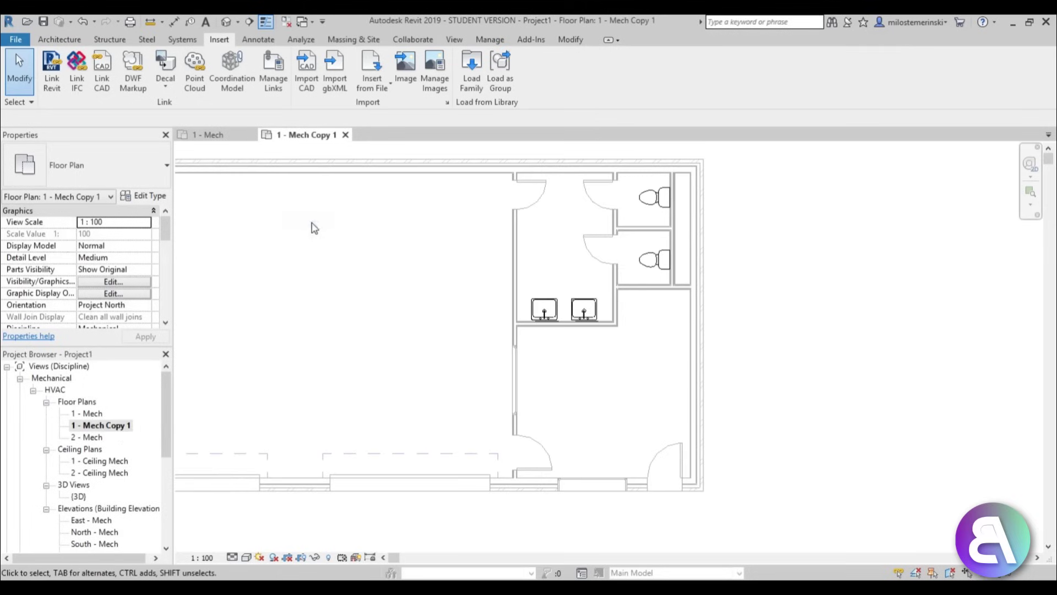
# Step: Rename the duplicated mechanical floor plan as "simple"
pyautogui.rightClick(92, 427)
pyautogui.click(158, 315)
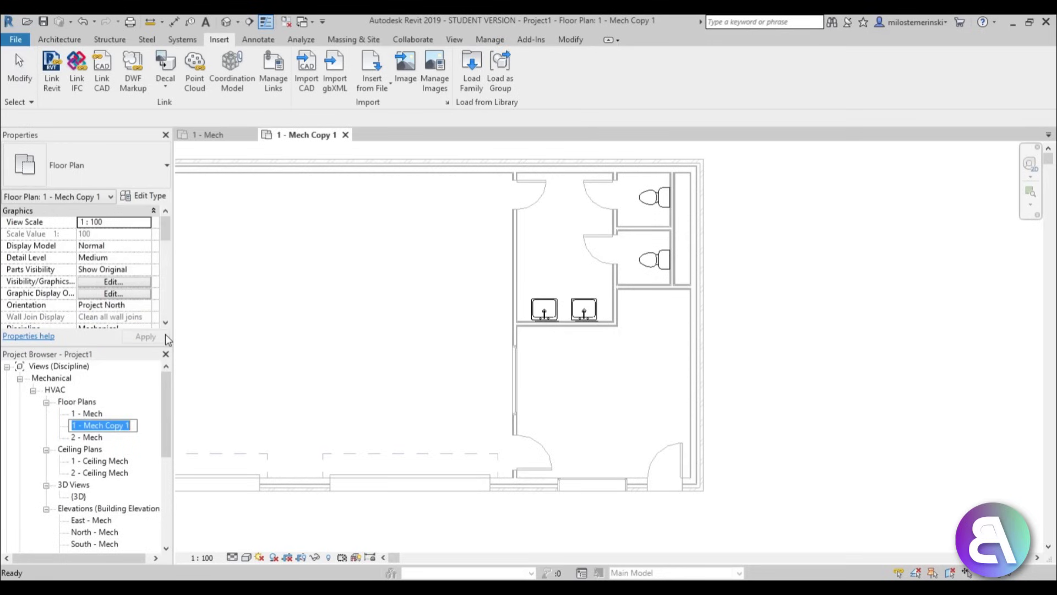
pyautogui.write('s')
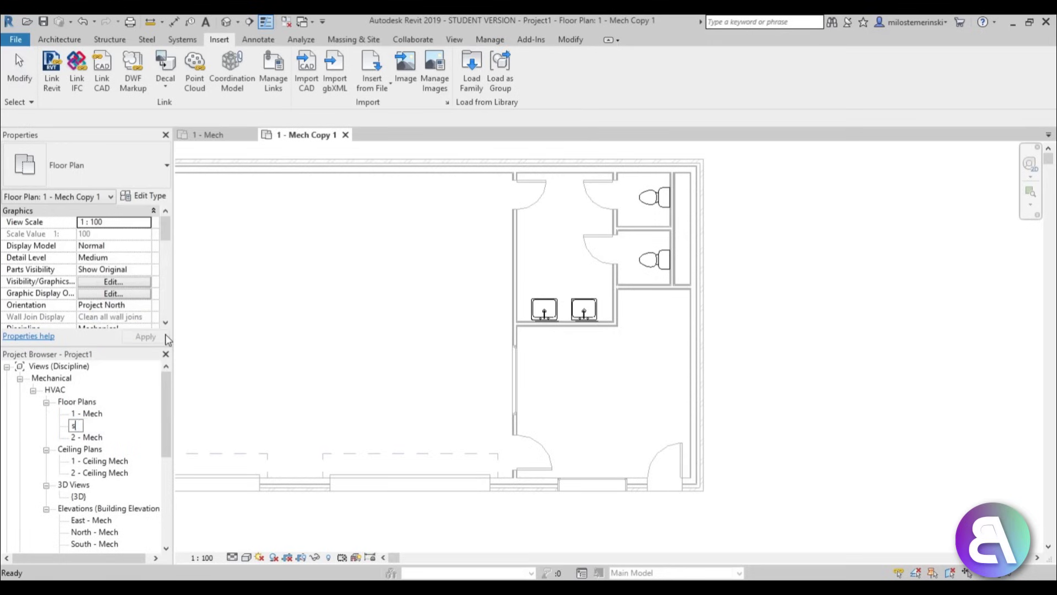
pyautogui.write('imple')
pyautogui.press('Return')
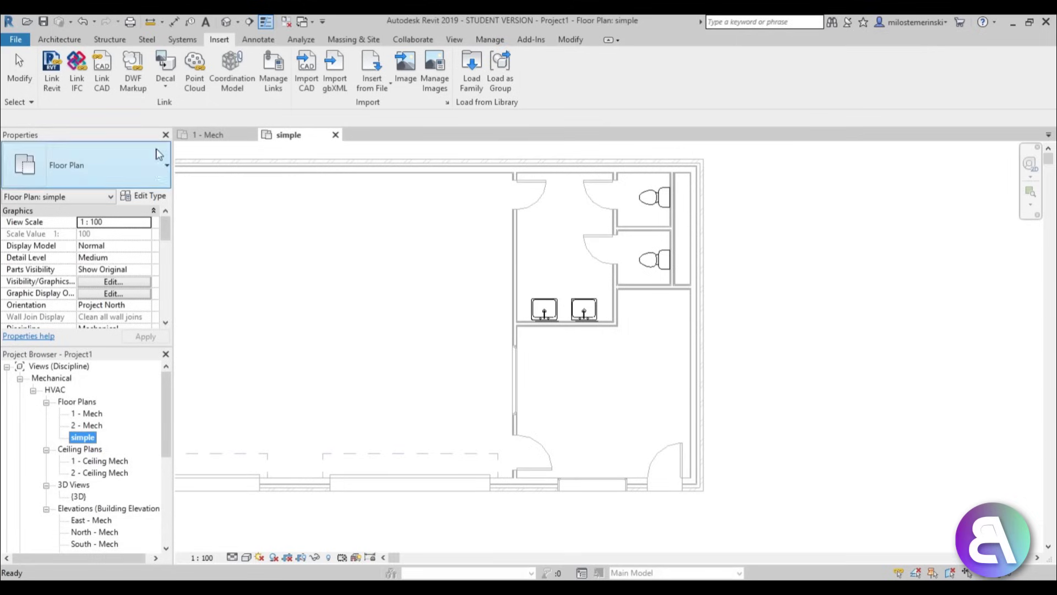
# Step: Set the Sub-Discipline of the simple floor plan to Plumbing and locate the view under its new browser group
pyautogui.moveTo(164, 222); pyautogui.dragTo(164, 244)
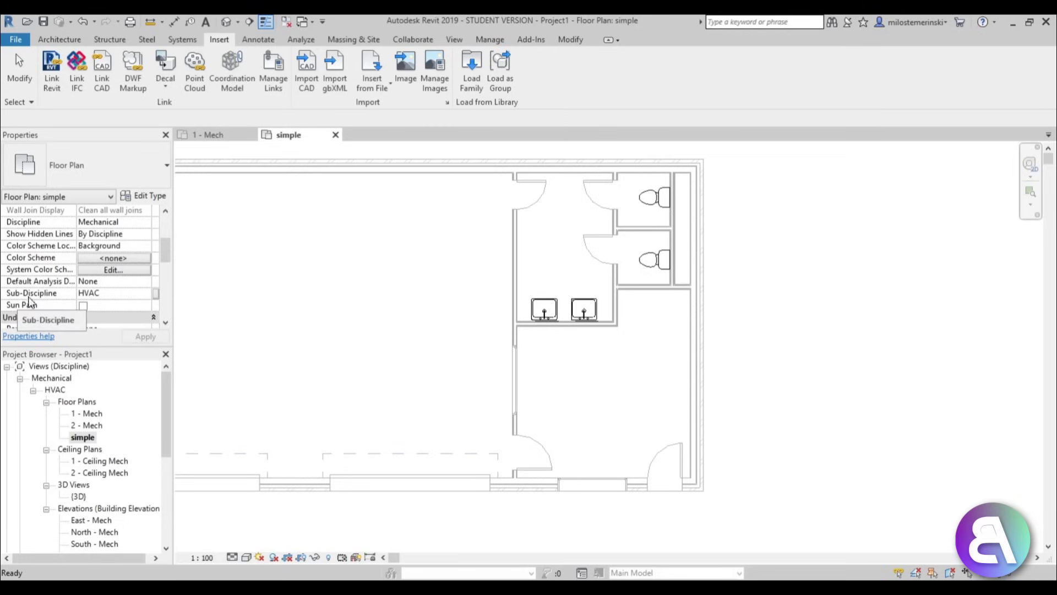
pyautogui.click(144, 296)
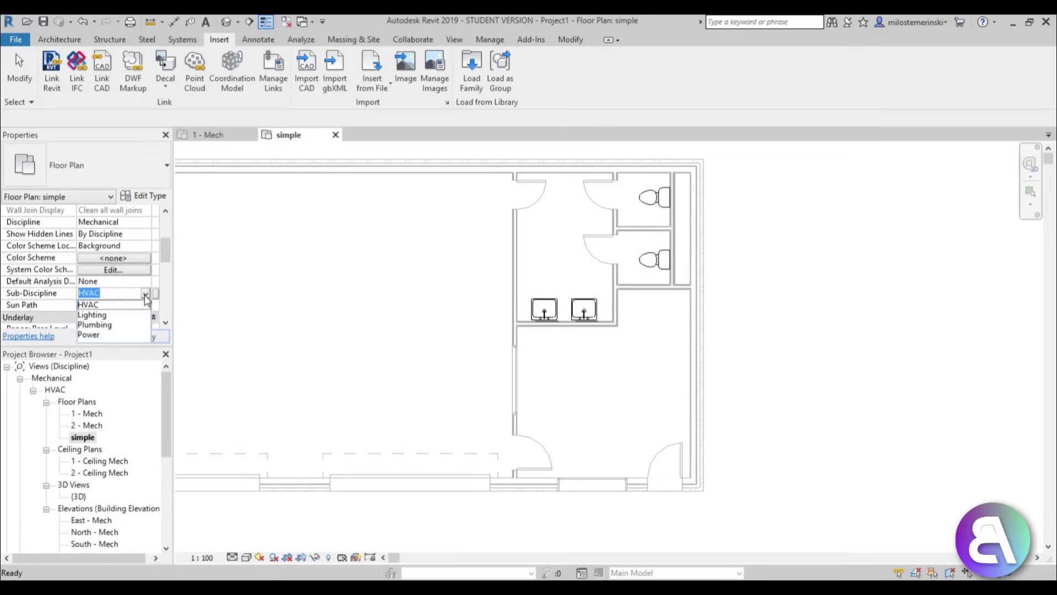
pyautogui.click(108, 324)
pyautogui.moveTo(166, 388); pyautogui.dragTo(164, 441)
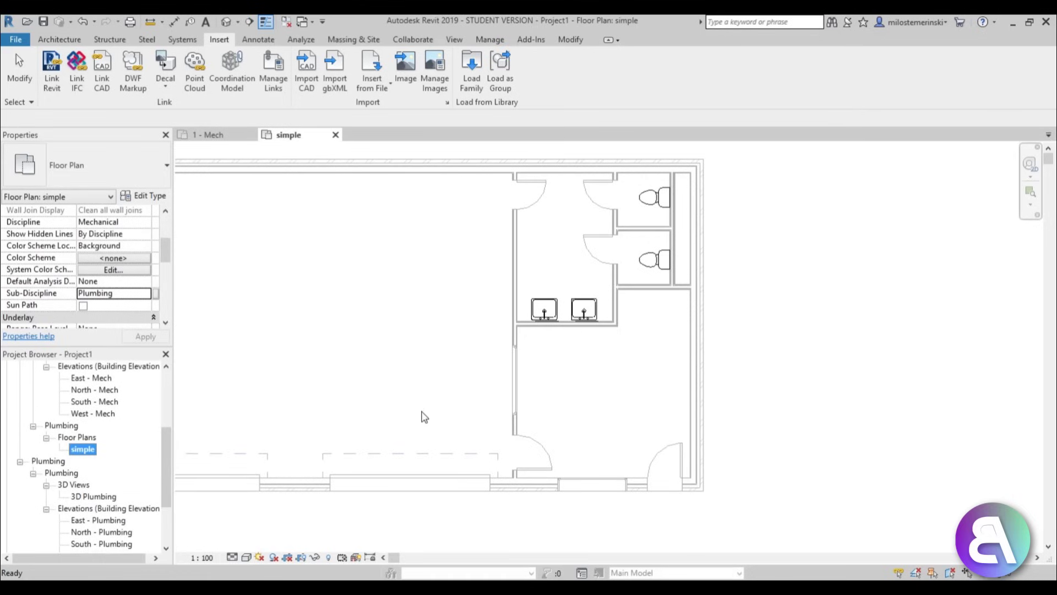
# Step: Create a callout around the toilets and sinks at the building's upper-right corner in the simple plan, and open the callout view
pyautogui.moveTo(471, 235); pyautogui.dragTo(465, 331, button='middle')
pyautogui.scroll(-3, 618, 323)
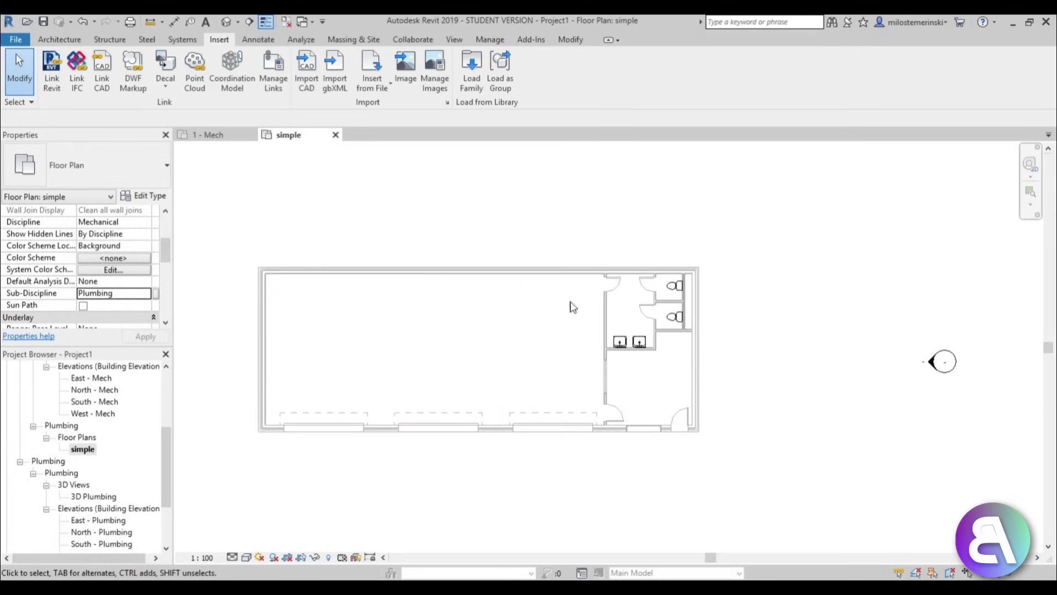
pyautogui.scroll(5, 677, 378)
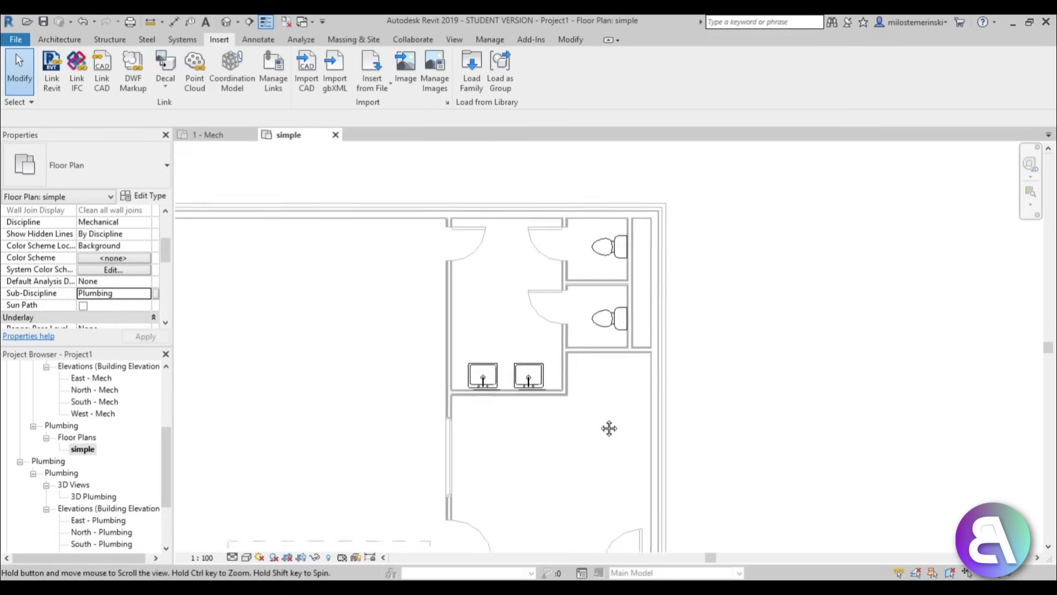
pyautogui.click(454, 39)
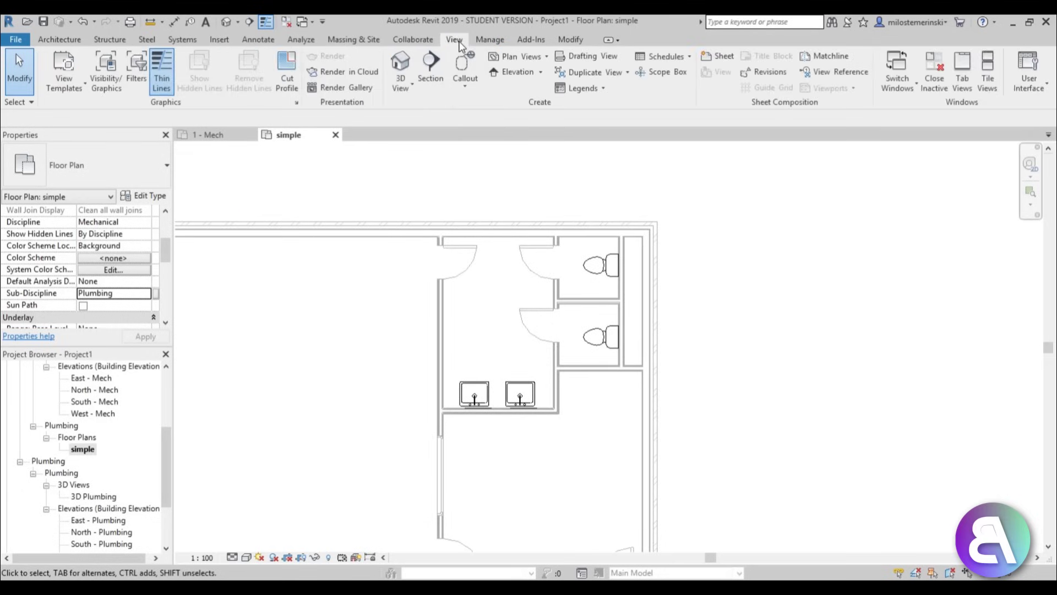
pyautogui.click(465, 71)
pyautogui.scroll(-1, 432, 243)
pyautogui.click(416, 206)
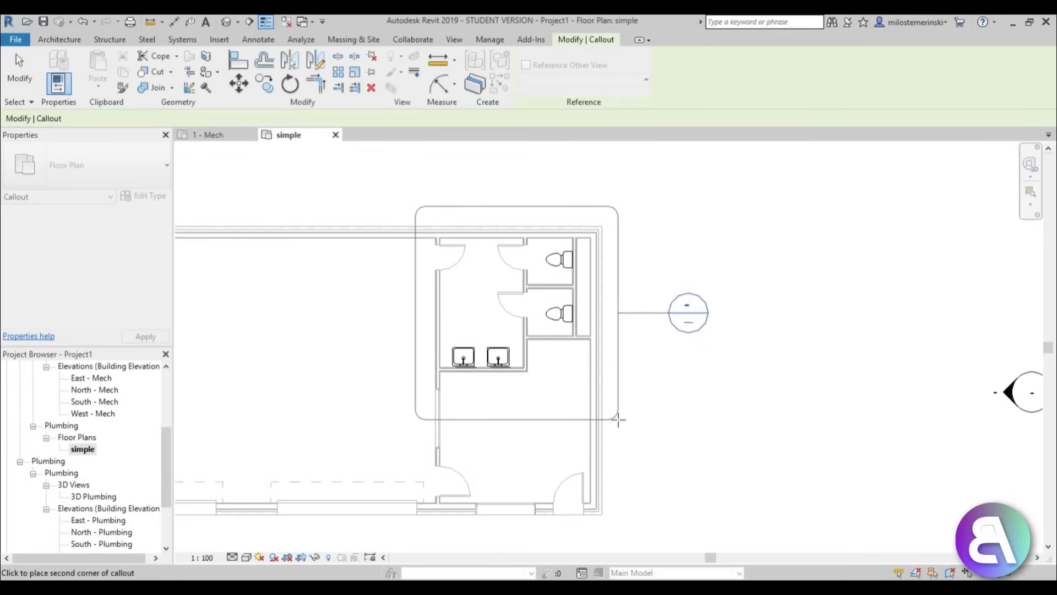
pyautogui.click(618, 420)
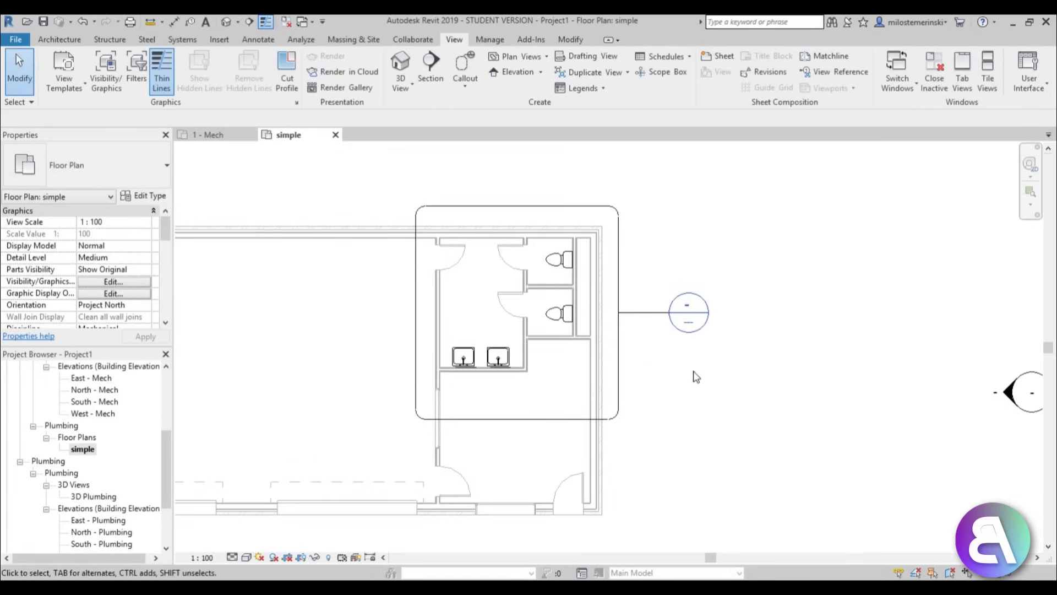
pyautogui.doubleClick(694, 317)
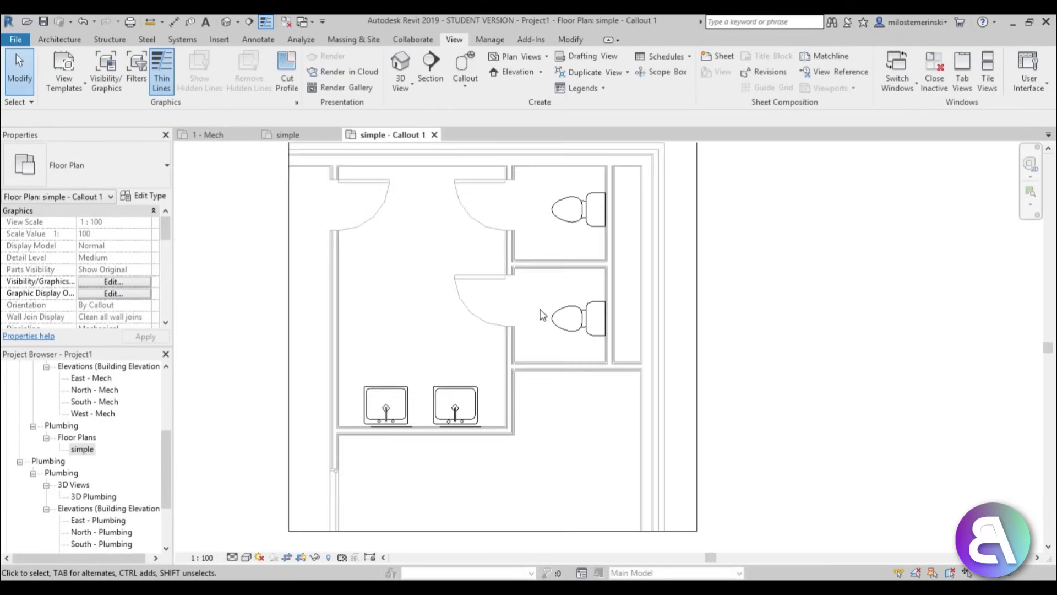
pyautogui.scroll(-1, 530, 305)
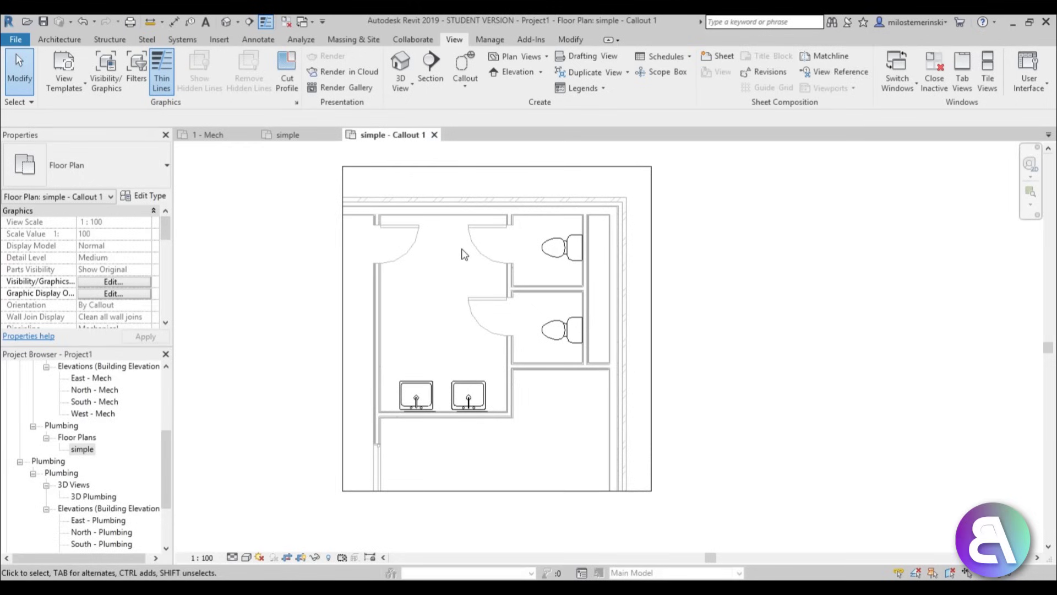
# Step: Remove the Mechanical Plan view template from the simple callout view by assigning <None>
pyautogui.scroll(-3, 166, 252)
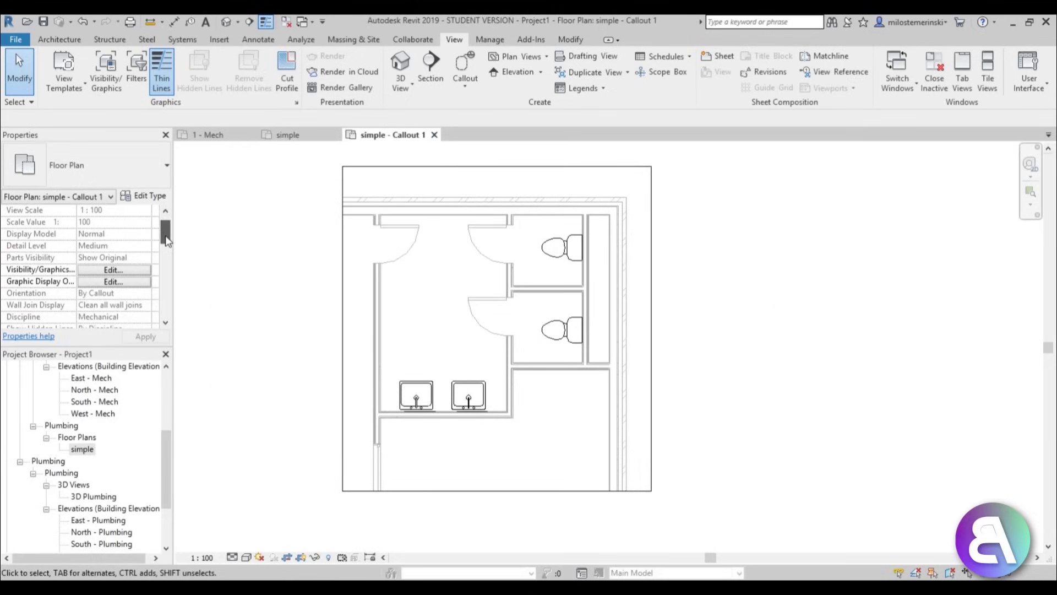
pyautogui.moveTo(166, 252)
pyautogui.mouseDown()
pyautogui.moveTo(166, 274)
pyautogui.moveTo(165, 234)
pyautogui.mouseUp()
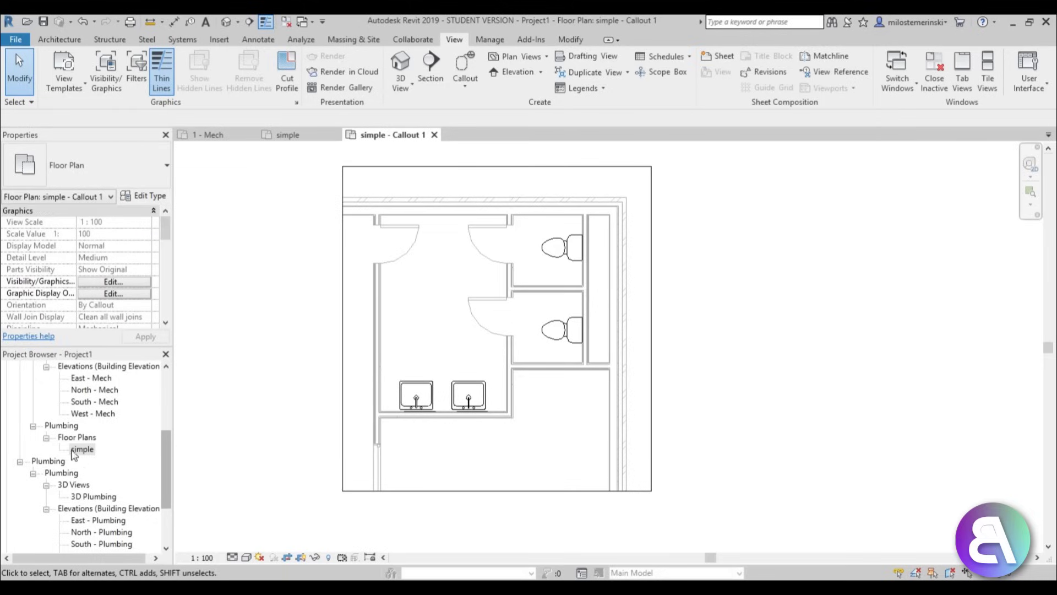
pyautogui.moveTo(167, 235); pyautogui.dragTo(165, 301)
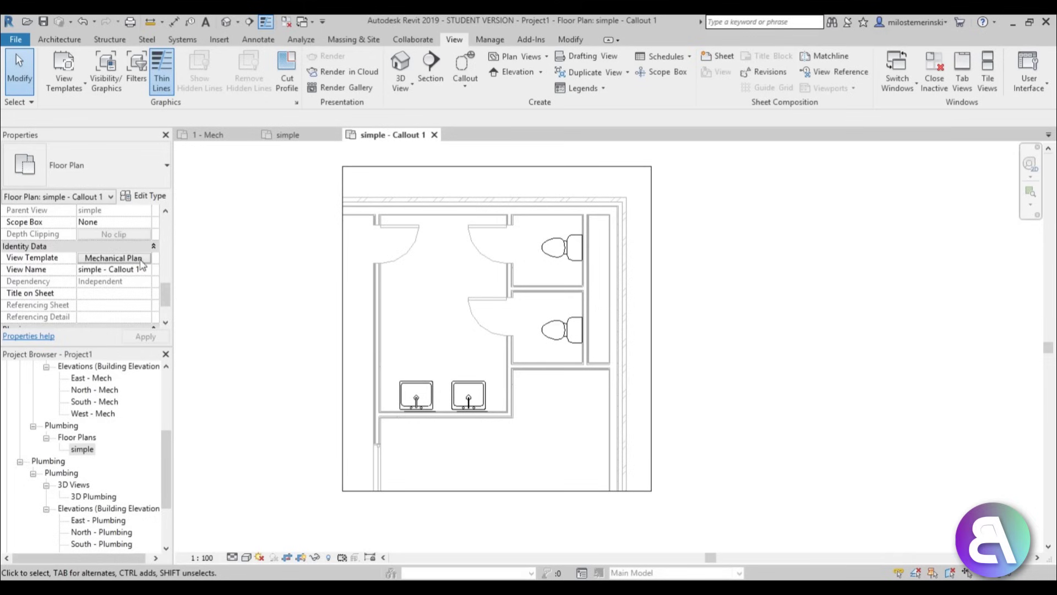
pyautogui.click(139, 258)
pyautogui.click(350, 269)
pyautogui.click(698, 433)
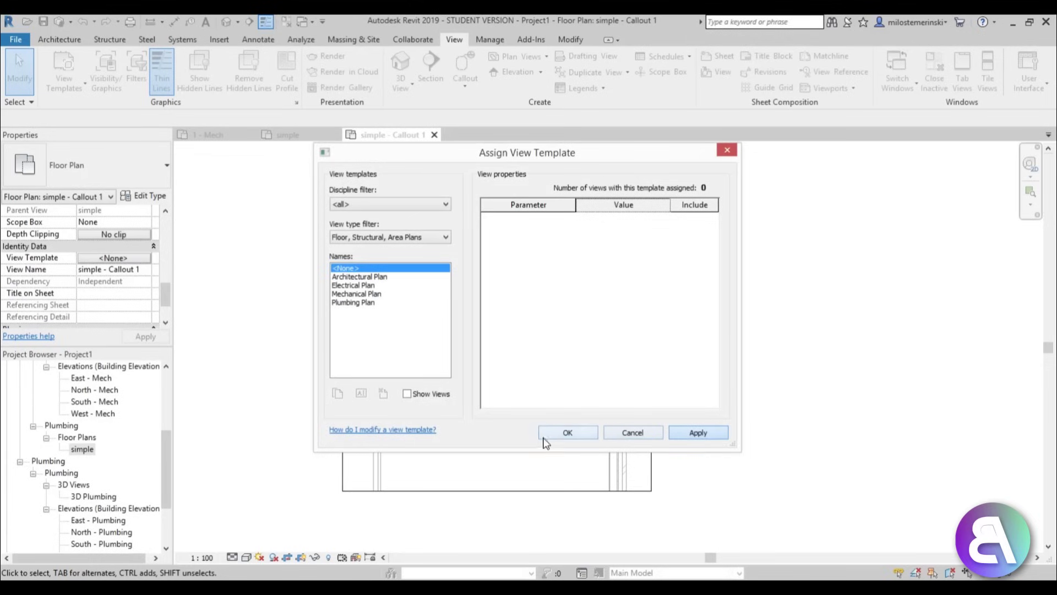
pyautogui.click(557, 435)
# Step: Set the Sub-Discipline of the callout view to Plumbing and apply it
pyautogui.moveTo(168, 303); pyautogui.dragTo(167, 289)
pyautogui.scroll(4, 8, 292)
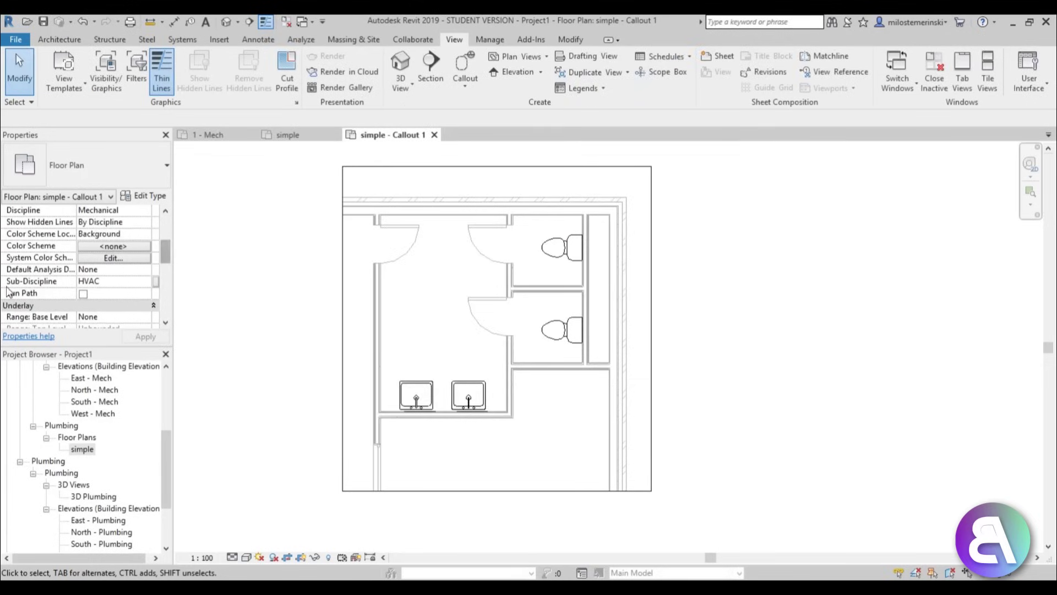
pyautogui.click(155, 281)
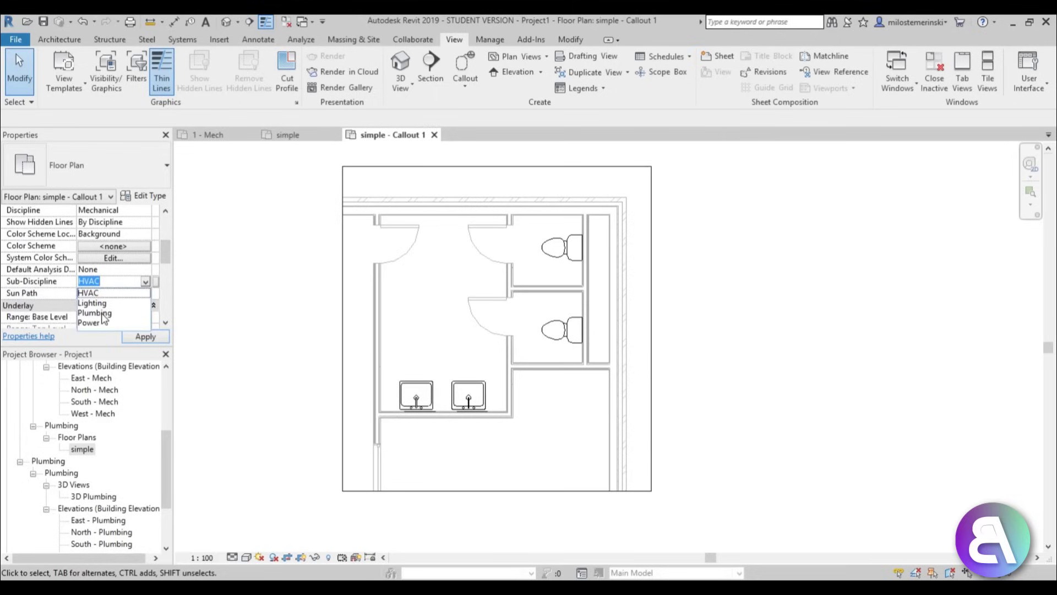
pyautogui.click(137, 309)
pyautogui.click(146, 337)
pyautogui.scroll(2, 164, 259)
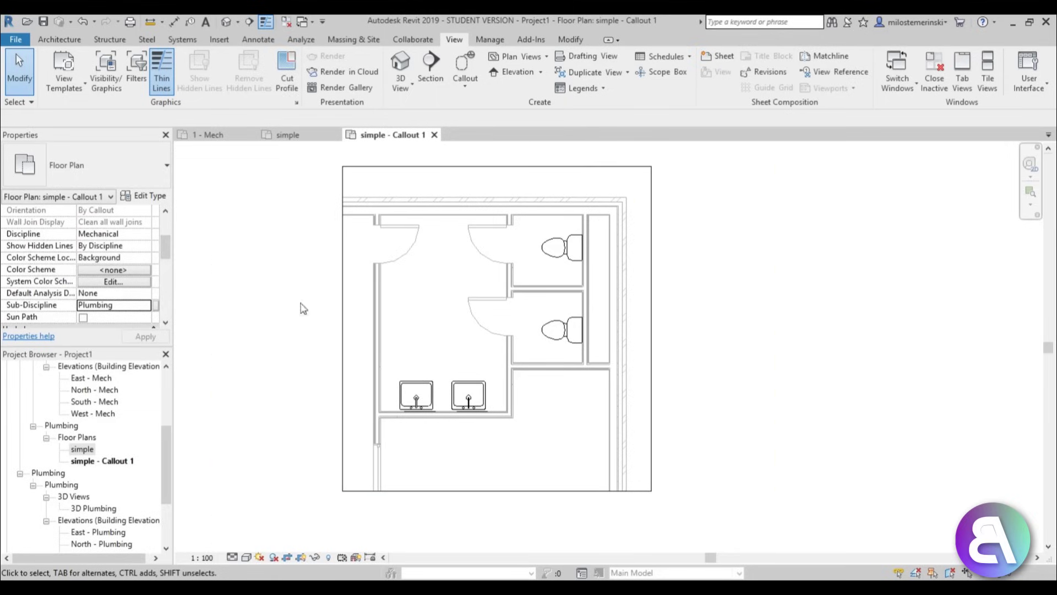
# Step: Review the callout's model categories and turn on visibility for the Domestic, Sanitary and Vent filters in its Visibility/Graphic Overrides
pyautogui.moveTo(443, 331); pyautogui.dragTo(438, 337, button='middle')
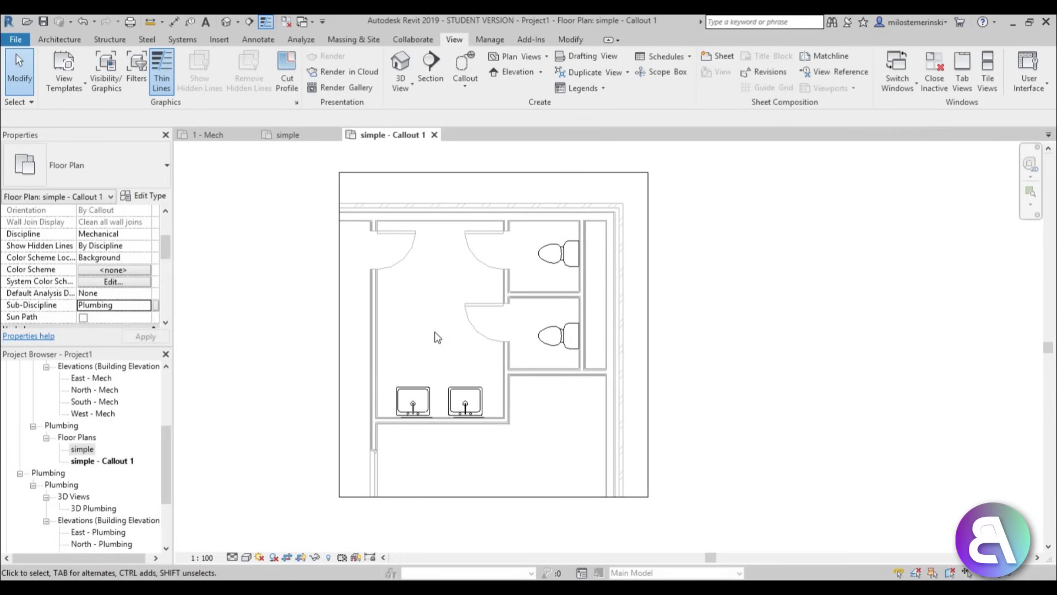
pyautogui.press('v')
pyautogui.press('g')
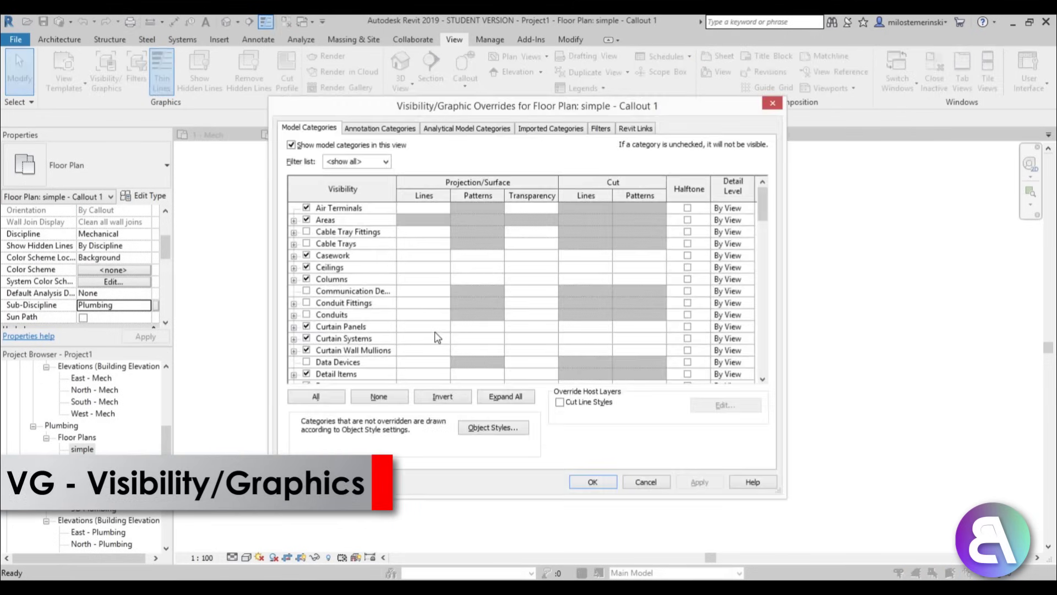
pyautogui.moveTo(765, 206); pyautogui.dragTo(751, 229)
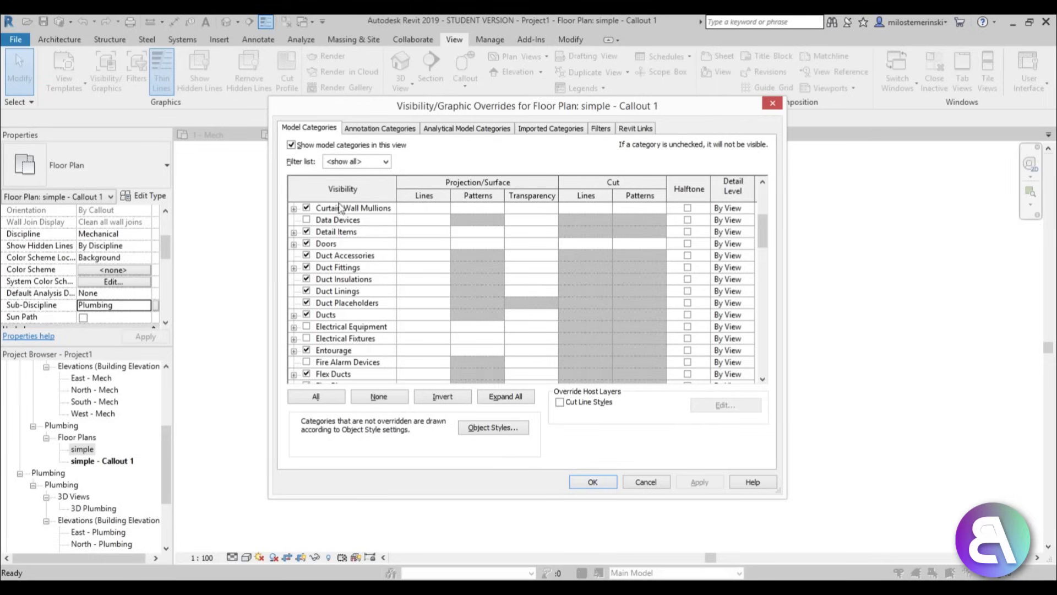
pyautogui.moveTo(763, 241); pyautogui.dragTo(759, 299)
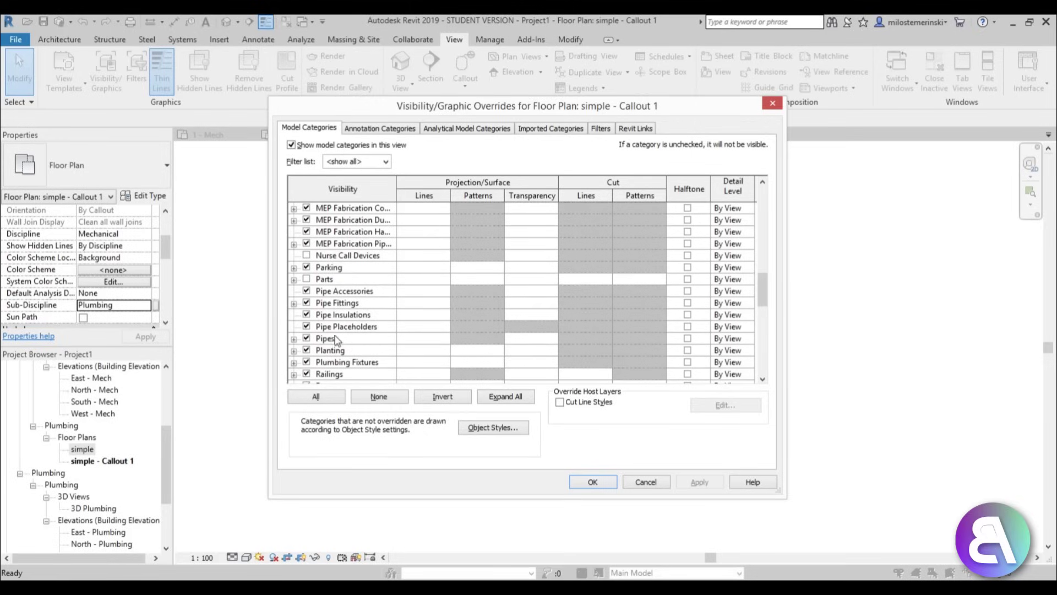
pyautogui.moveTo(762, 299); pyautogui.dragTo(750, 274)
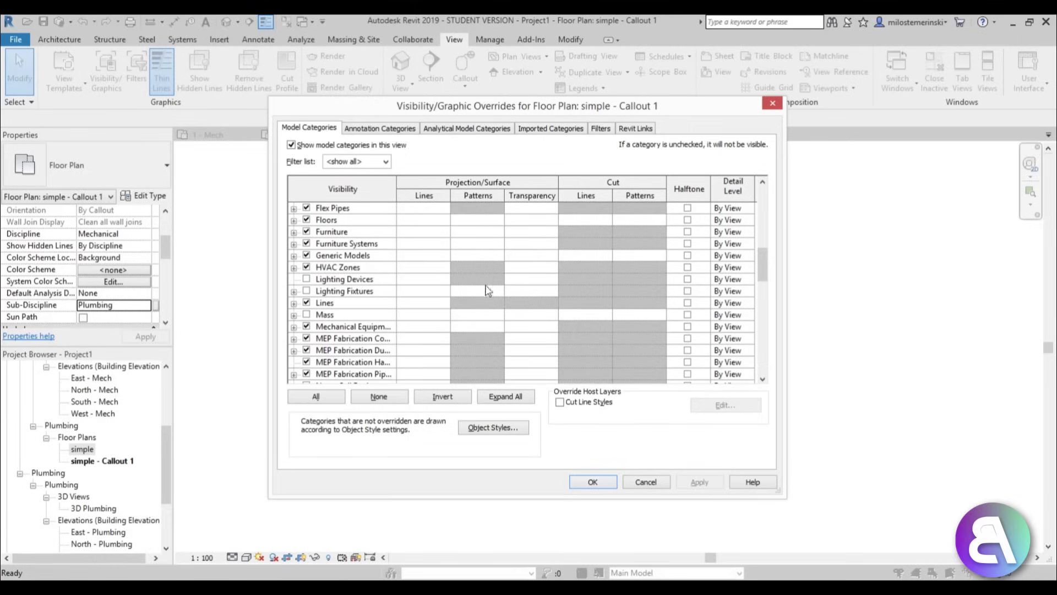
pyautogui.click(605, 131)
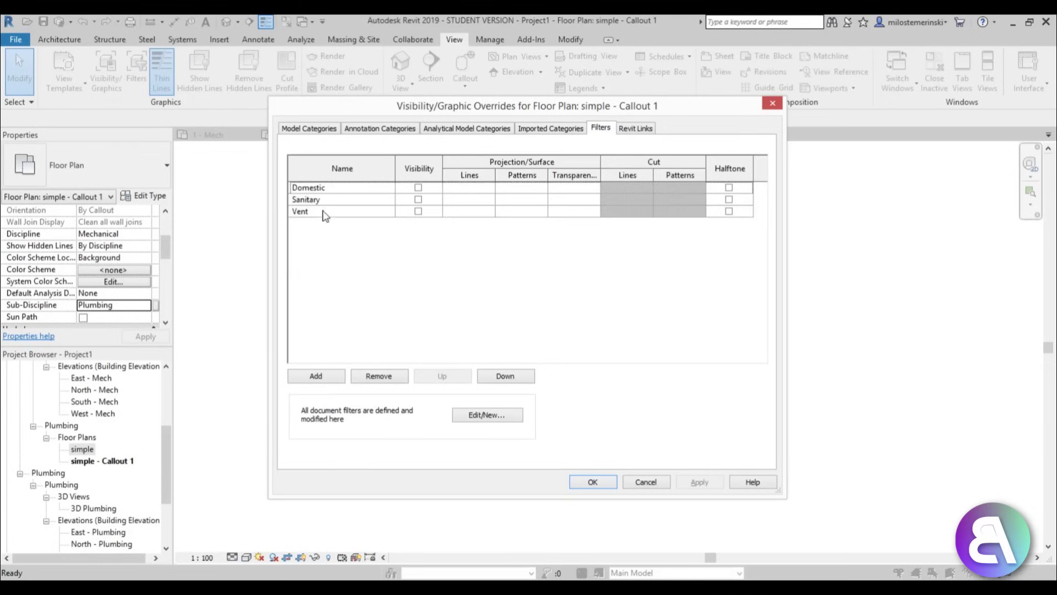
pyautogui.click(418, 188)
pyautogui.click(418, 199)
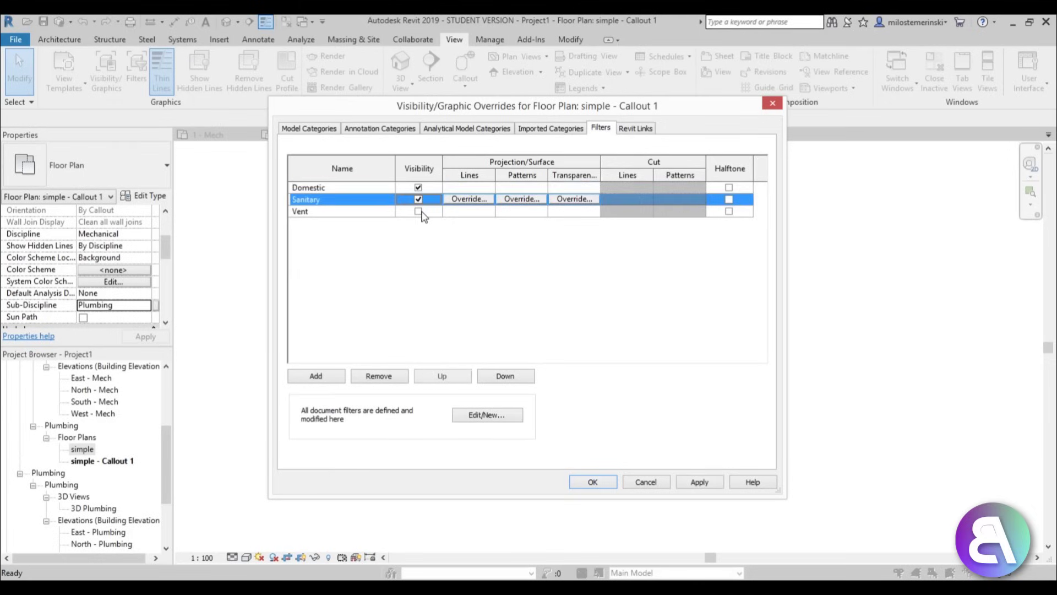
pyautogui.click(418, 211)
pyautogui.click(706, 481)
pyautogui.click(593, 482)
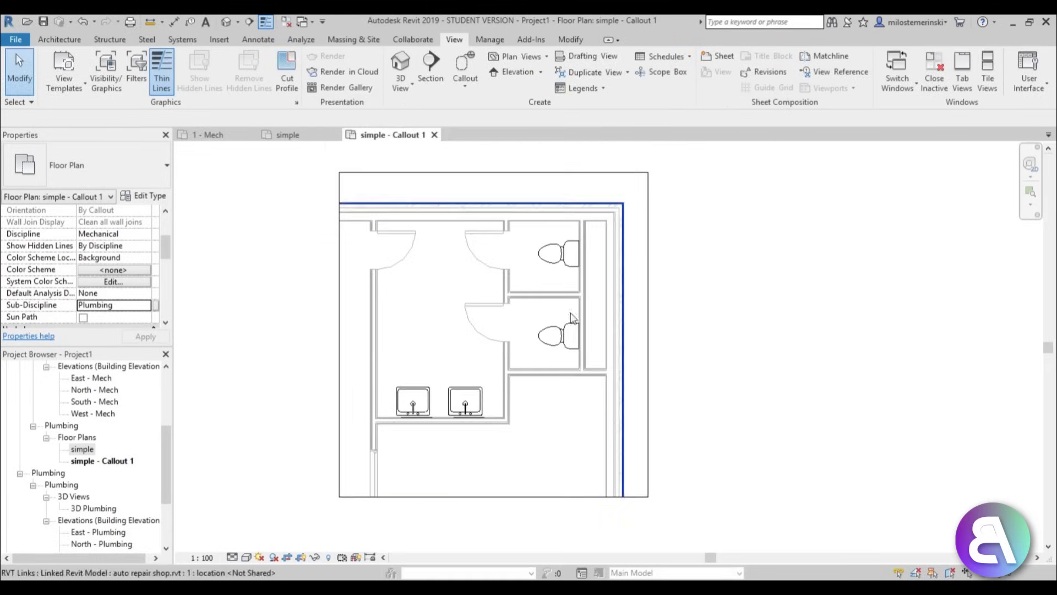
pyautogui.moveTo(435, 361); pyautogui.dragTo(438, 345, button='middle')
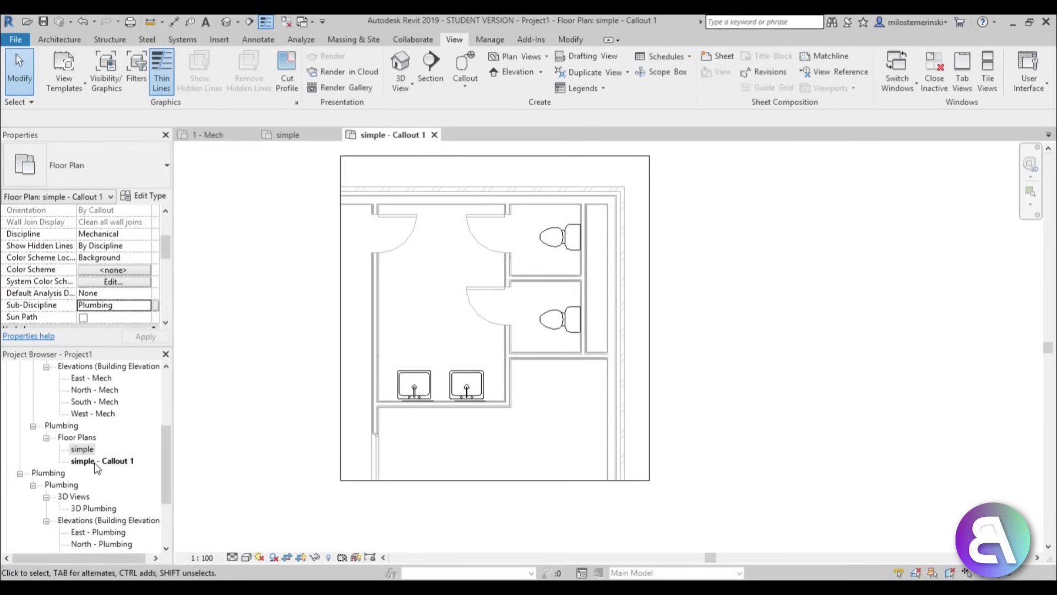
pyautogui.scroll(2, 465, 292)
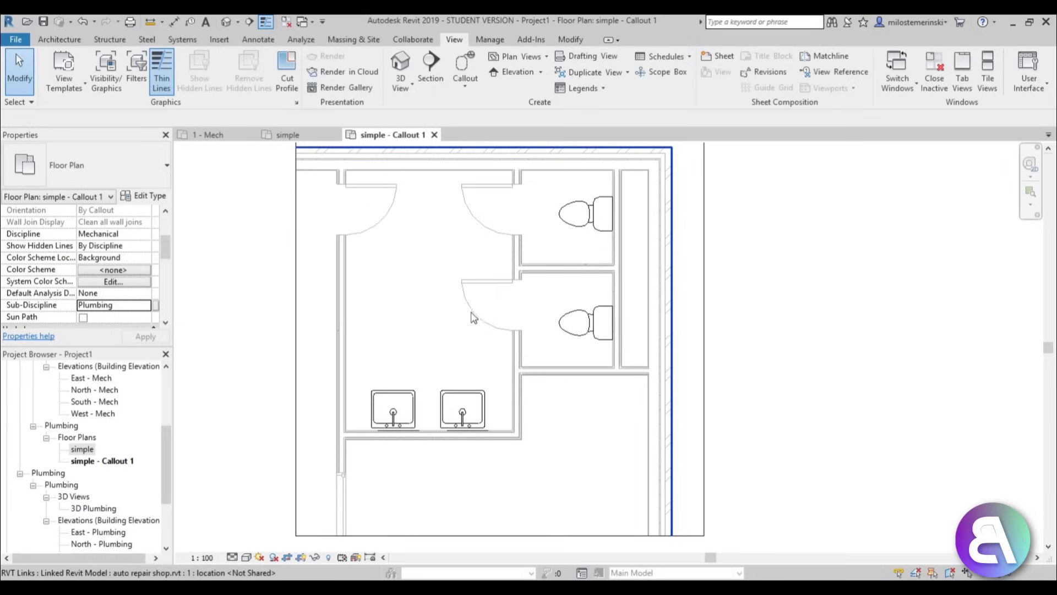
pyautogui.click(183, 41)
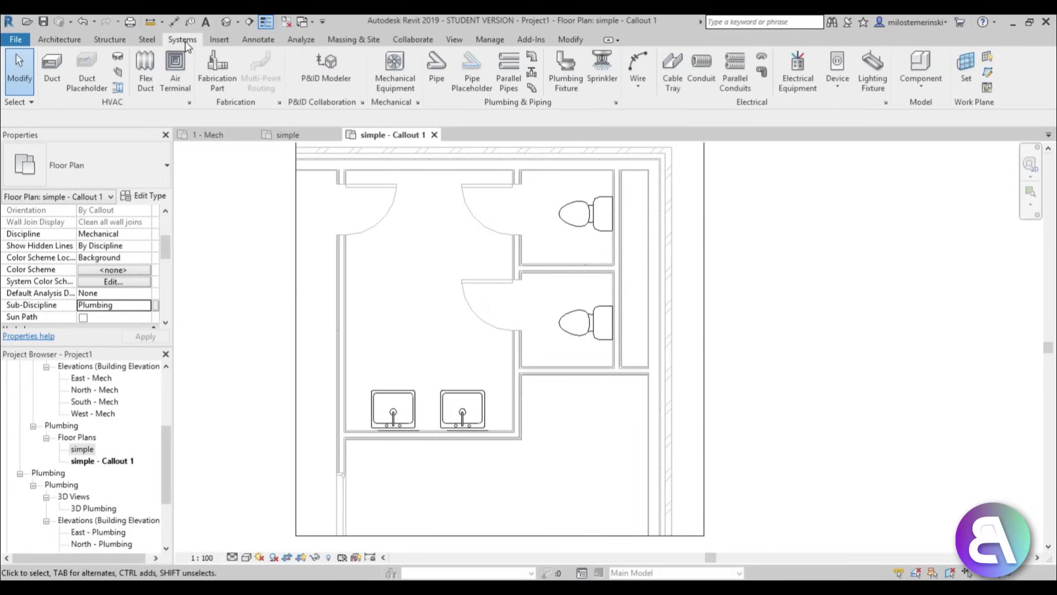
pyautogui.moveTo(427, 281); pyautogui.dragTo(429, 287, button='middle')
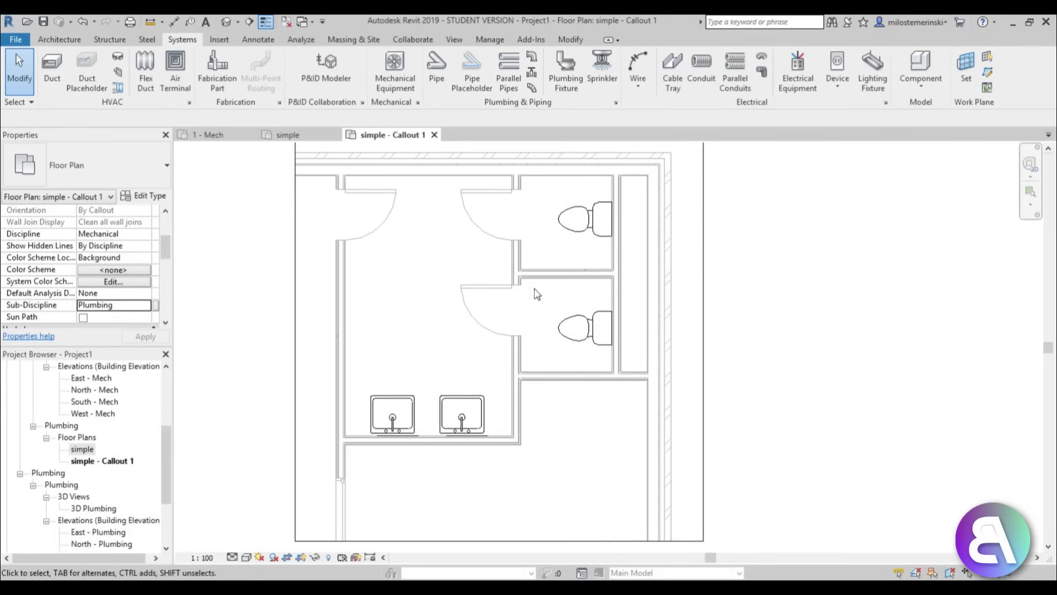
pyautogui.click(566, 91)
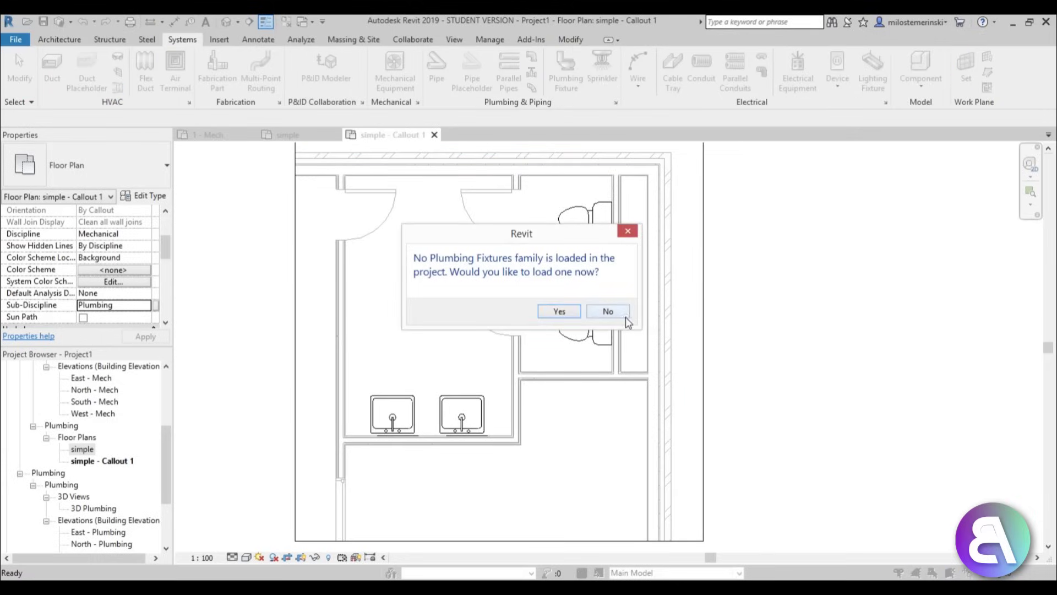
pyautogui.click(608, 312)
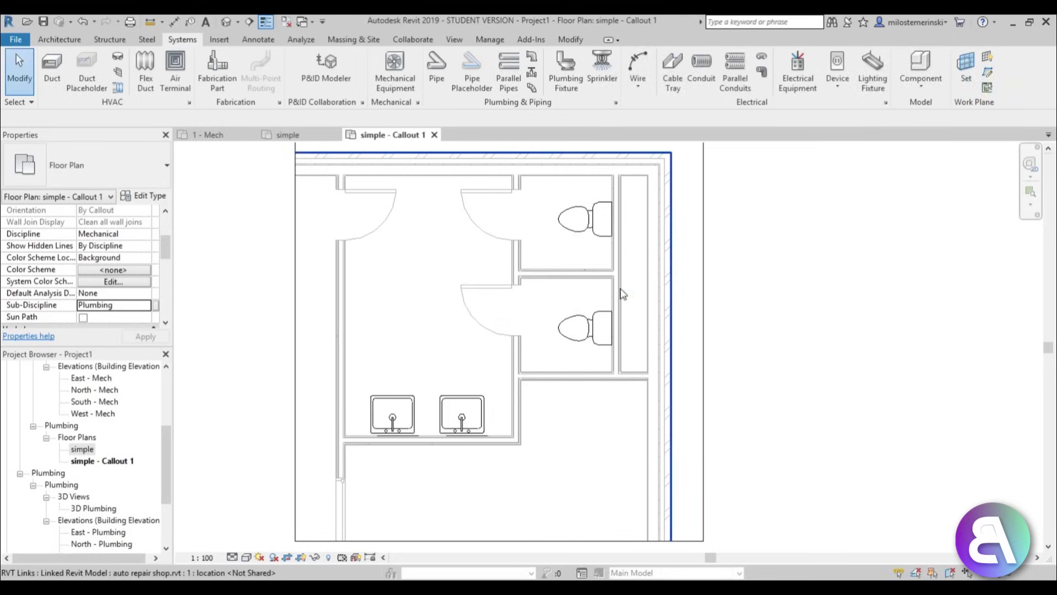
# Step: Load the four M_Pipe Connector families (Domestic Cold Water, Domestic Hot Water, Other, Sanitary) from the US Metric library's Plumbing/MEP/Fixtures/Connectors folder
pyautogui.click(220, 39)
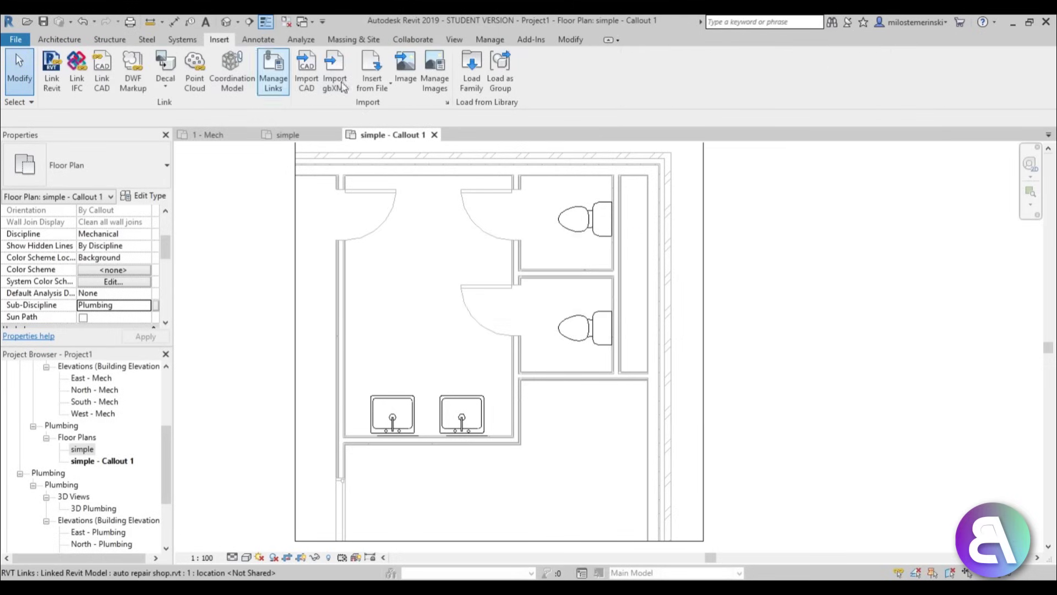
pyautogui.click(472, 88)
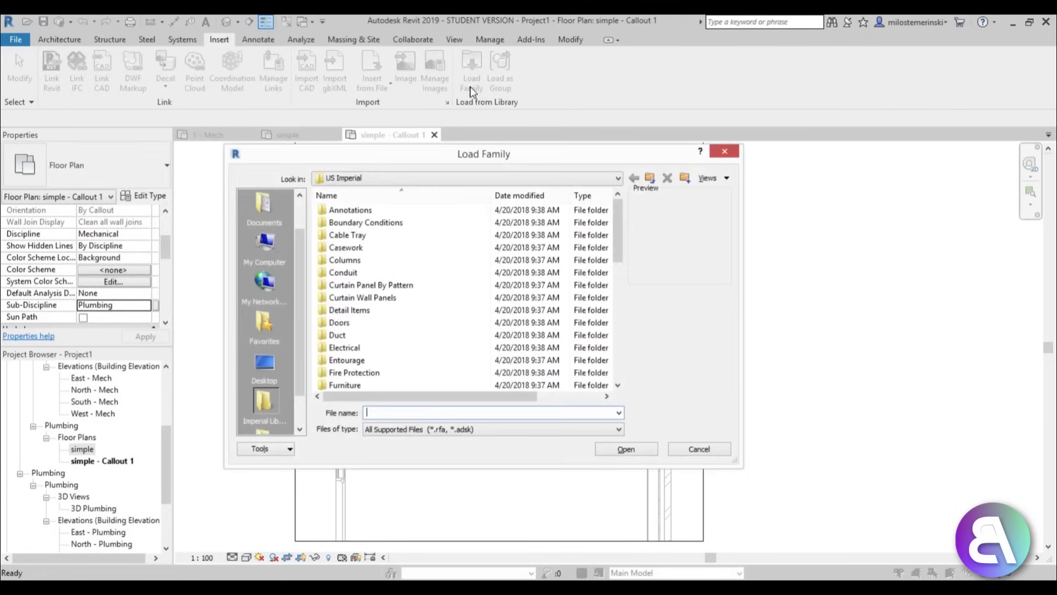
pyautogui.click(650, 177)
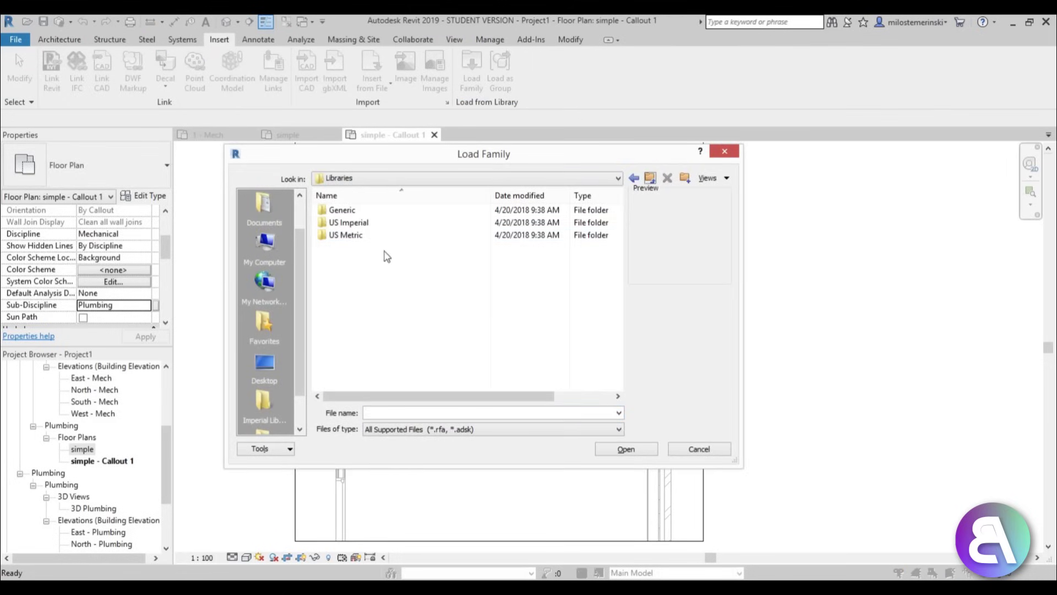
pyautogui.doubleClick(366, 236)
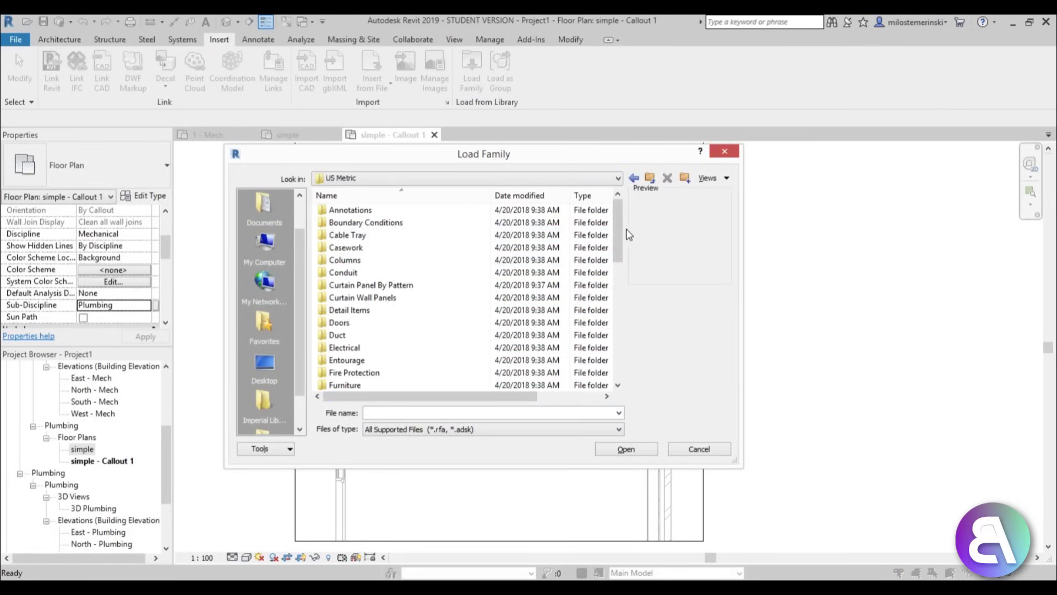
pyautogui.moveTo(616, 218); pyautogui.dragTo(612, 279)
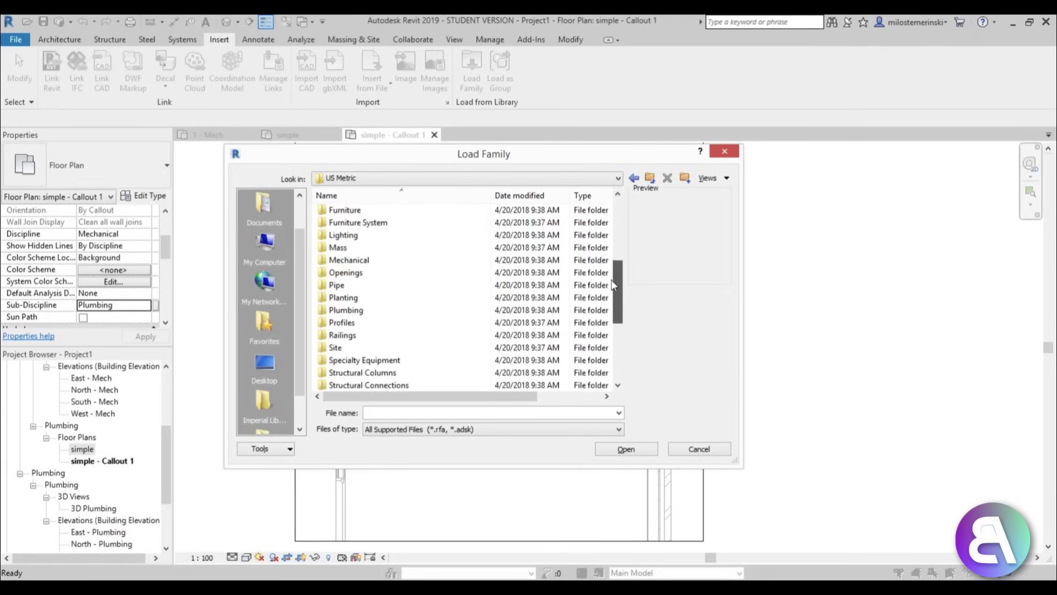
pyautogui.doubleClick(362, 311)
pyautogui.doubleClick(337, 222)
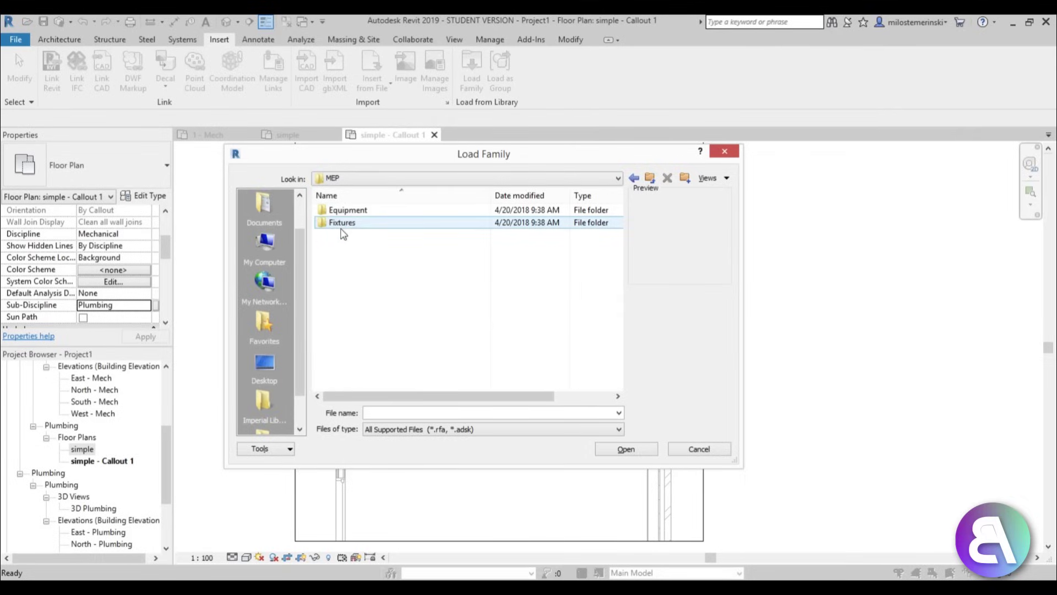
pyautogui.doubleClick(343, 223)
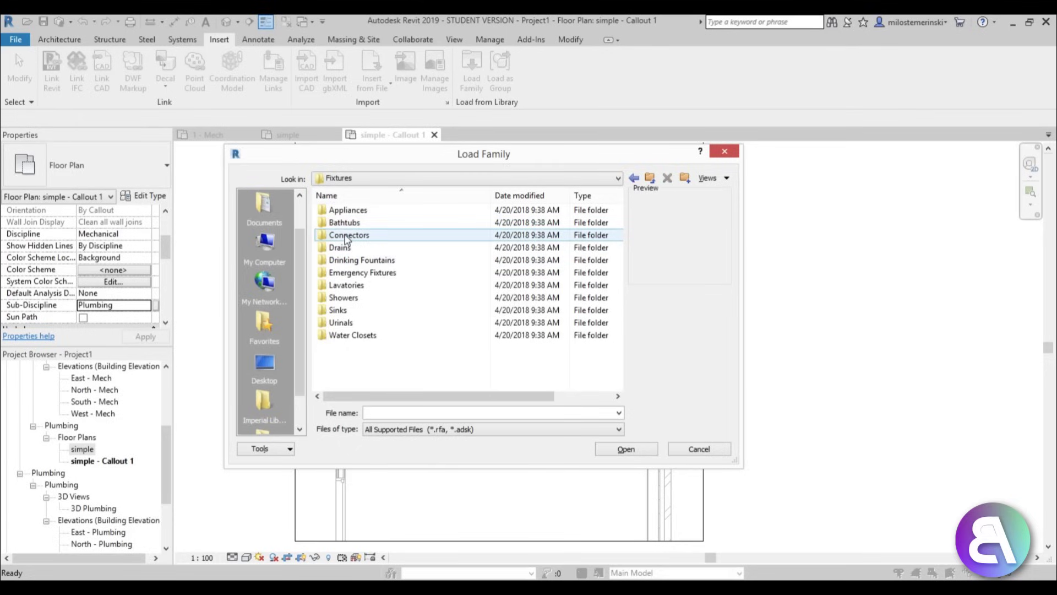
pyautogui.doubleClick(351, 236)
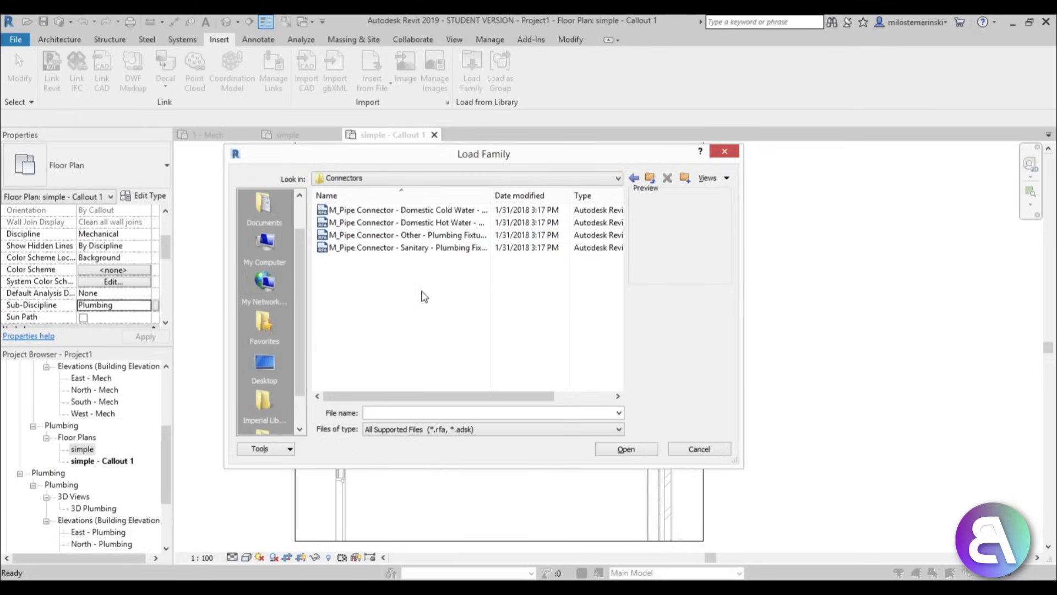
pyautogui.click(366, 212)
pyautogui.keyDown('shift'); pyautogui.click(372, 249); pyautogui.keyUp('shift')
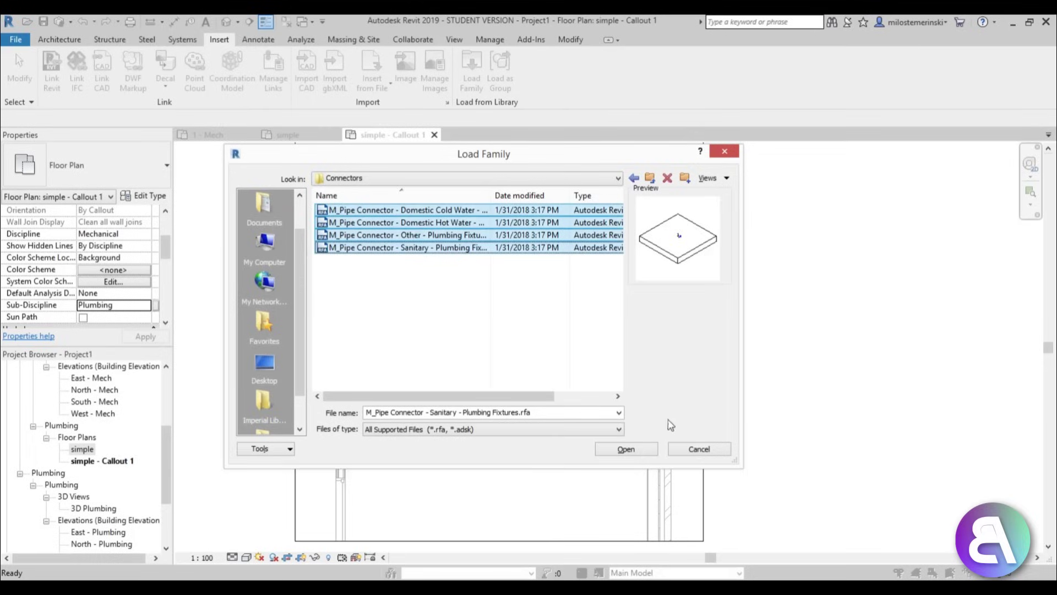
pyautogui.click(634, 450)
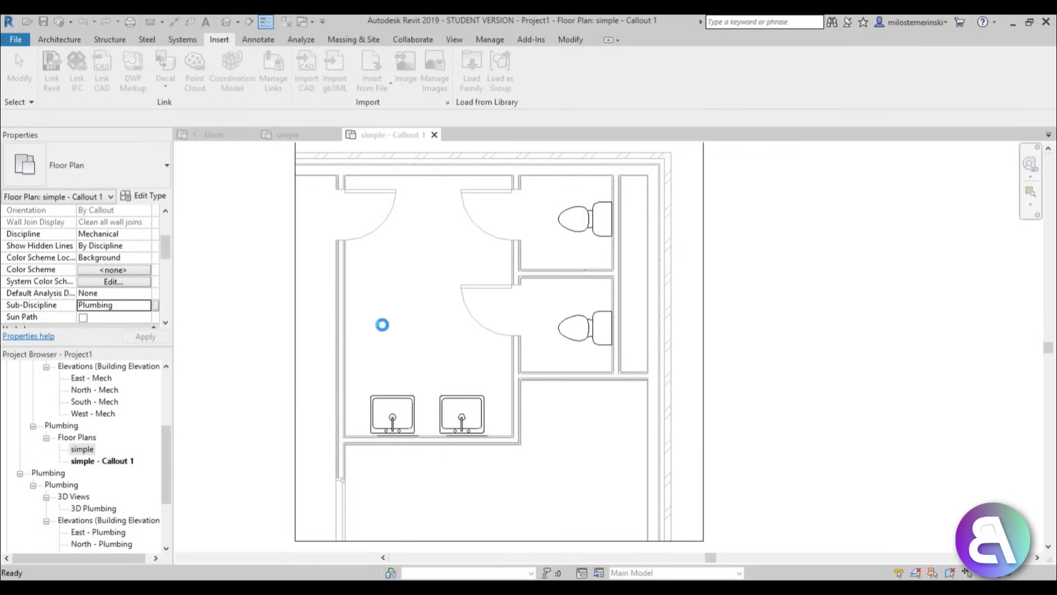
# Step: Place a Standard M_Pipe Connector - Domestic Cold Water on the vertical wall face behind the upper toilet
pyautogui.click(183, 40)
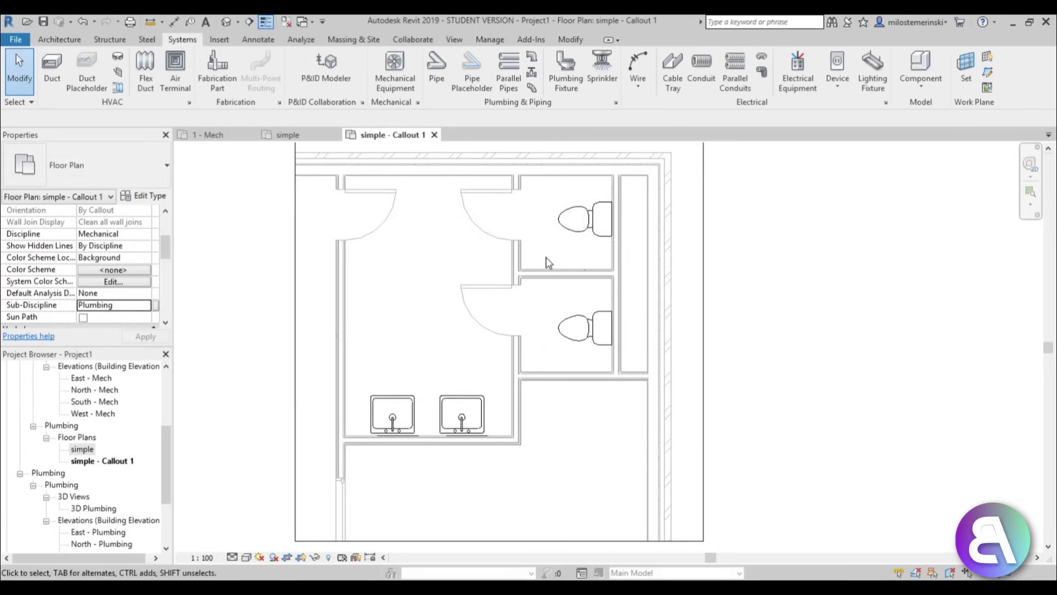
pyautogui.click(566, 82)
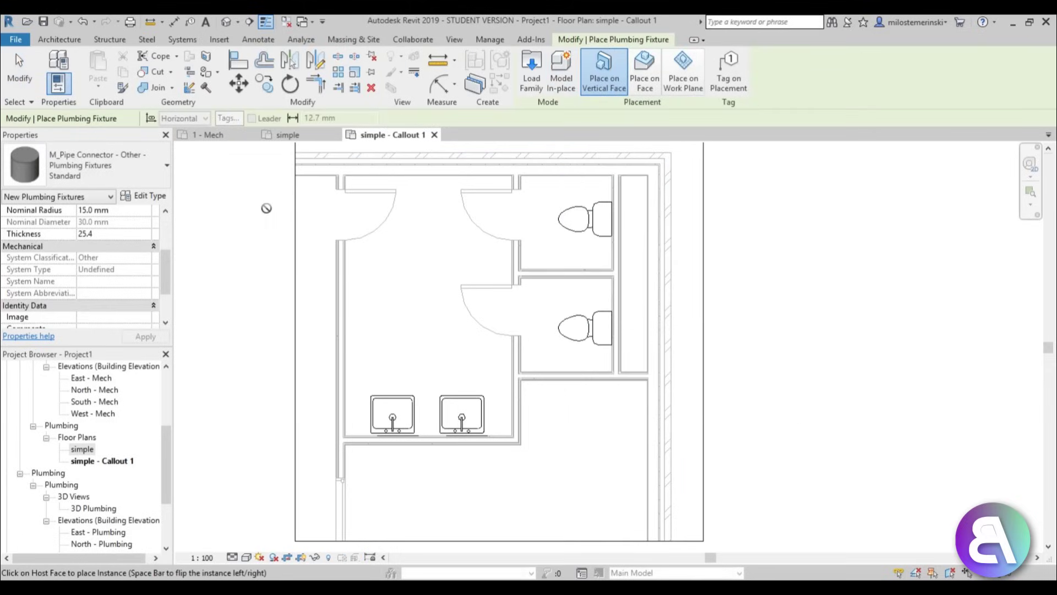
pyautogui.click(130, 171)
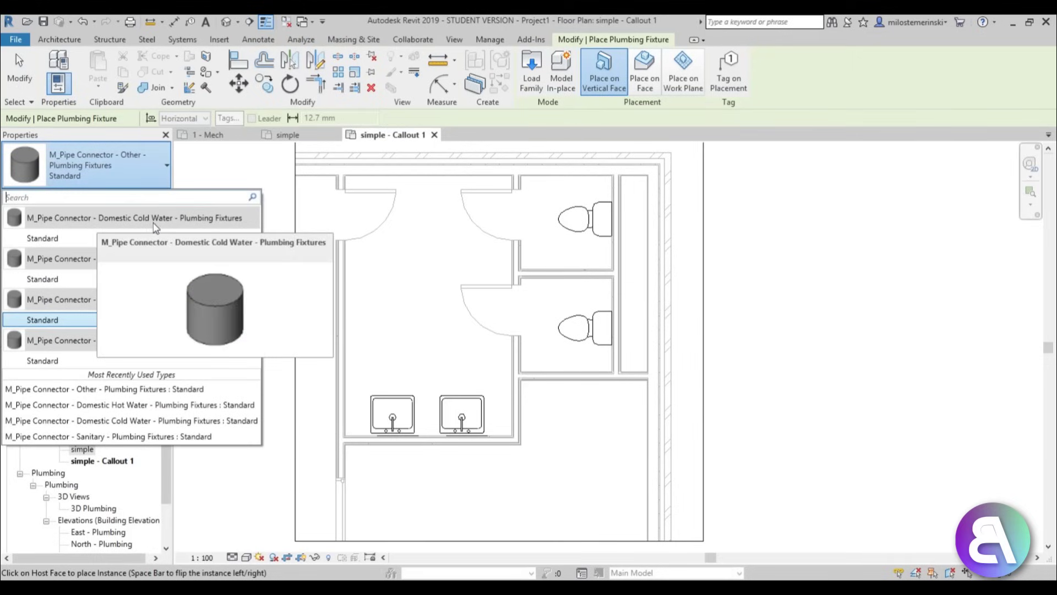
pyautogui.click(61, 237)
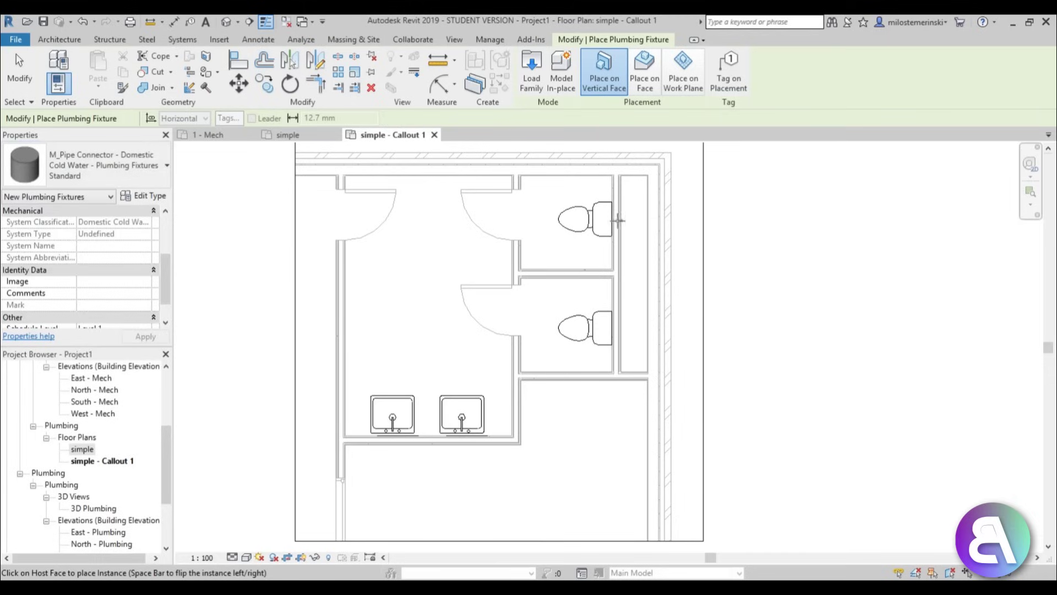
pyautogui.moveTo(617, 215); pyautogui.dragTo(605, 223, button='middle')
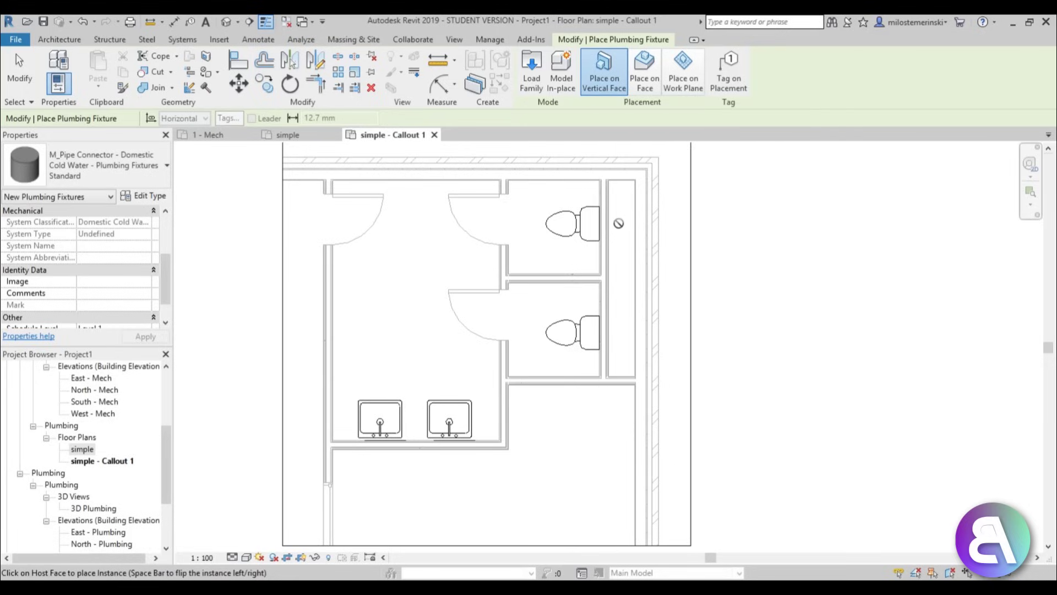
pyautogui.scroll(5, 616, 225)
pyautogui.moveTo(616, 224); pyautogui.dragTo(554, 311, button='middle')
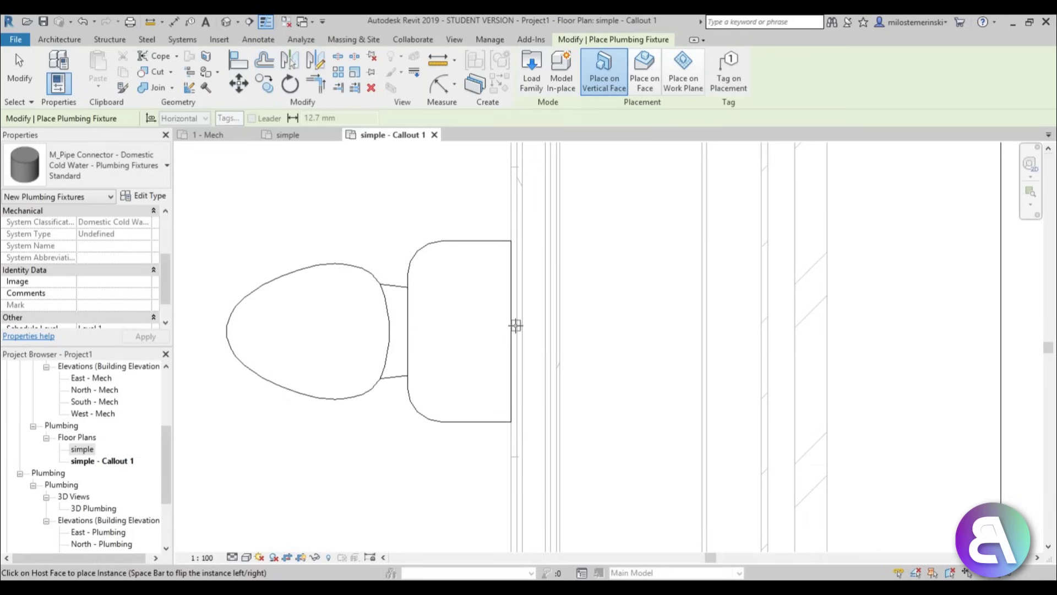
pyautogui.scroll(4, 540, 331)
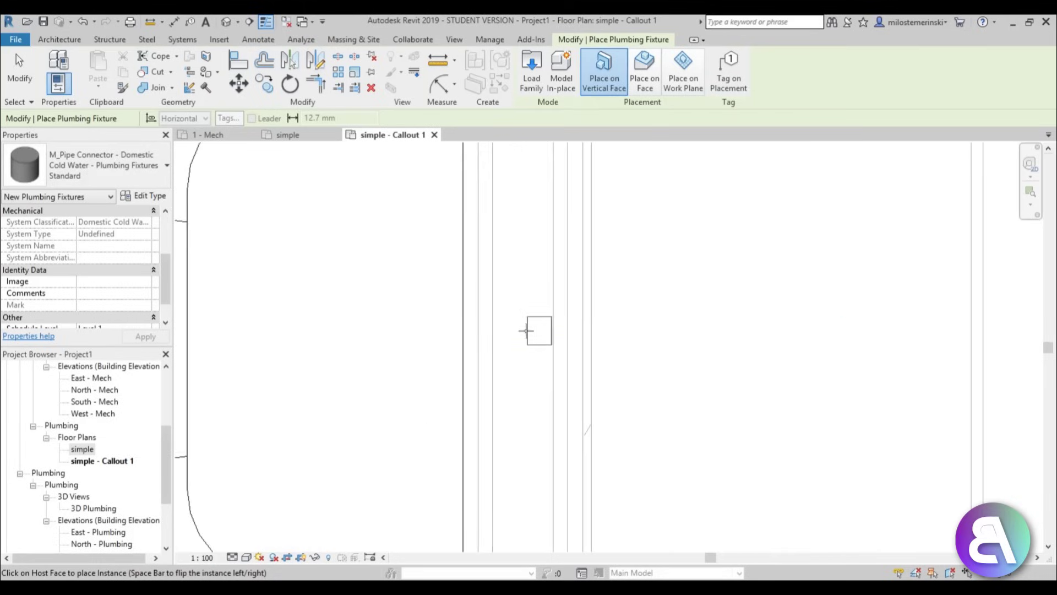
pyautogui.press('Escape')
pyautogui.scroll(-3, 455, 389)
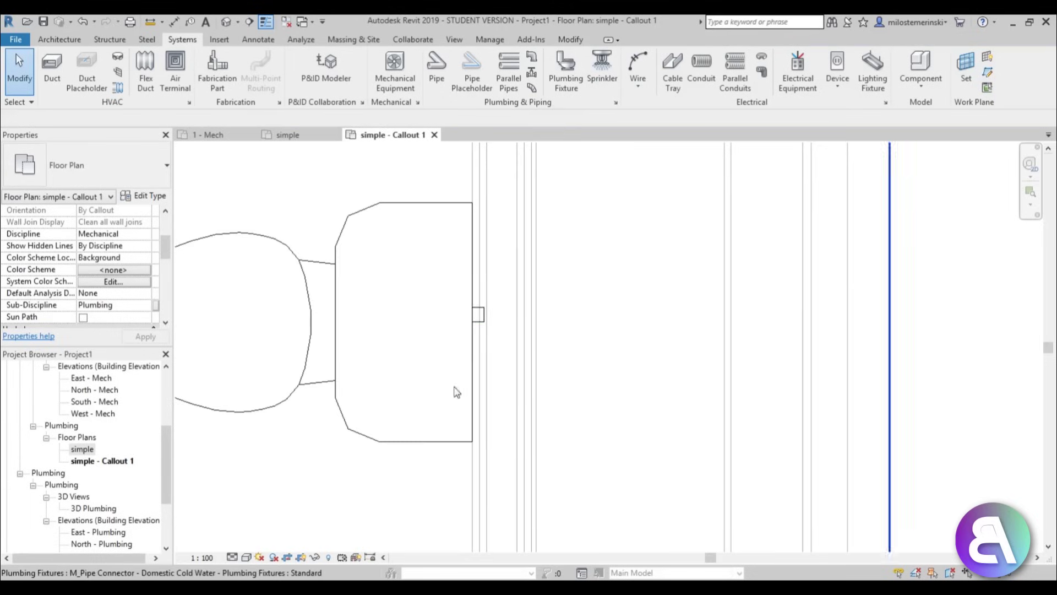
# Step: Switch the callout view to Wireframe and nudge the cold water connector down along the wall behind the upper toilet's tank
pyautogui.click(247, 557)
pyautogui.click(274, 481)
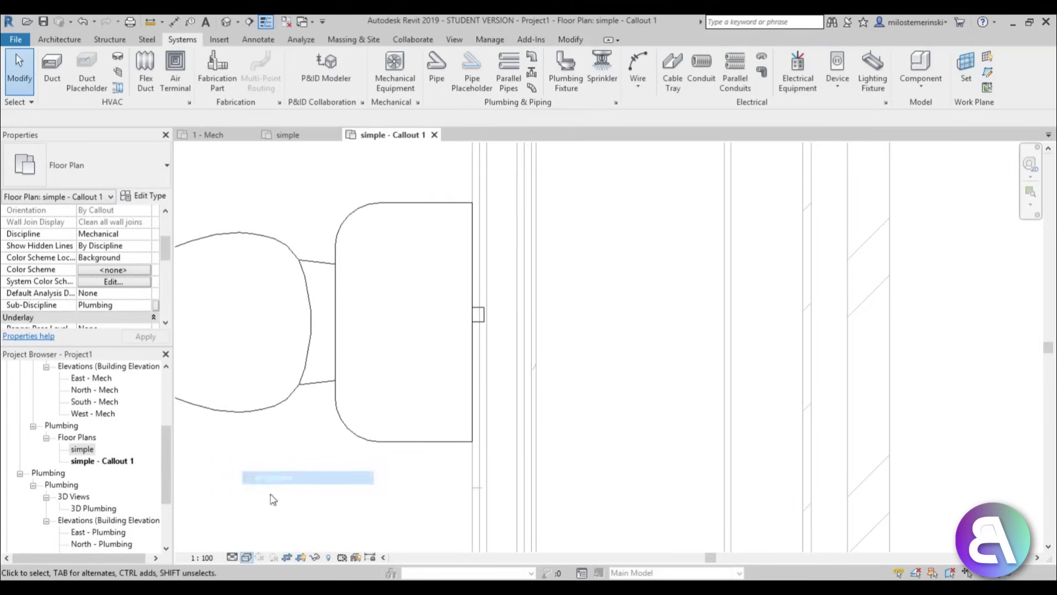
pyautogui.scroll(2, 479, 314)
pyautogui.click(526, 322)
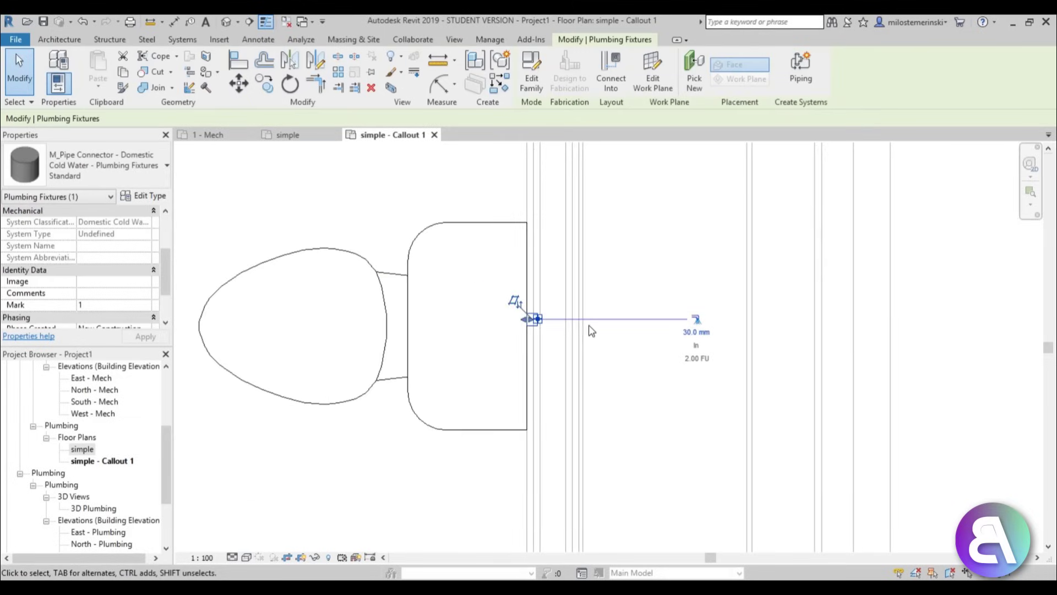
pyautogui.press('Down')
pyautogui.press('Down')
pyautogui.press('Down')
pyautogui.press('Down')
pyautogui.press('Down')
pyautogui.press('Down')
pyautogui.press('Down')
pyautogui.press('Down')
pyautogui.press('Down')
pyautogui.press('Down')
pyautogui.press('Down')
pyautogui.press('Down')
pyautogui.press('Down')
pyautogui.press('Down')
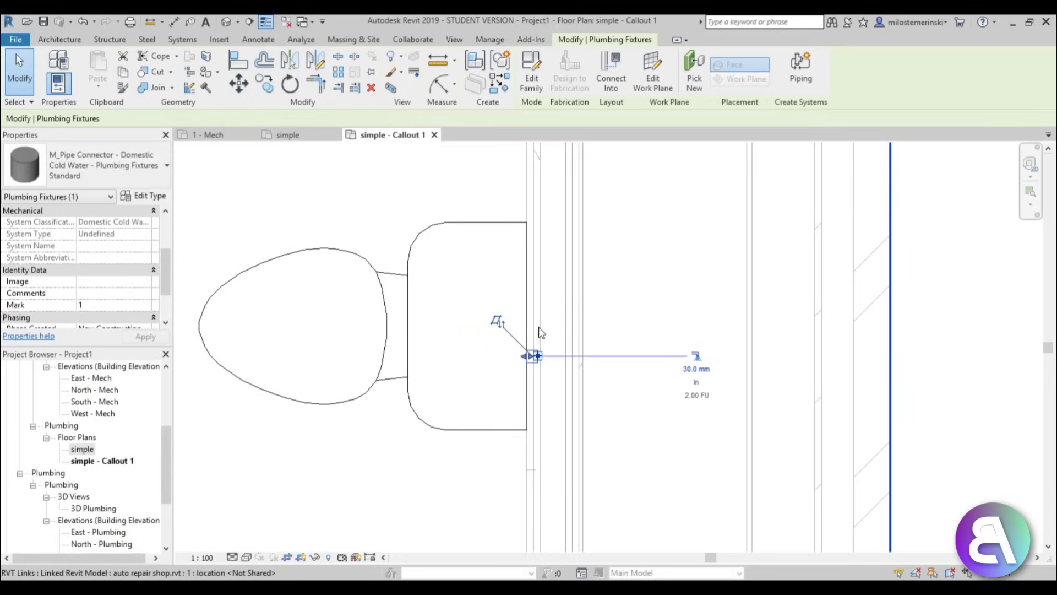
pyautogui.scroll(1, 572, 322)
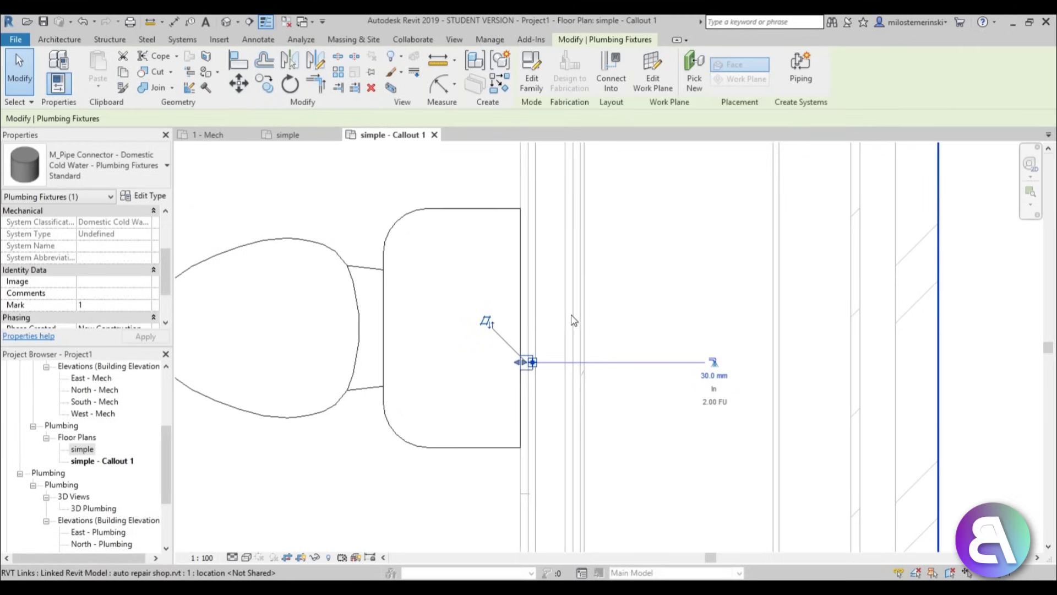
pyautogui.press('Up')
pyautogui.scroll(-3, 577, 263)
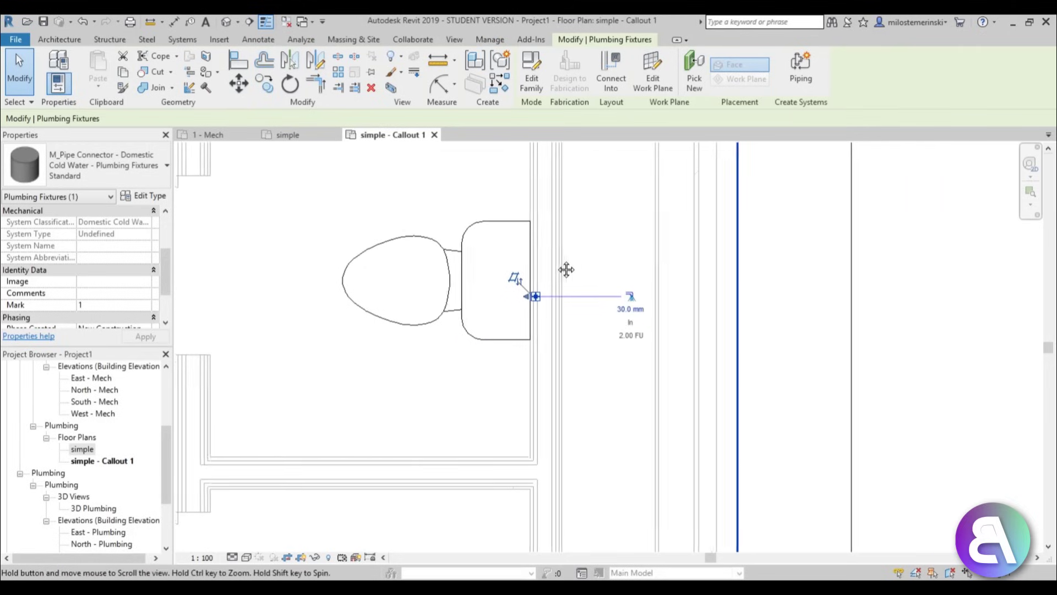
# Step: Set the cold water connector's elevation to 500 mm and its pipe diameter to 20 mm
pyautogui.scroll(3, 157, 275)
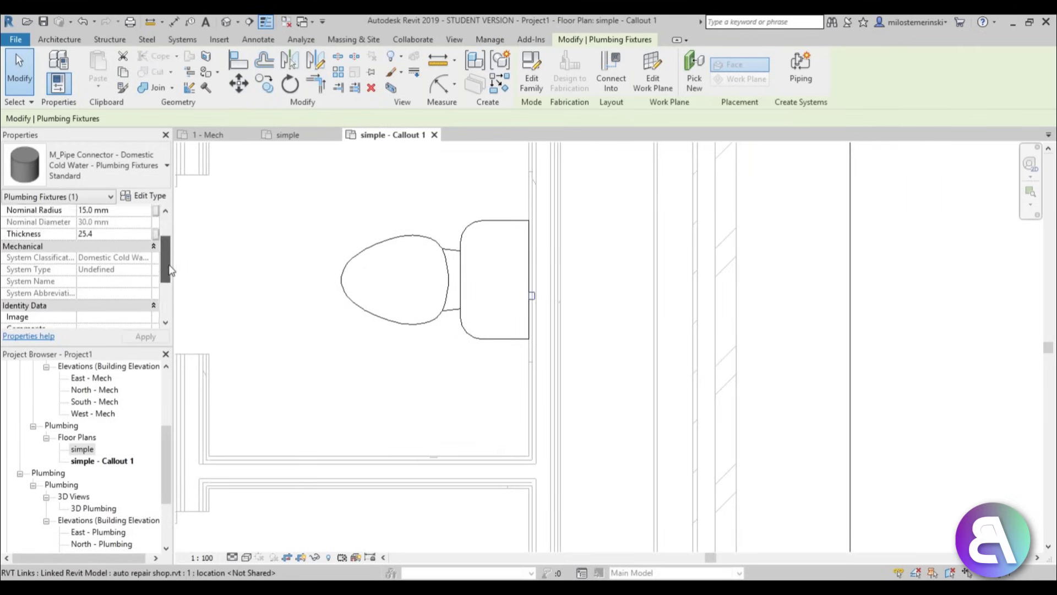
pyautogui.click(97, 220)
pyautogui.write('500')
pyautogui.press('Return')
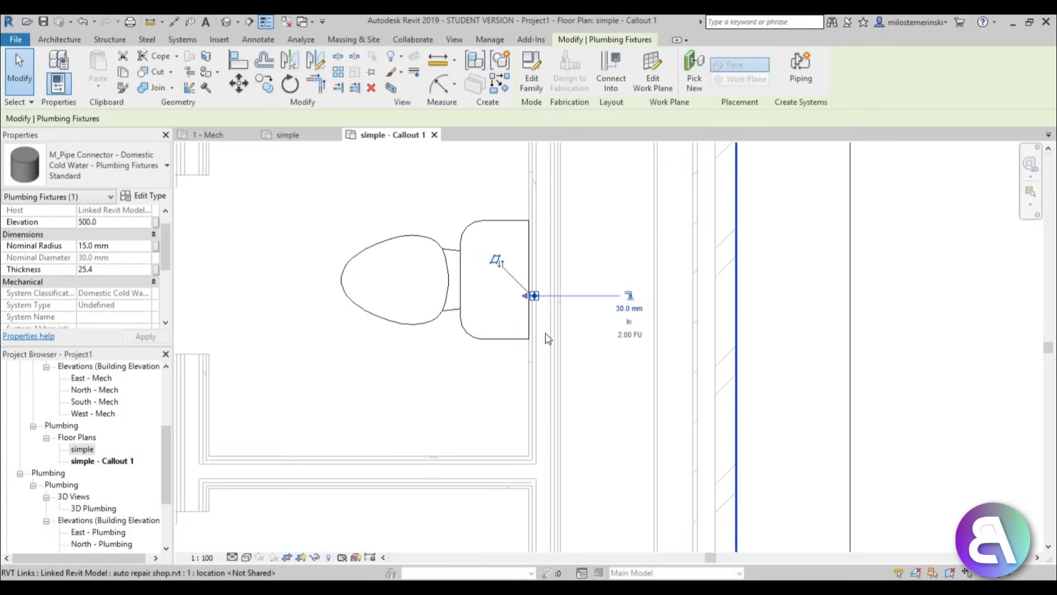
pyautogui.scroll(3, 628, 303)
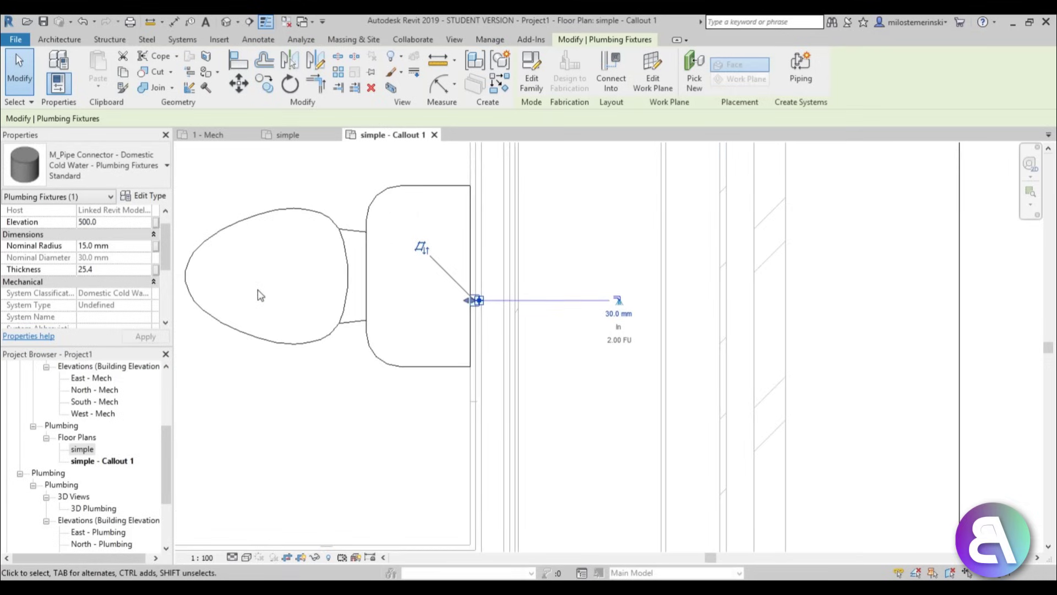
pyautogui.click(612, 313)
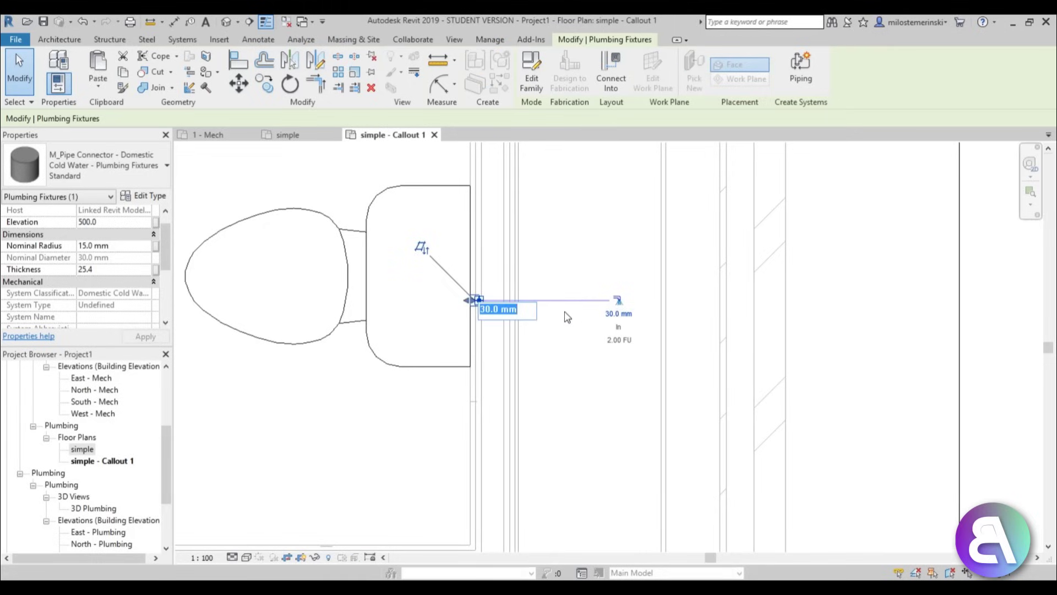
pyautogui.write('20')
pyautogui.press('Return')
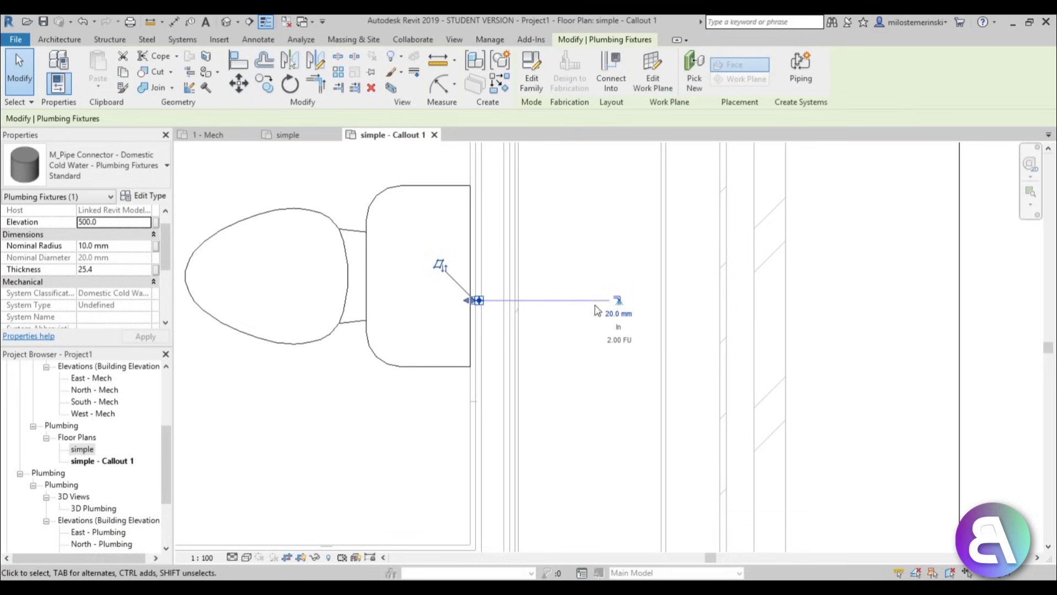
# Step: Draw a 20 mm pipe from the connector down the chase, dropping it to a -1000 mm offset and ending near the callout's lower boundary
pyautogui.click(619, 300)
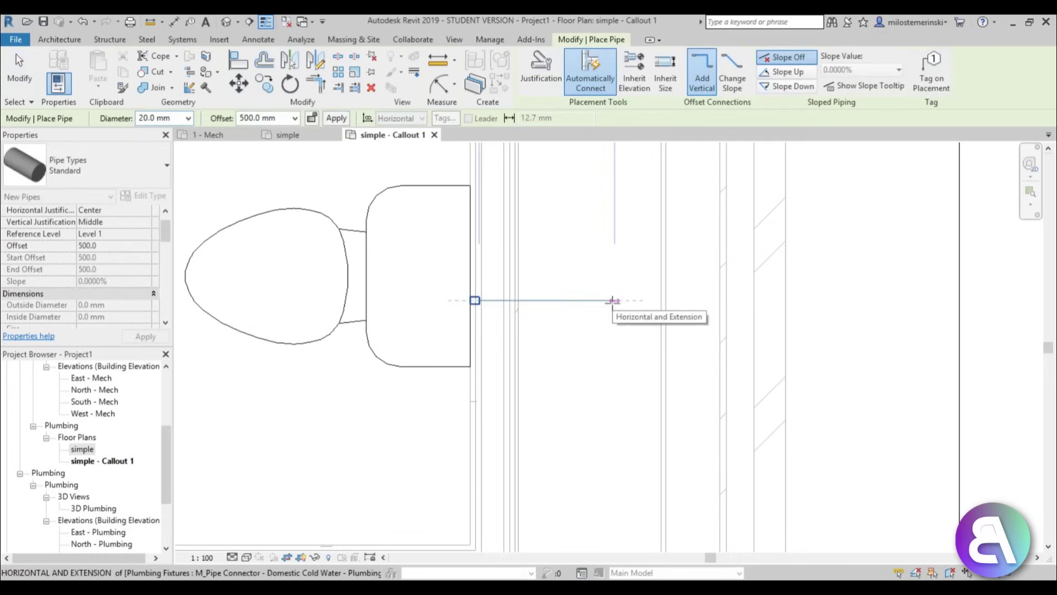
pyautogui.click(537, 300)
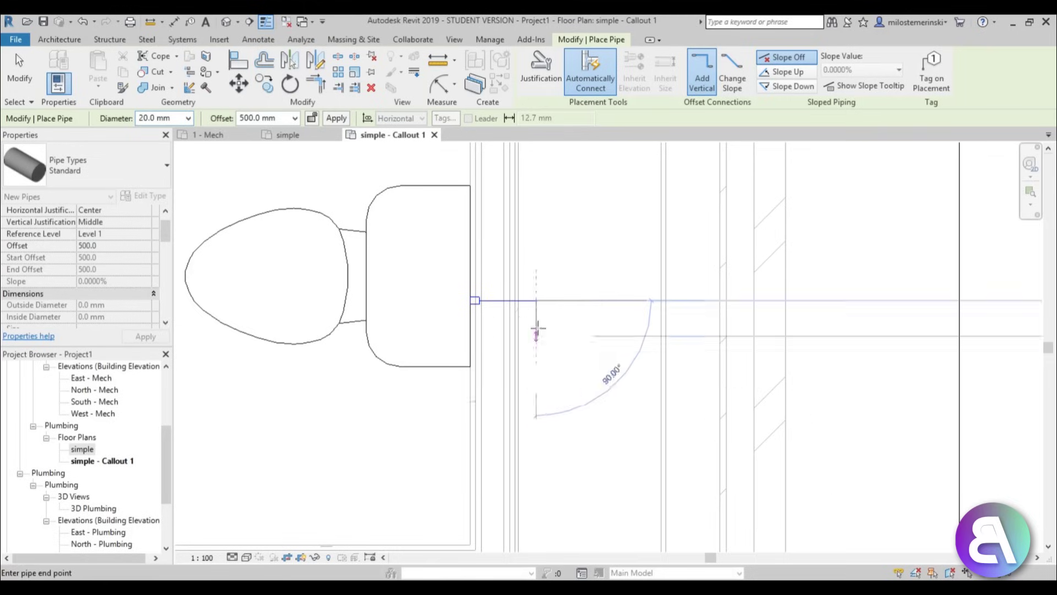
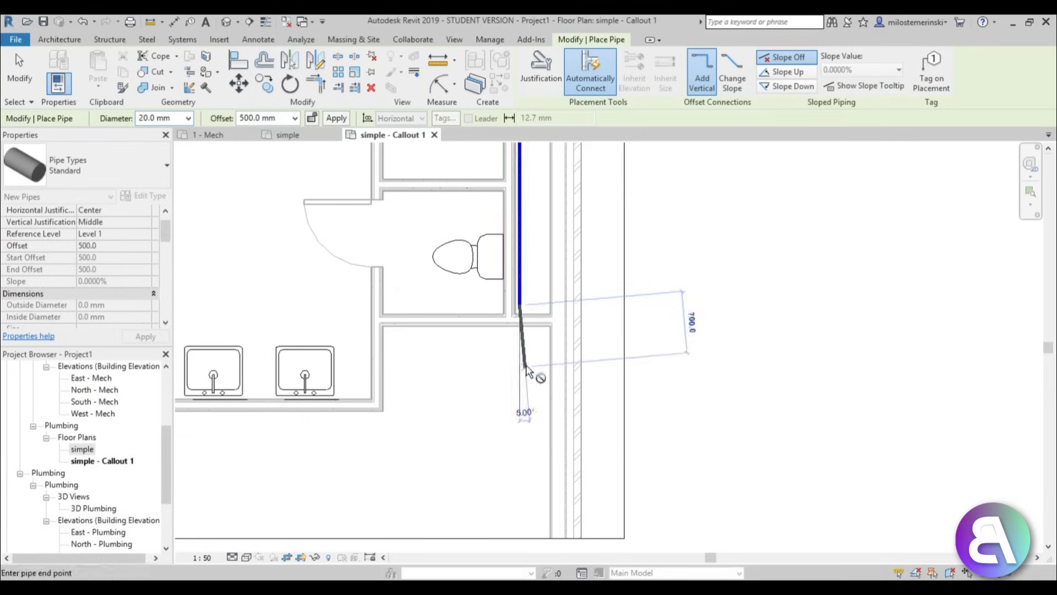
pyautogui.doubleClick(246, 120)
pyautogui.write('-1000')
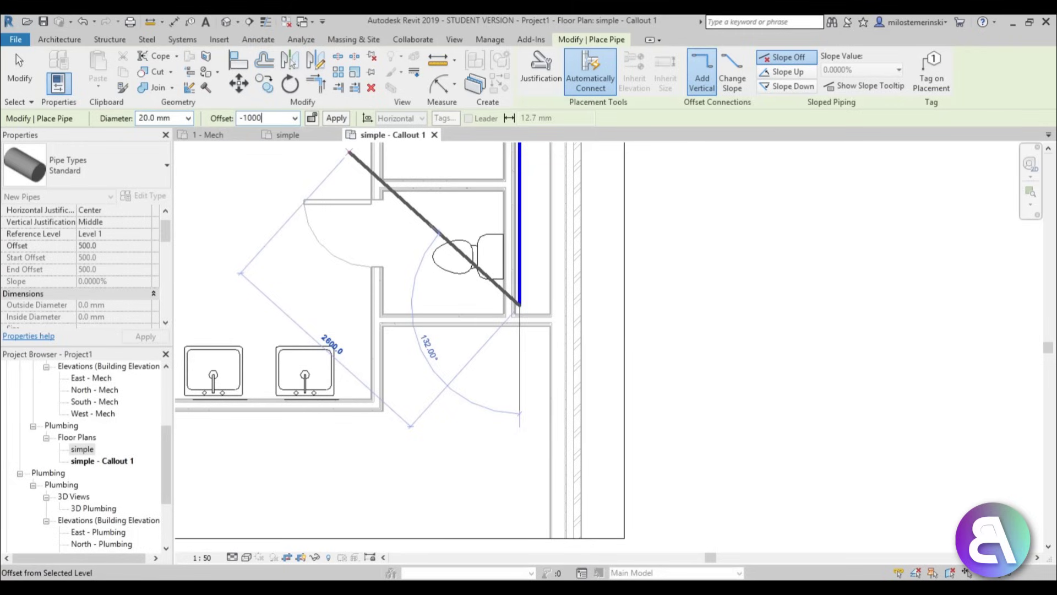
pyautogui.press('Return')
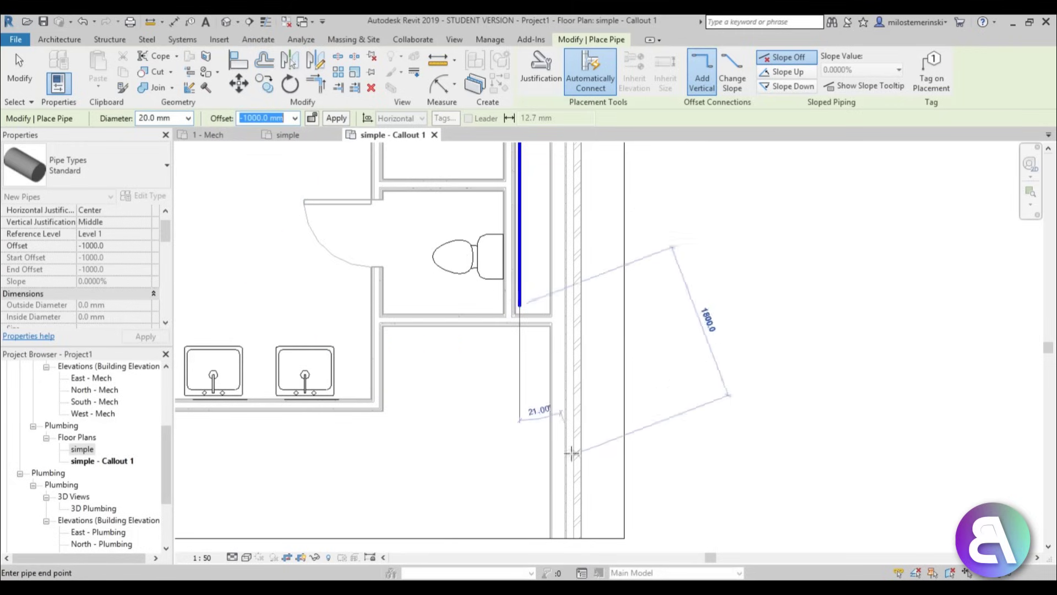
pyautogui.click(520, 532)
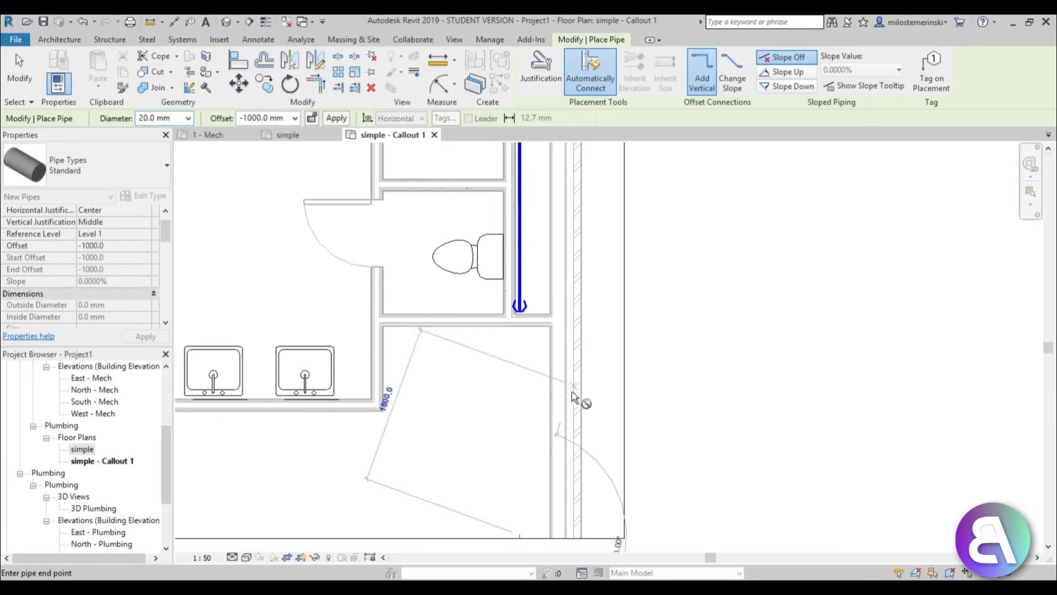
pyautogui.press('Escape')
pyautogui.press('Escape')
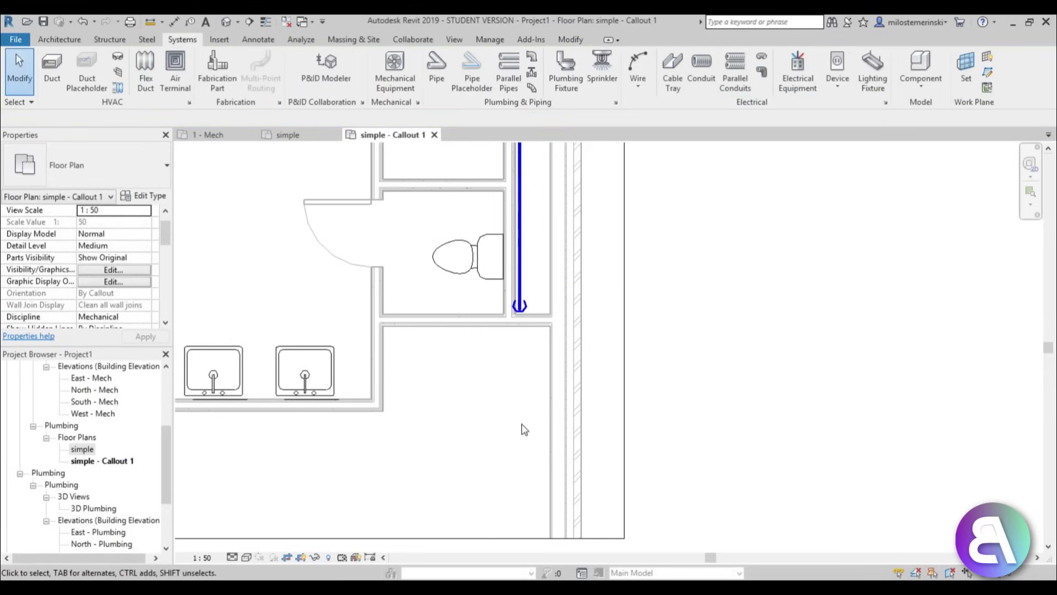
# Step: Set both the Bottom and the View Depth level of the callout's view range to Unlimited and apply it
pyautogui.press('v')
pyautogui.press('r')
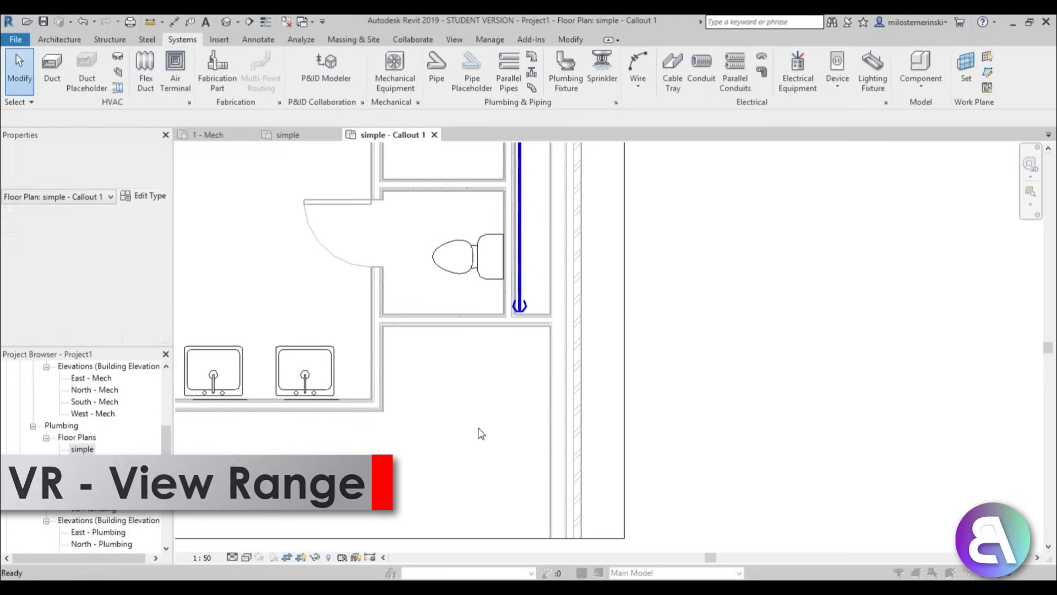
pyautogui.moveTo(483, 213); pyautogui.dragTo(292, 177)
pyautogui.click(283, 248)
pyautogui.click(276, 279)
pyautogui.click(277, 289)
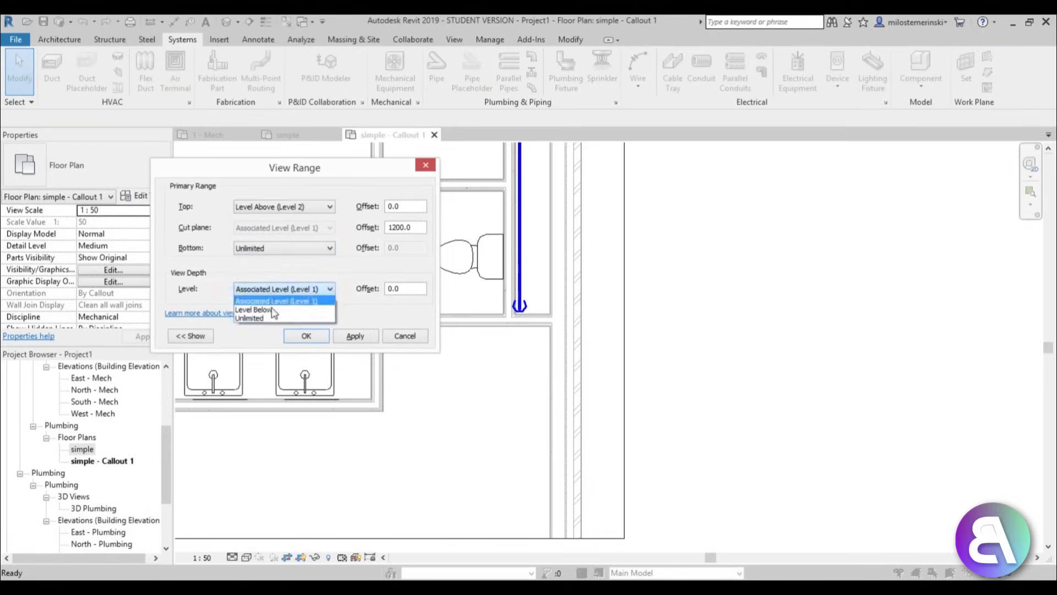
pyautogui.click(264, 319)
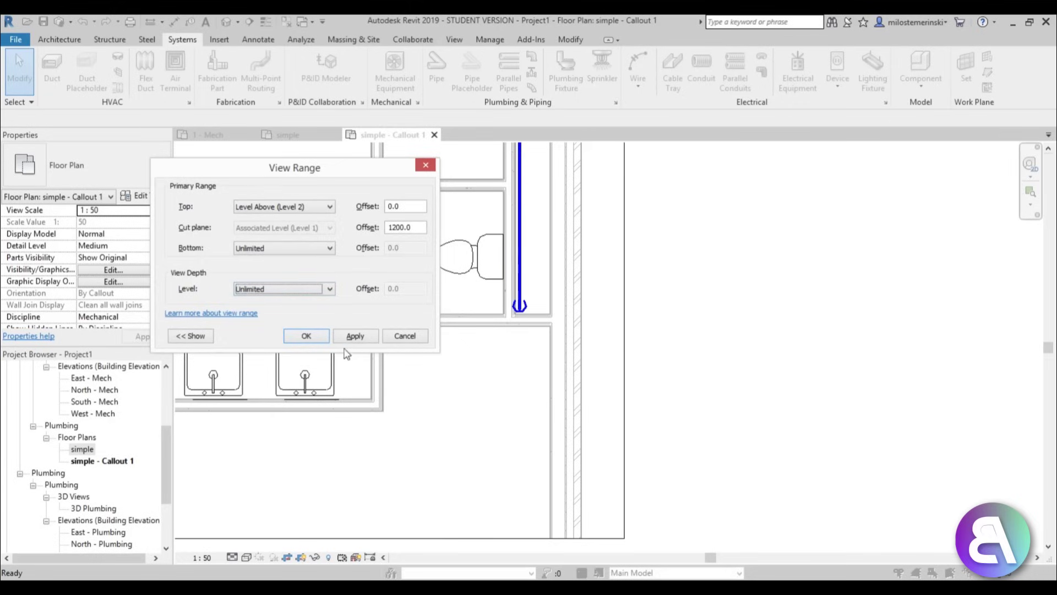
pyautogui.click(355, 336)
pyautogui.click(306, 336)
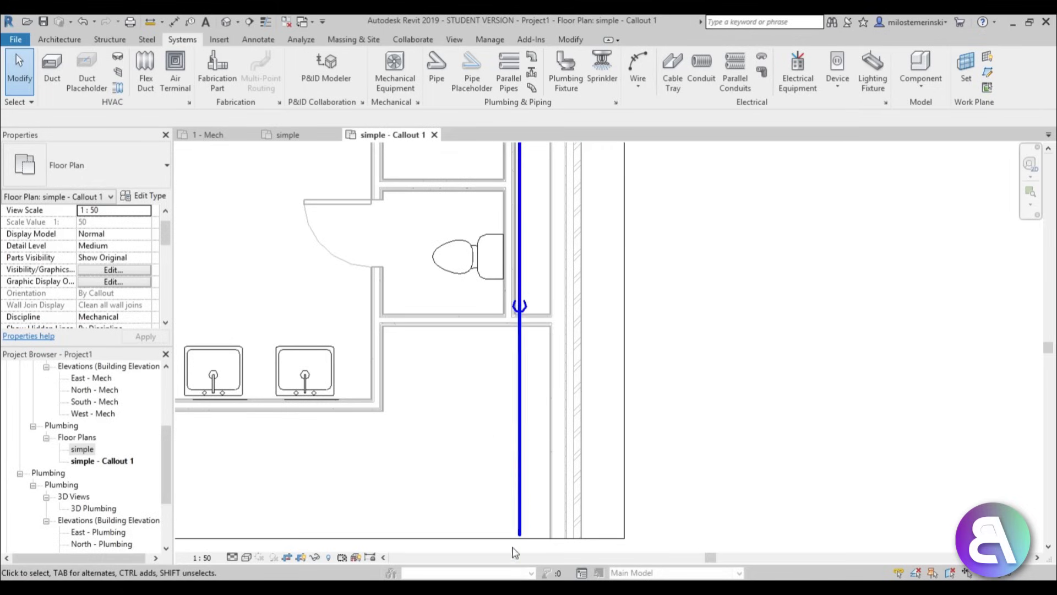
# Step: Copy the cold water connector from the upper toilet to the same spot on the wall behind the lower toilet
pyautogui.scroll(3, 507, 405)
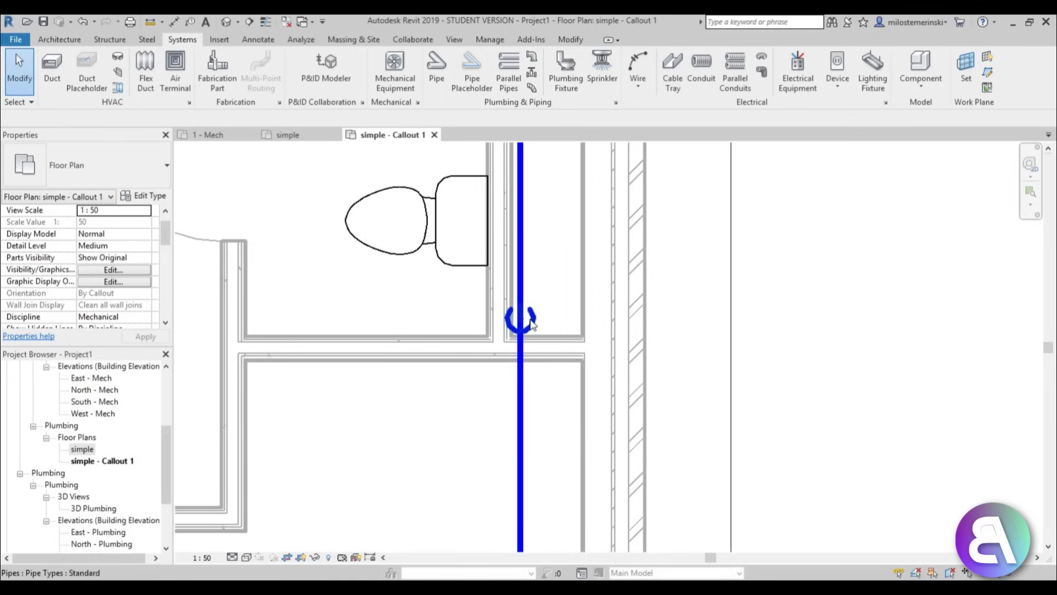
pyautogui.scroll(-3, 539, 413)
pyautogui.scroll(6, 509, 221)
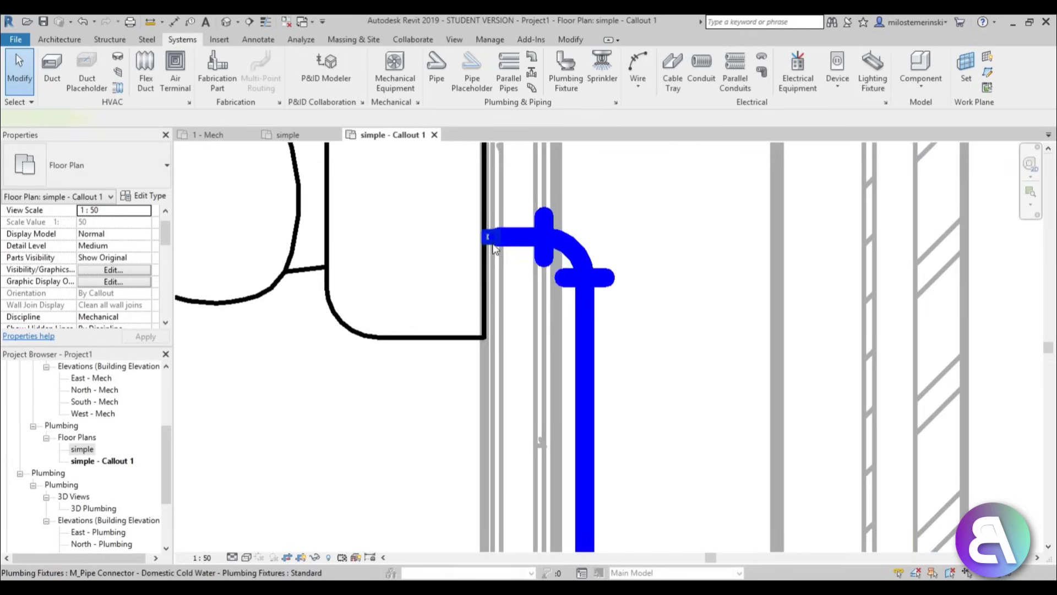
pyautogui.click(494, 249)
pyautogui.press('c')
pyautogui.press('o')
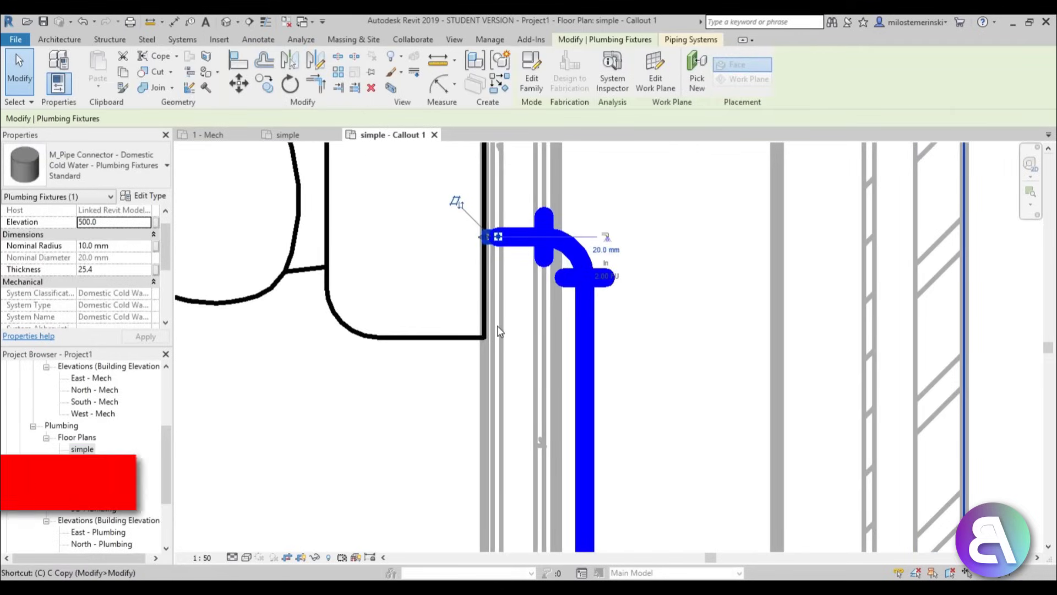
pyautogui.click(484, 339)
pyautogui.scroll(-3, 484, 342)
pyautogui.scroll(2, 468, 458)
pyautogui.click(479, 379)
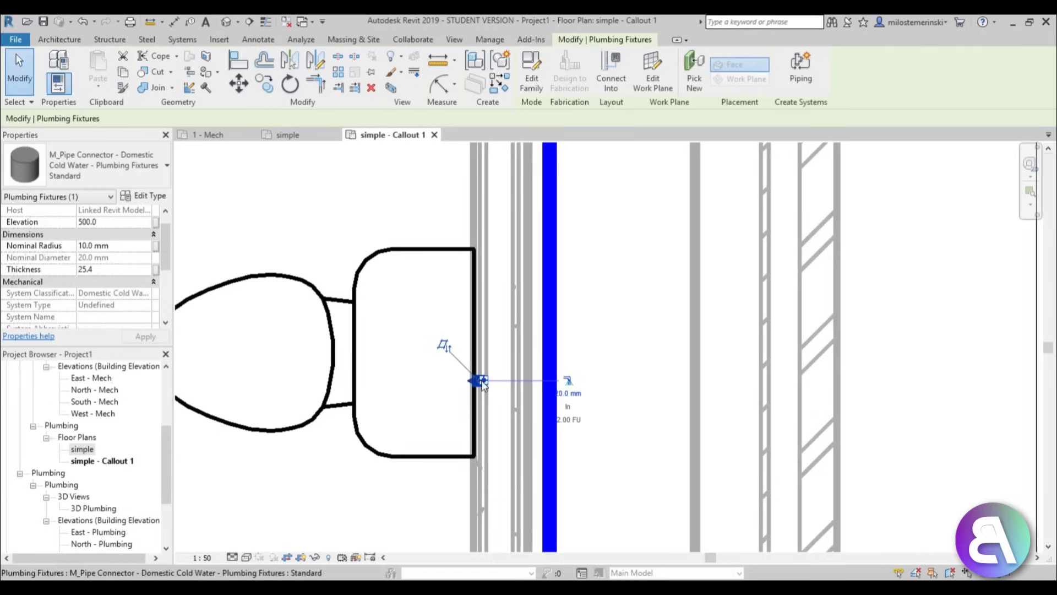
# Step: Draw a 20 mm pipe at 500 mm offset from the lower toilet's cold water connector straight into the vertical main pipe in the chase
pyautogui.scroll(-4, 480, 379)
pyautogui.scroll(3, 487, 411)
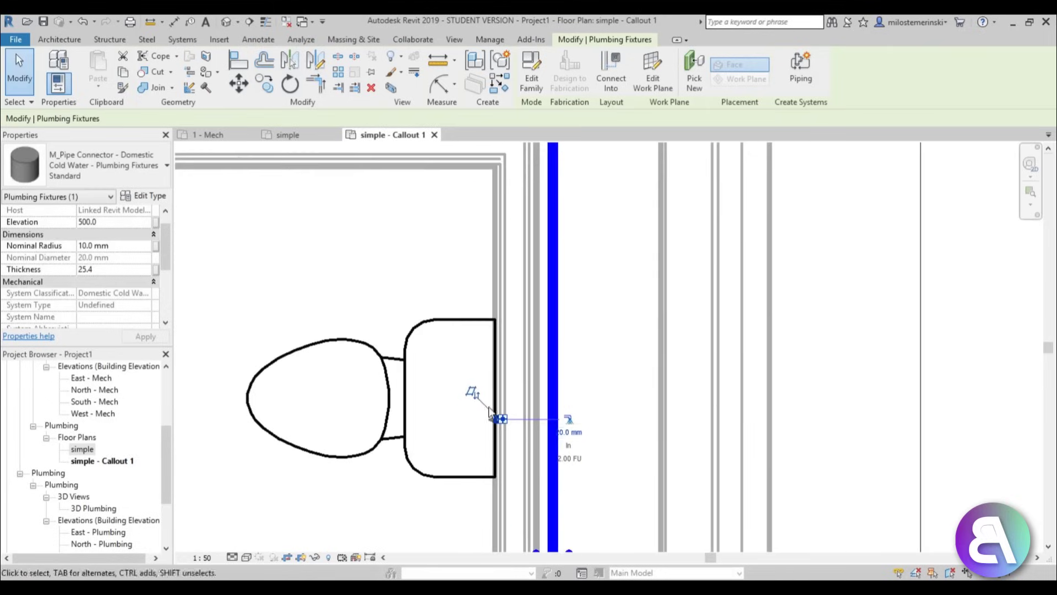
pyautogui.click(501, 418)
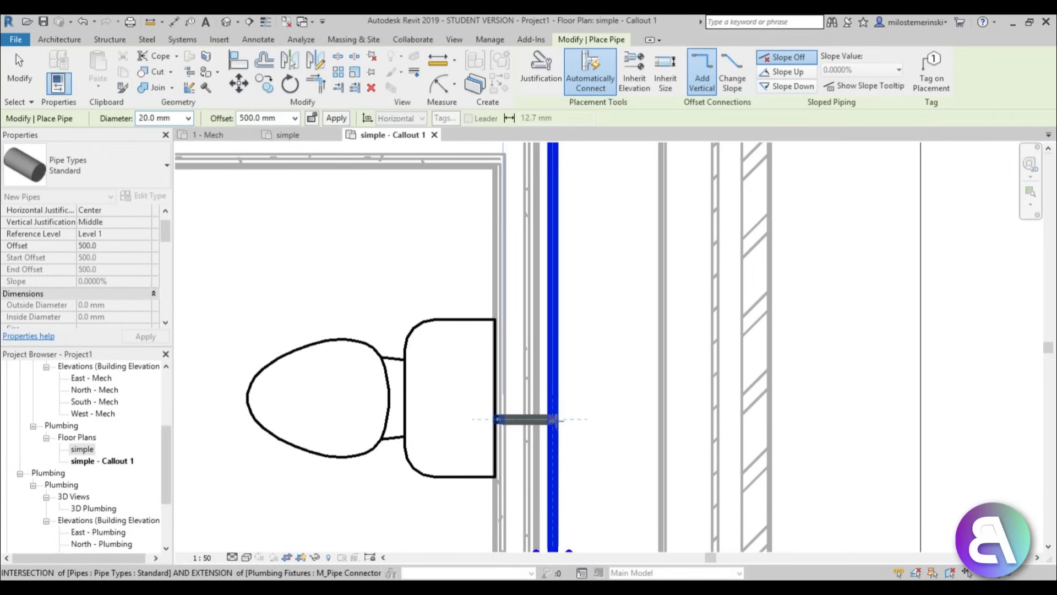
pyautogui.click(556, 419)
pyautogui.press('Escape')
pyautogui.press('Escape')
pyautogui.scroll(-2, 573, 422)
pyautogui.scroll(-2, 567, 415)
pyautogui.scroll(2, 563, 411)
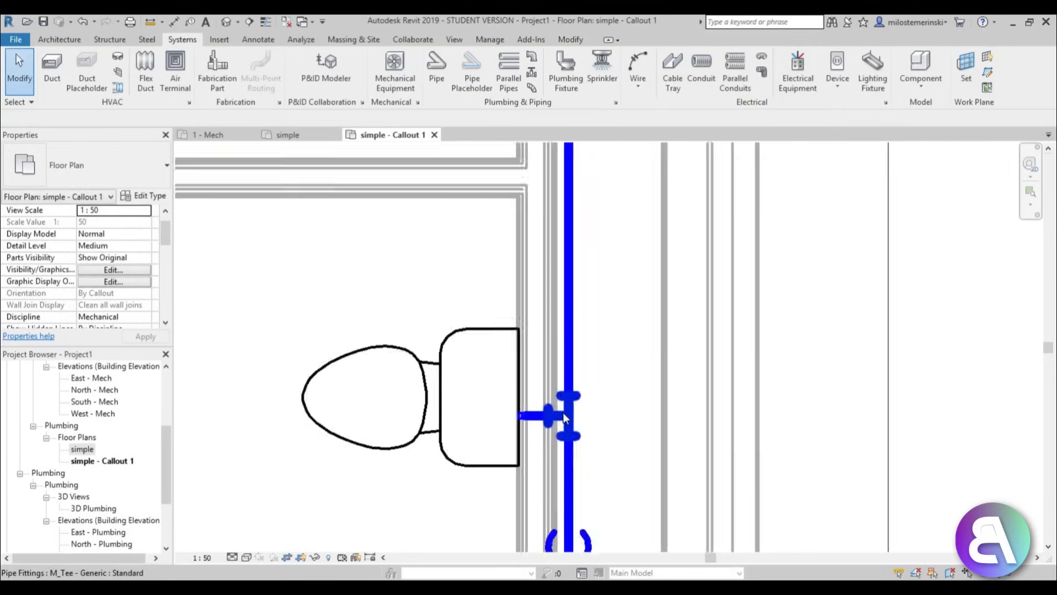
pyautogui.scroll(-5, 540, 394)
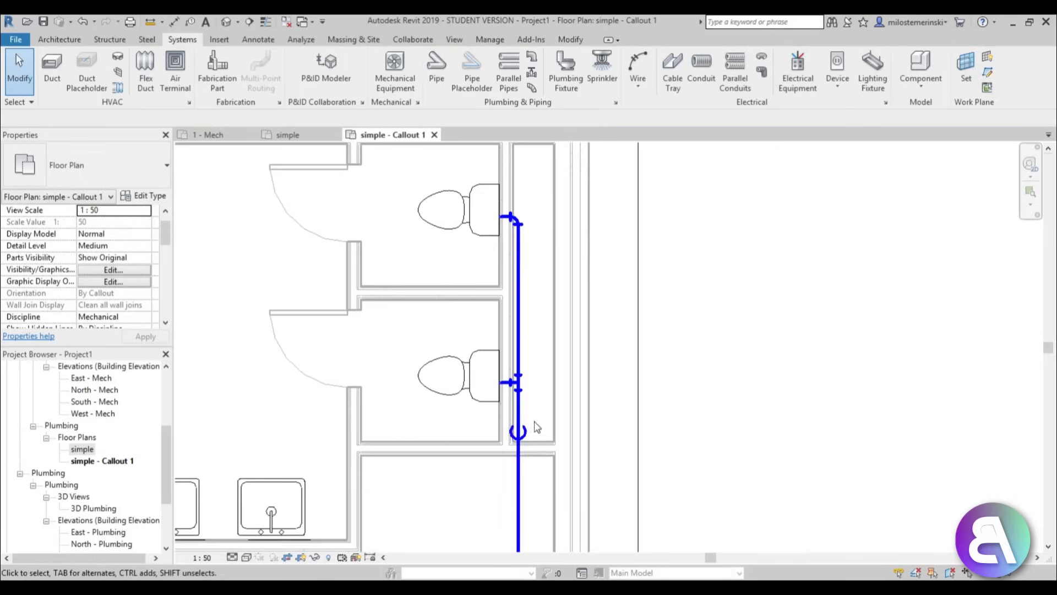
pyautogui.scroll(-1, 518, 463)
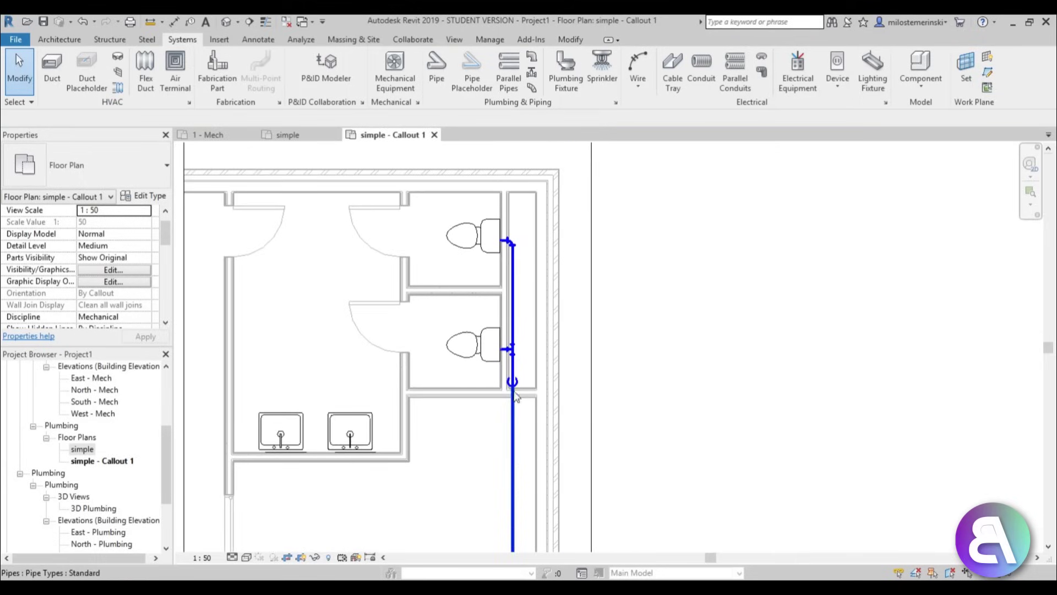
pyautogui.scroll(3, 479, 238)
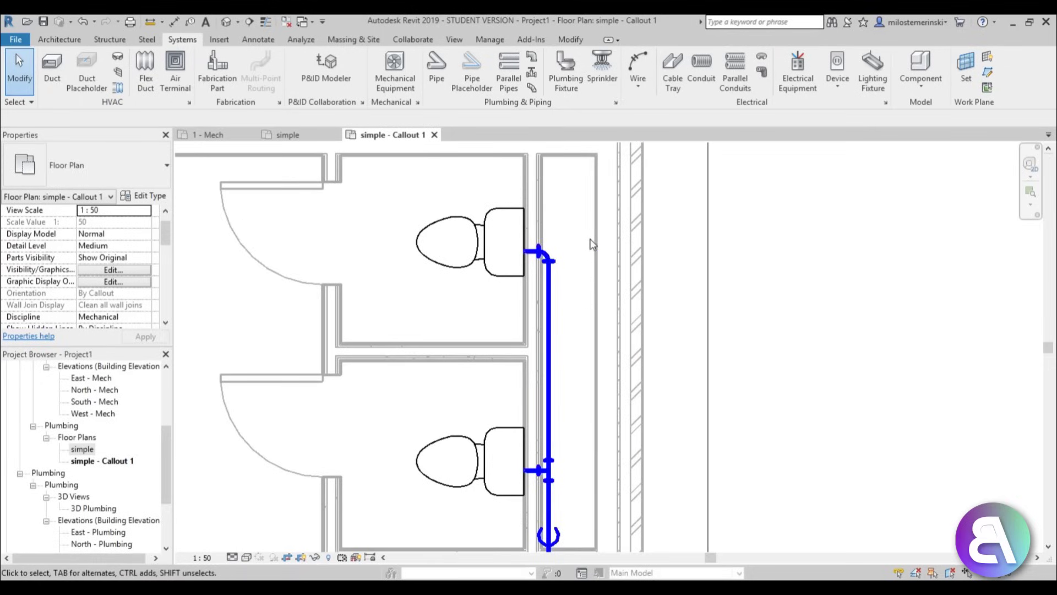
pyautogui.scroll(-1, 555, 401)
pyautogui.moveTo(415, 351); pyautogui.dragTo(453, 384, button='middle')
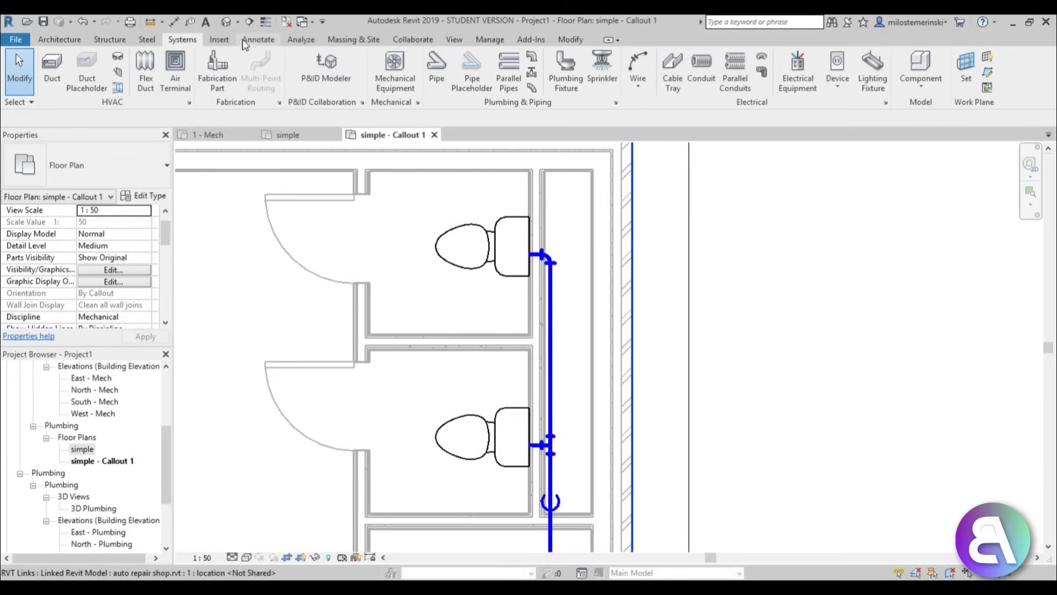
# Step: Start loading families and browse the US Metric library to Pipe, Fittings, PVC, Sch 40, Socket-Type
pyautogui.click(219, 39)
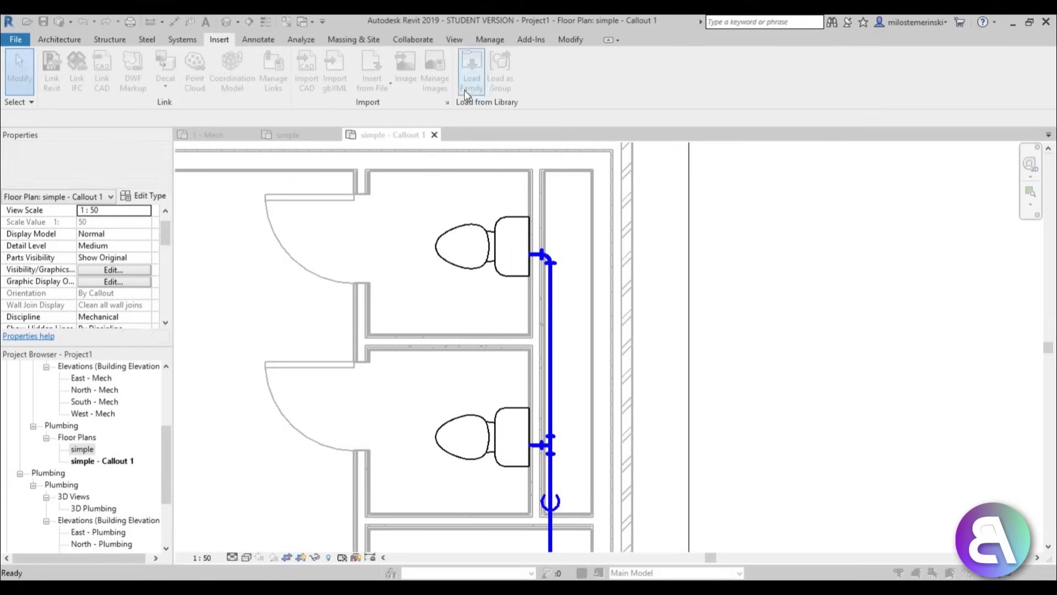
pyautogui.click(465, 88)
pyautogui.click(651, 178)
pyautogui.click(651, 178)
pyautogui.click(651, 178)
pyautogui.click(651, 178)
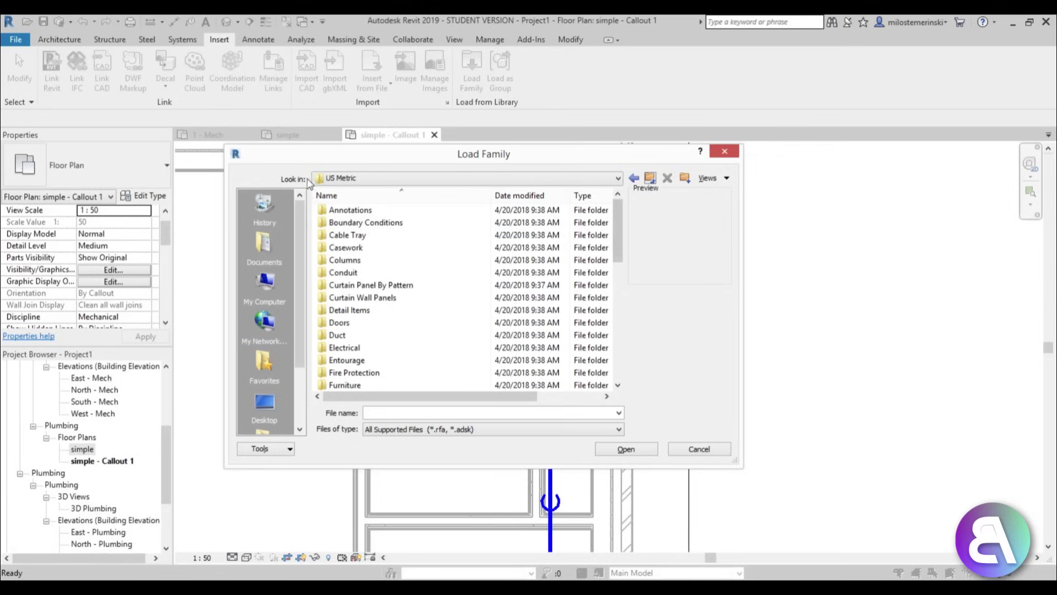
pyautogui.moveTo(619, 220); pyautogui.dragTo(613, 285)
pyautogui.doubleClick(332, 272)
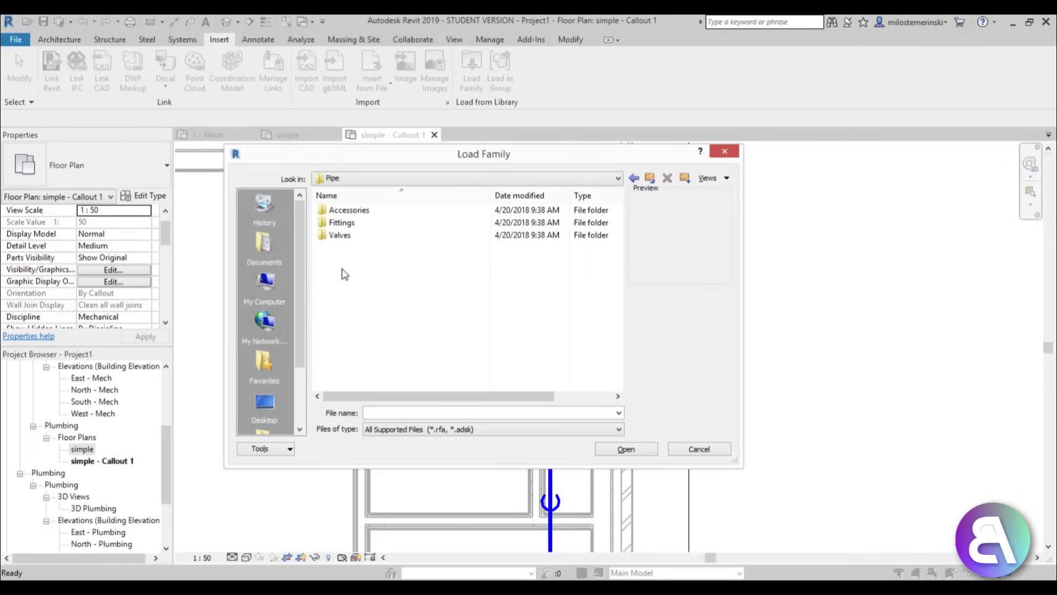
pyautogui.doubleClick(361, 224)
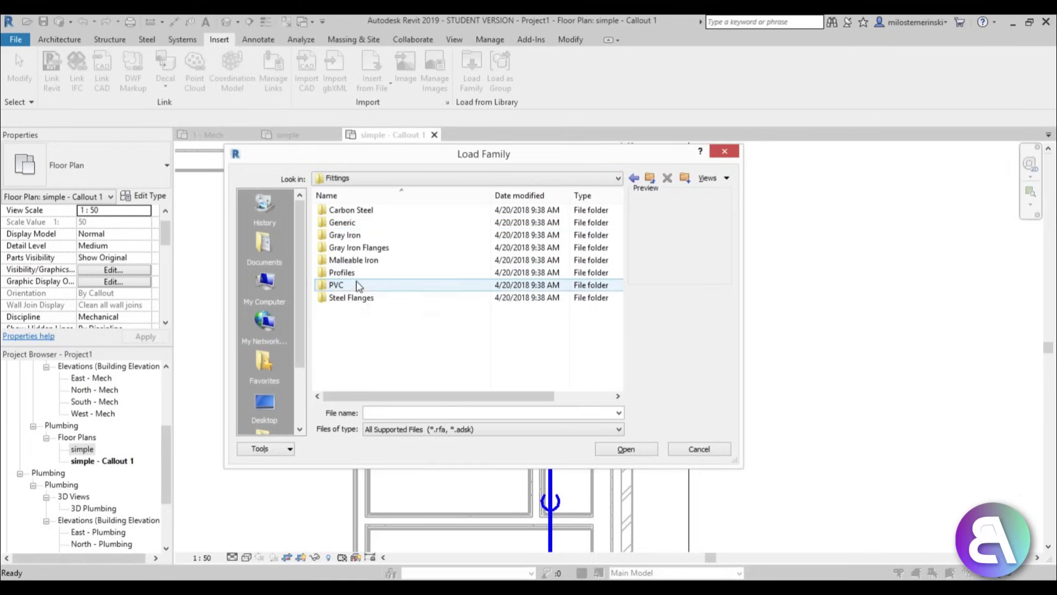
pyautogui.doubleClick(356, 285)
pyautogui.doubleClick(350, 211)
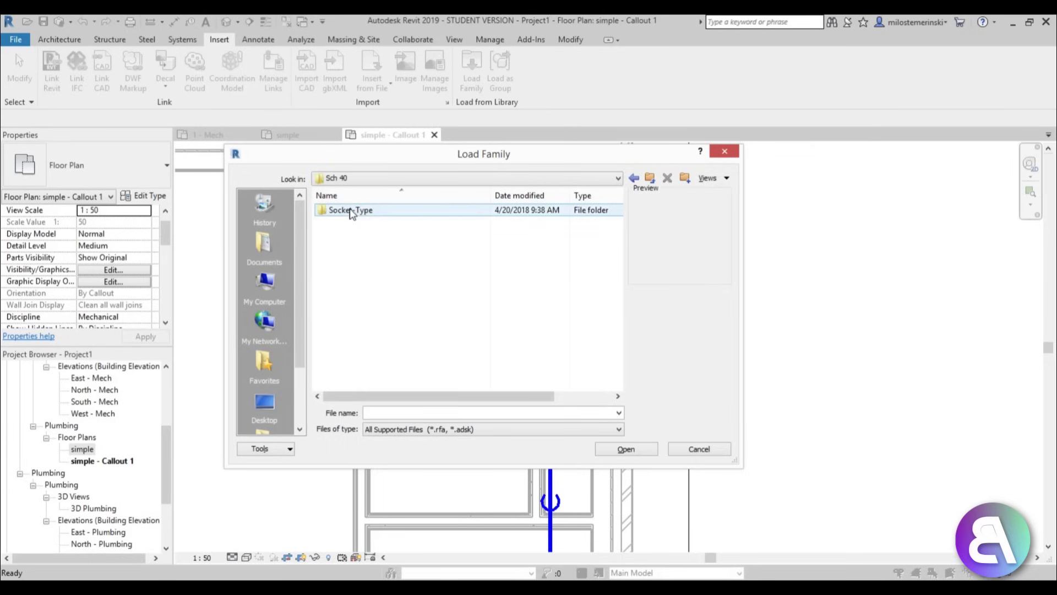
pyautogui.doubleClick(355, 212)
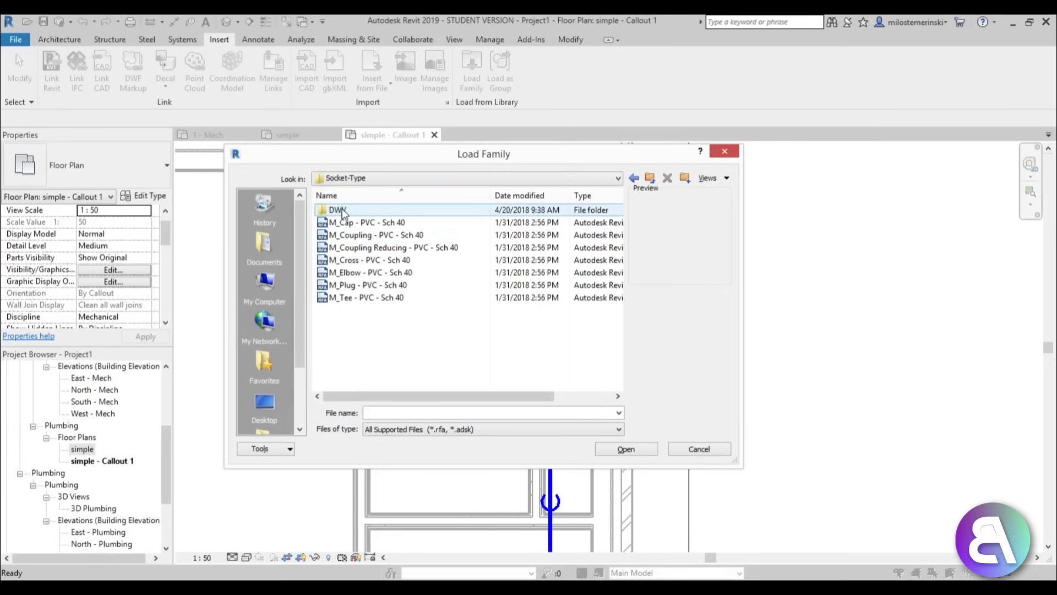
# Step: Load all the PVC Sch 40 socket-type fitting families, from M_Cap through M_Tee, into the project
pyautogui.click(376, 300)
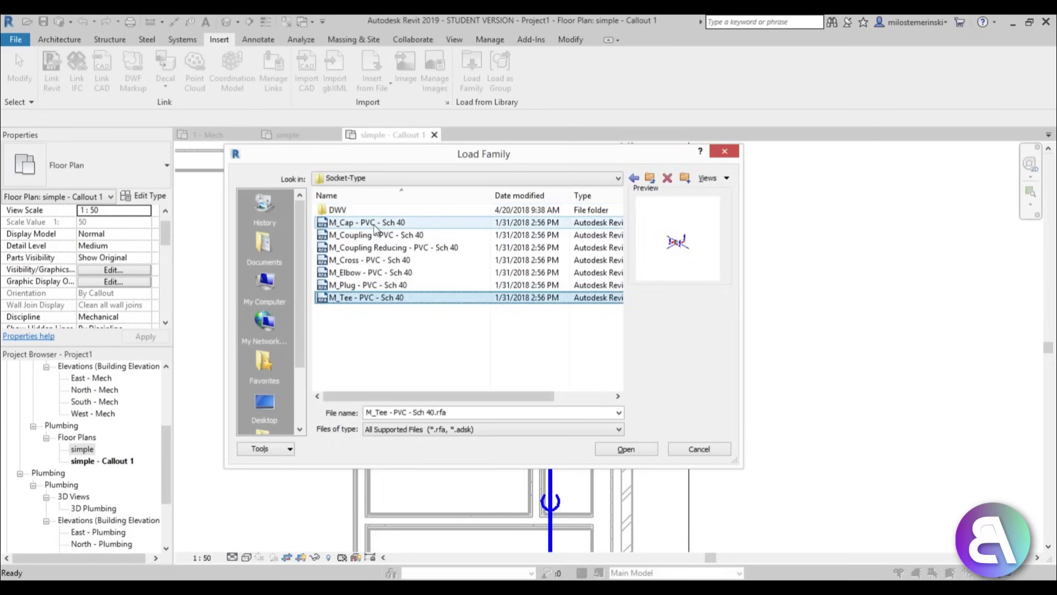
pyautogui.keyDown('shift'); pyautogui.click(378, 224); pyautogui.keyUp('shift')
pyautogui.click(627, 449)
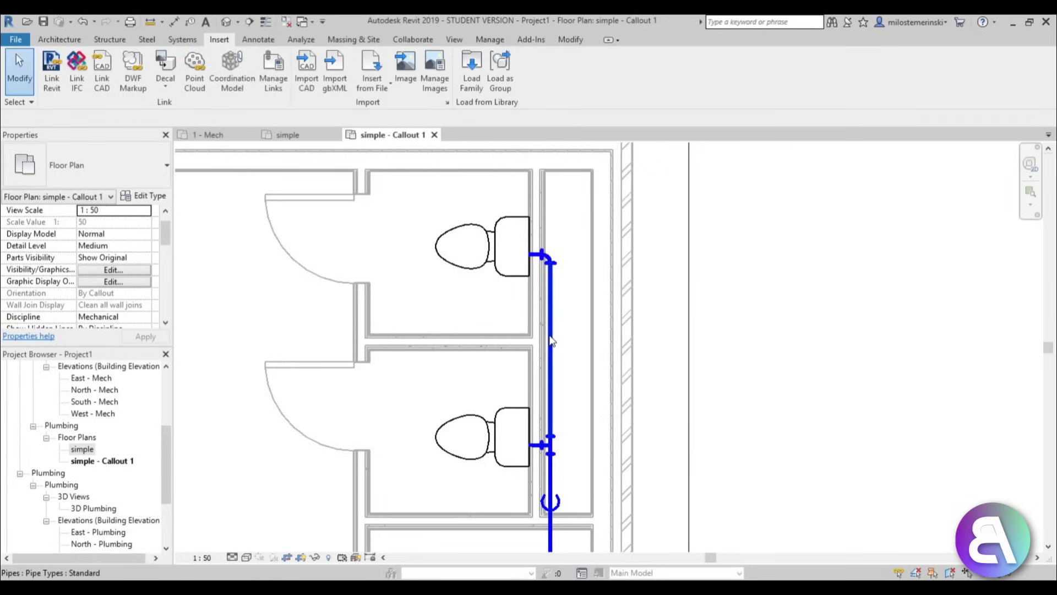
# Step: Start the Pipe command and duplicate the Standard pipe type under the name PVC
pyautogui.click(182, 39)
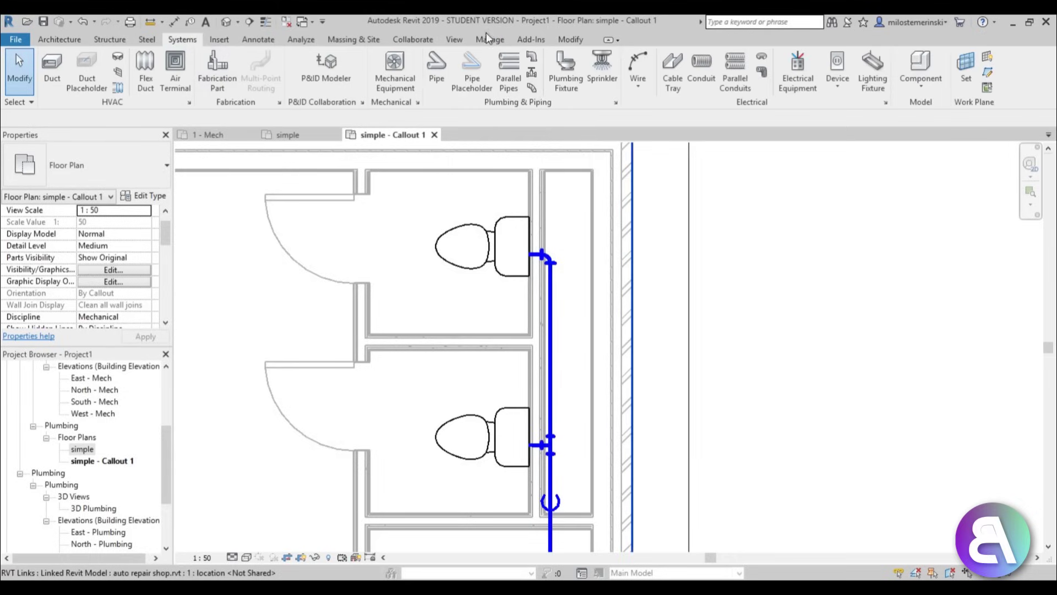
pyautogui.click(437, 76)
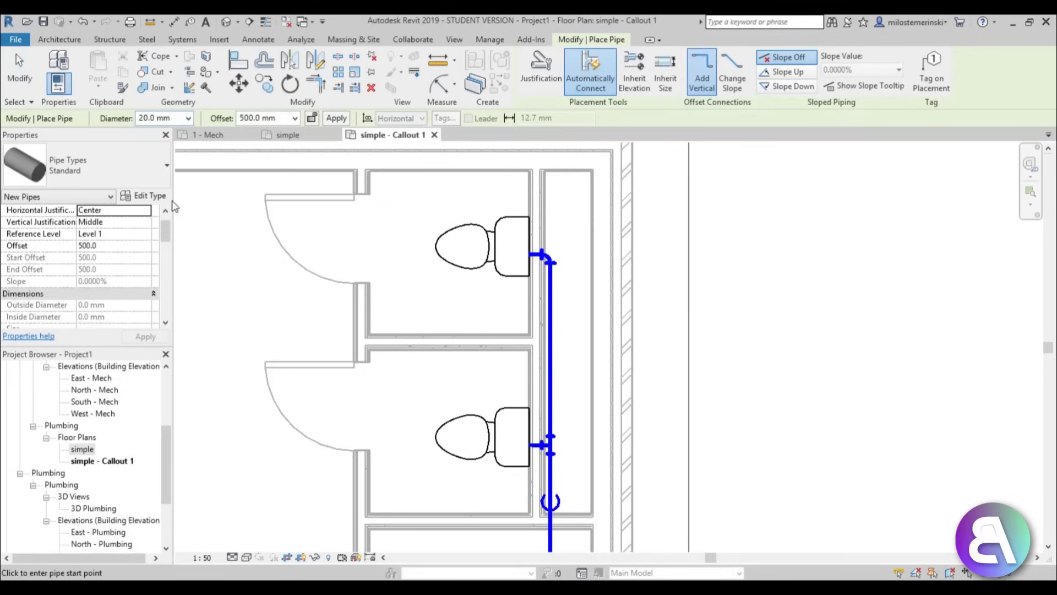
pyautogui.click(150, 196)
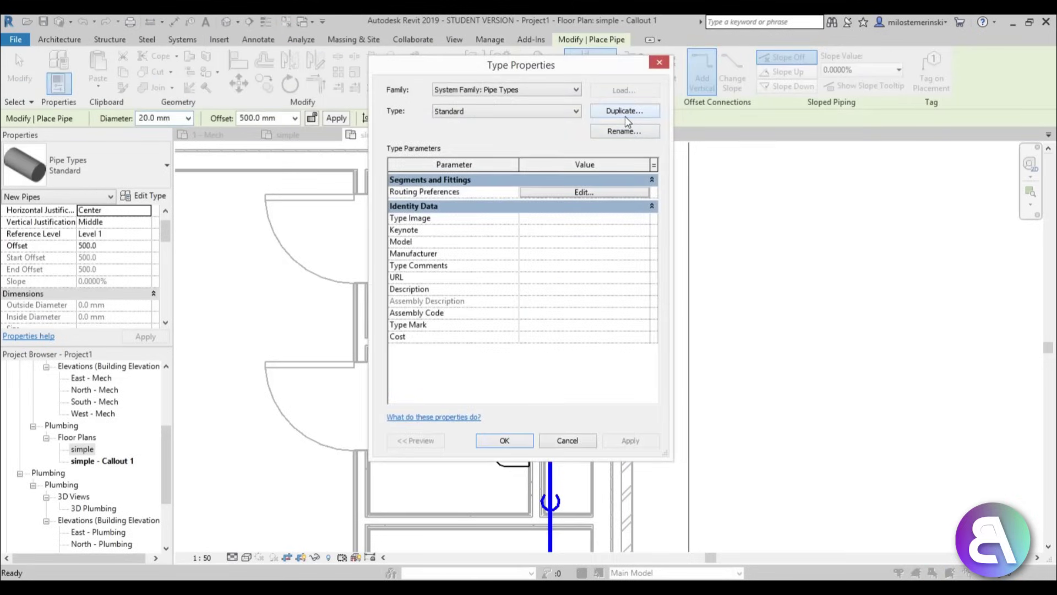
pyautogui.click(625, 112)
pyautogui.write('PVC')
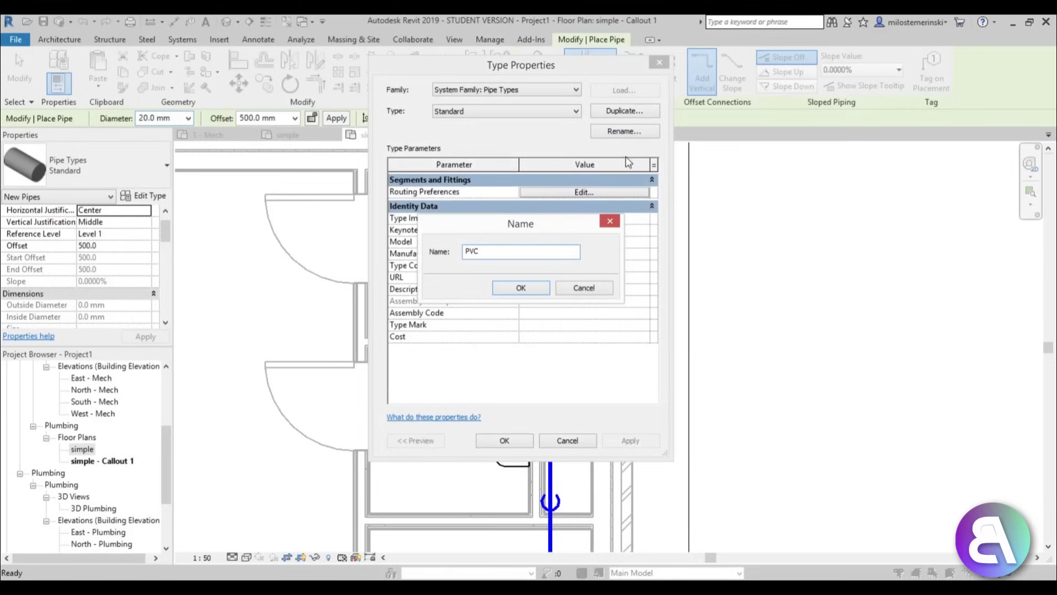
pyautogui.click(524, 289)
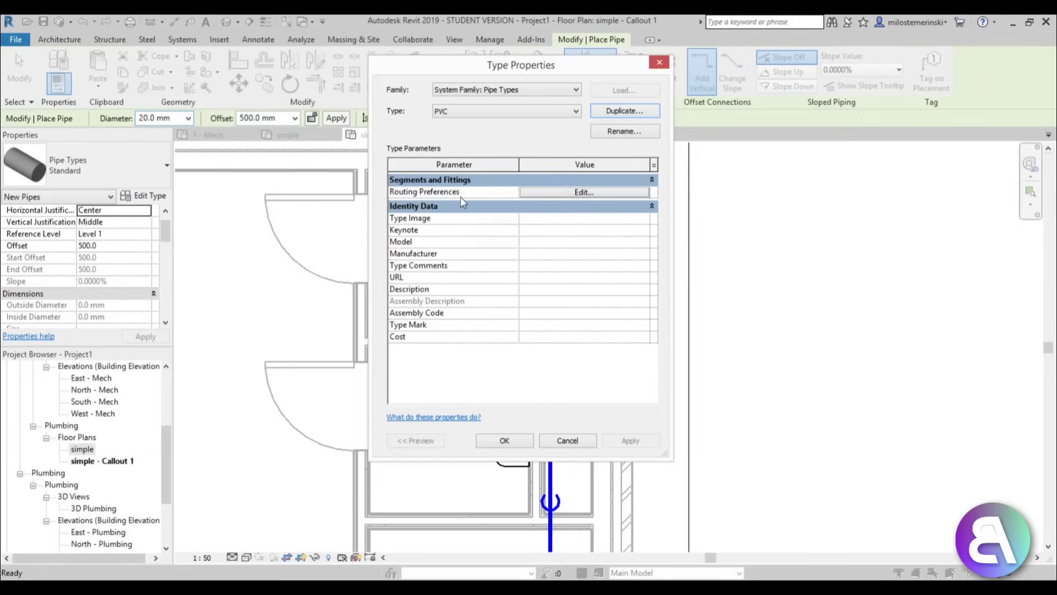
# Step: In the PVC type's routing preferences, set the pipe segment to Polyvinyl Chloride - Rigid
pyautogui.click(581, 193)
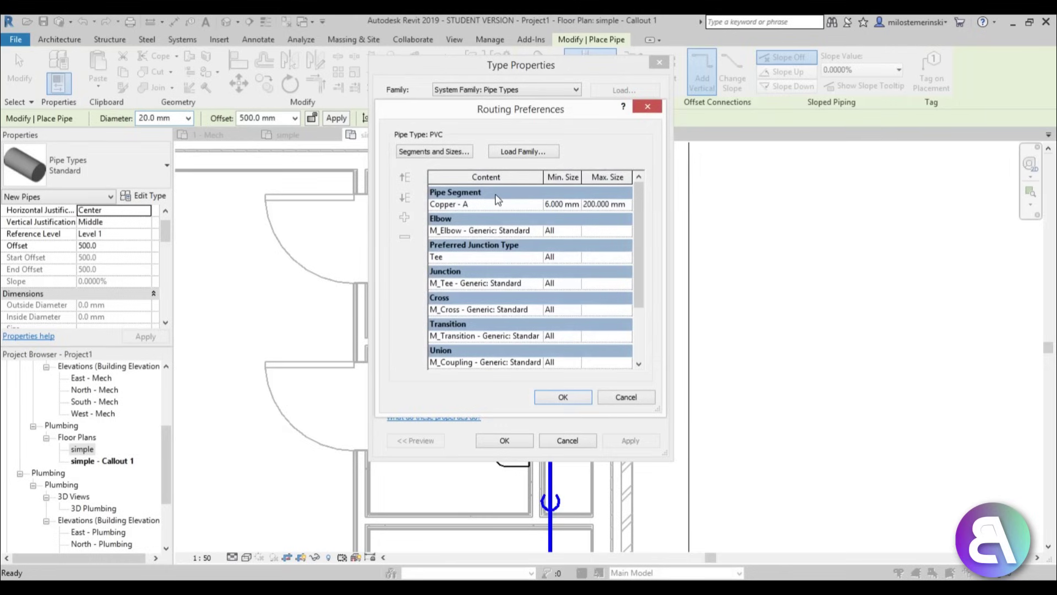
pyautogui.moveTo(640, 256); pyautogui.dragTo(634, 226)
pyautogui.click(538, 207)
pyautogui.click(537, 204)
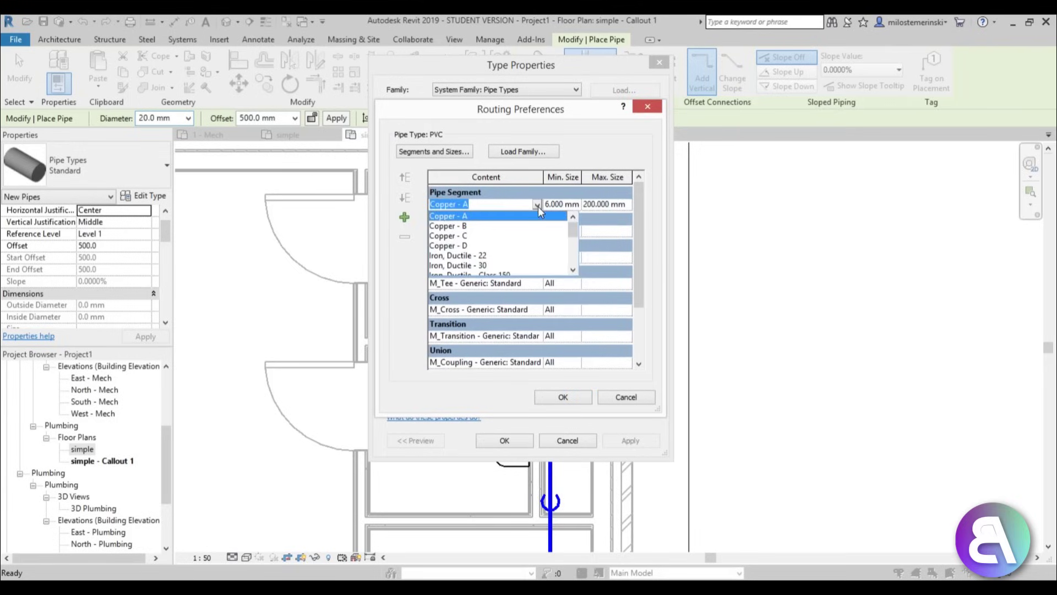
pyautogui.moveTo(574, 230); pyautogui.dragTo(576, 250)
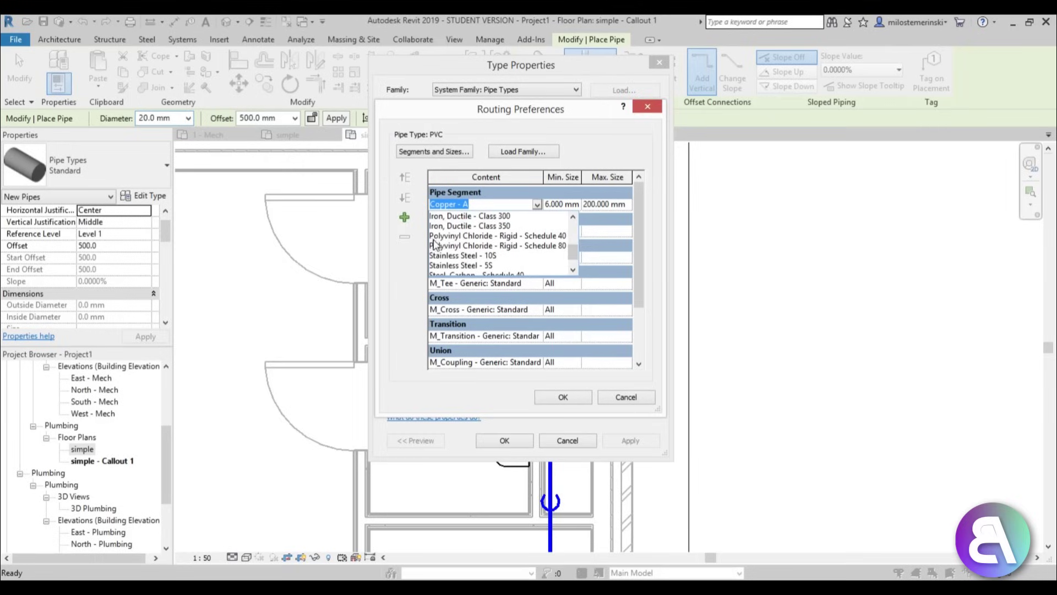
pyautogui.click(487, 244)
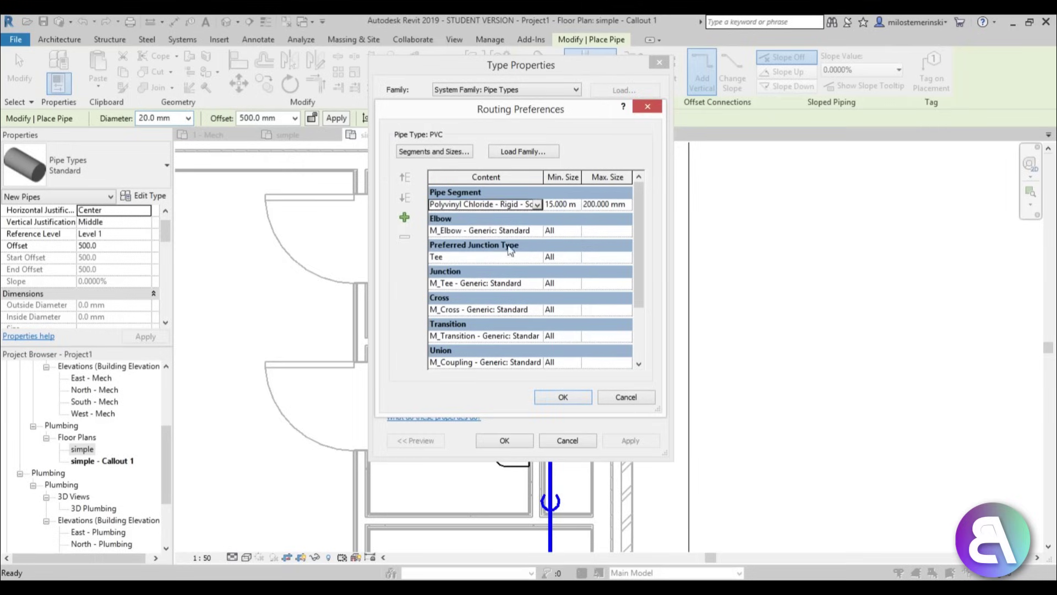
# Step: Set the routing elbow to M_Elbow - PVC - Sch 40: Standard and the junction to M_Tee - PVC - Sch 40: Standard
pyautogui.click(521, 230)
pyautogui.click(537, 231)
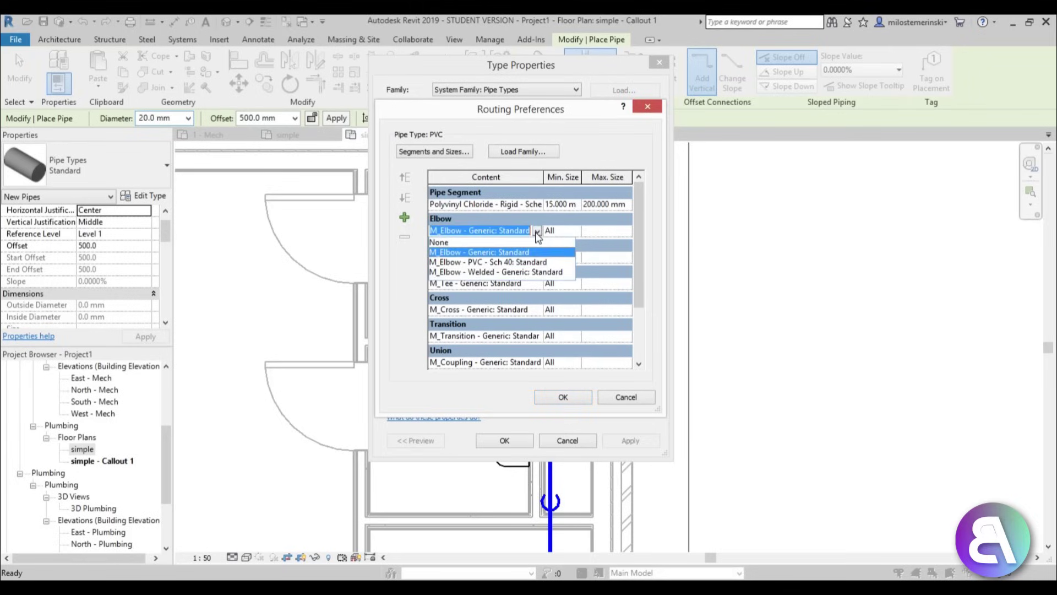
pyautogui.click(509, 263)
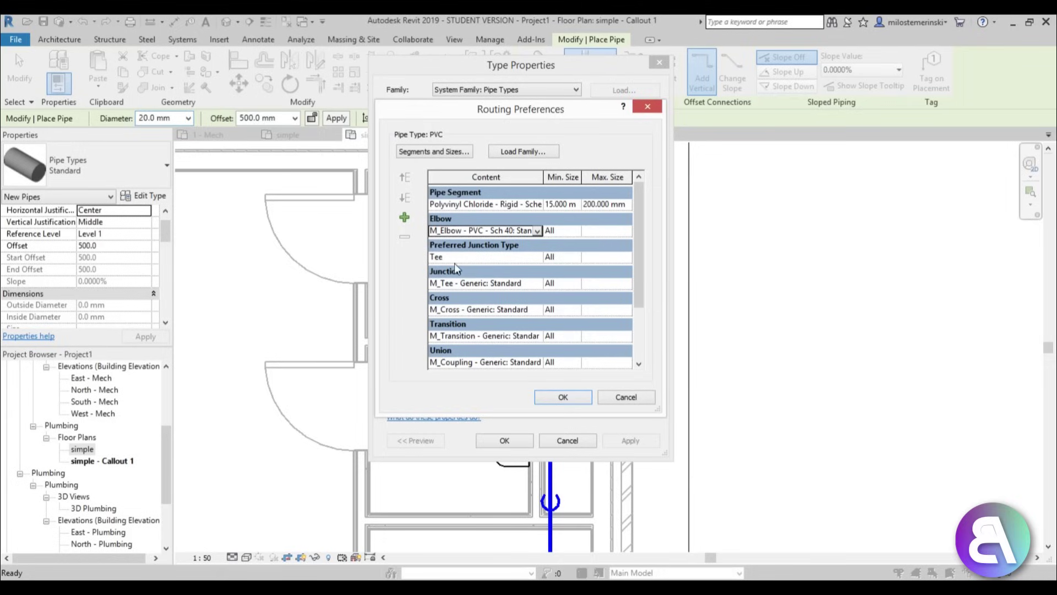
pyautogui.click(521, 283)
pyautogui.click(537, 284)
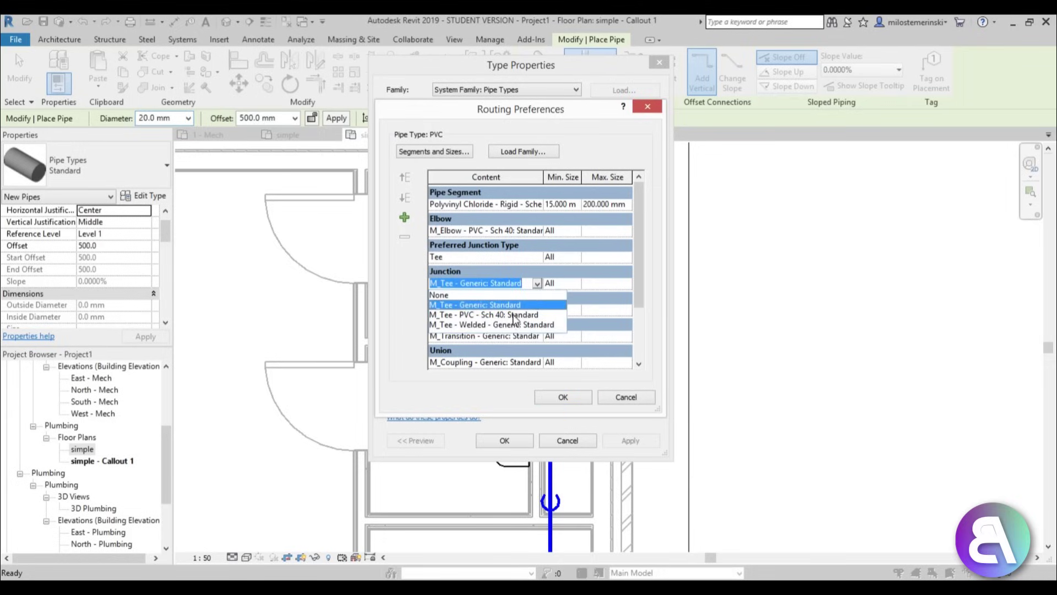
pyautogui.click(536, 320)
# Step: Set the routing cross to M_Cross - PVC - Sch 40: Standard and the transition to M_Coupling Reducing - PVC - Sch 40: Standard
pyautogui.scroll(-2, 636, 281)
pyautogui.click(495, 254)
pyautogui.click(537, 255)
pyautogui.click(497, 286)
pyautogui.click(523, 281)
pyautogui.click(538, 282)
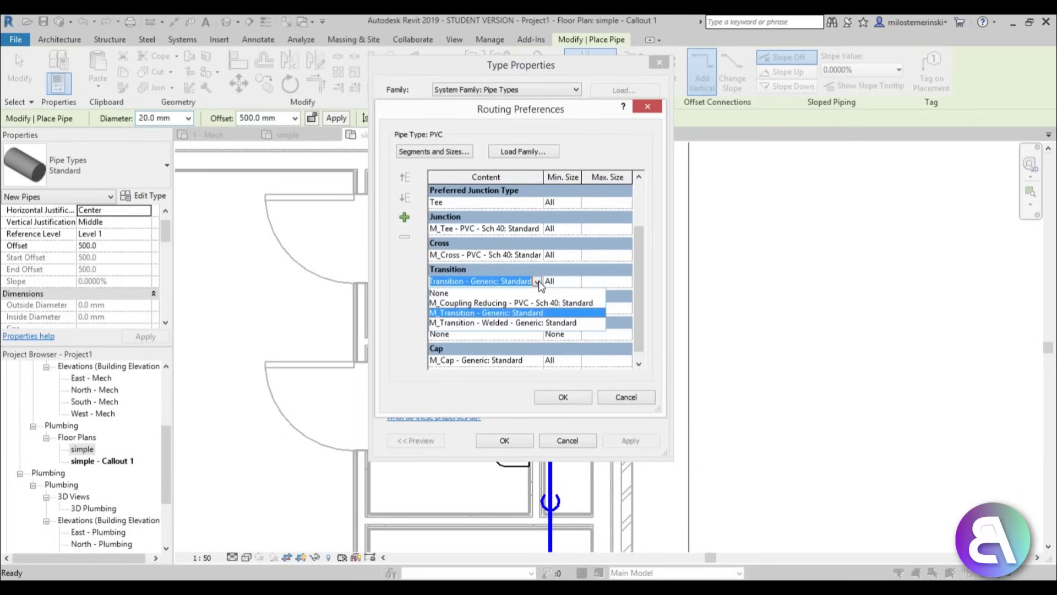
pyautogui.click(505, 303)
# Step: Set the union to M_Coupling - PVC - Sch 40 and the cap to M_Cap - PVC - Sch 40, accept the type changes and leave the Pipe command
pyautogui.click(527, 308)
pyautogui.click(529, 308)
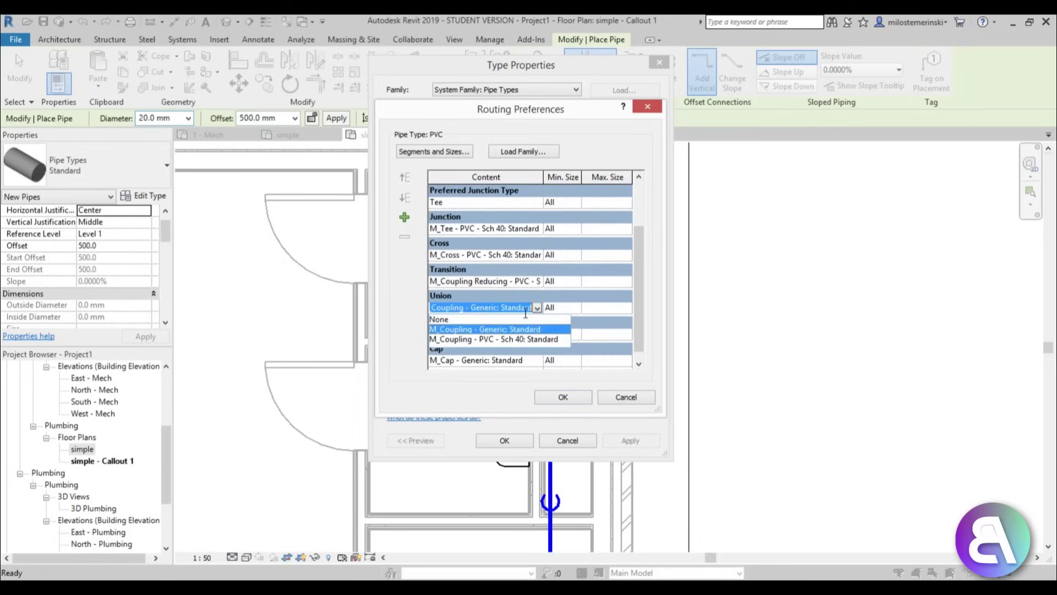
pyautogui.click(498, 340)
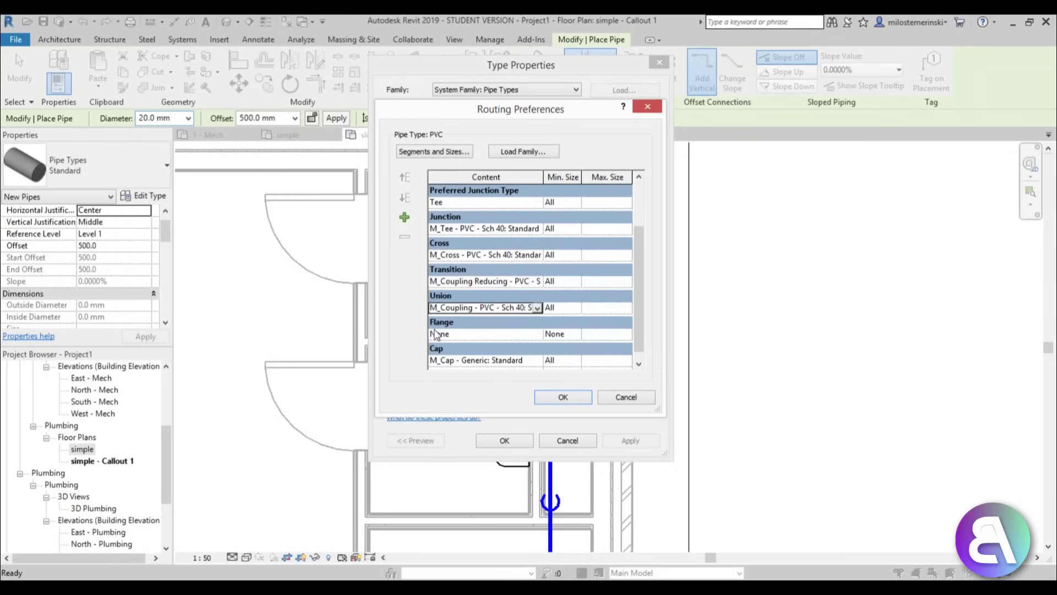
pyautogui.scroll(-1, 652, 321)
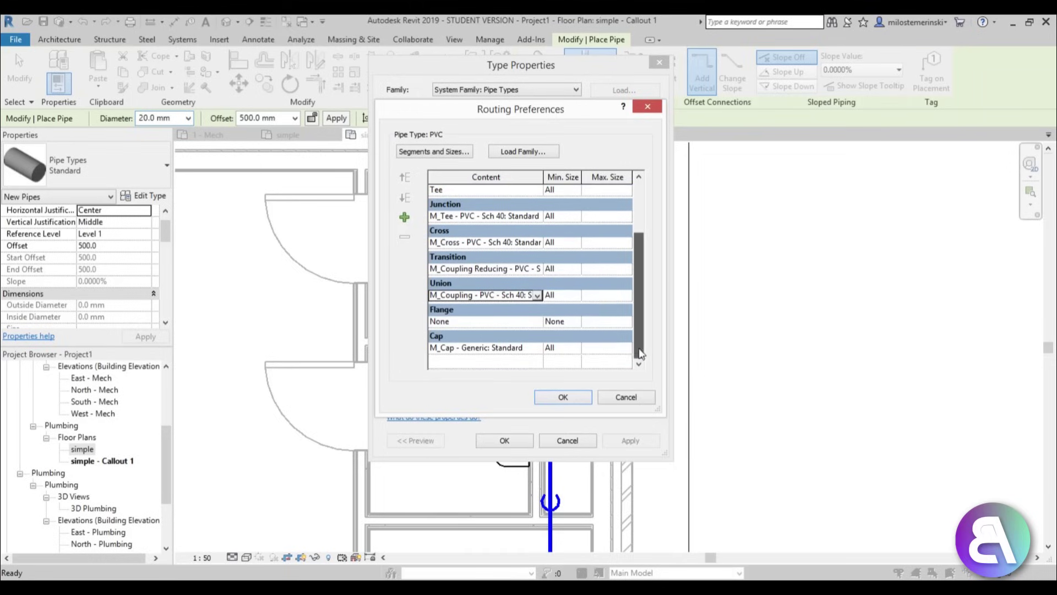
pyautogui.click(533, 347)
pyautogui.click(538, 347)
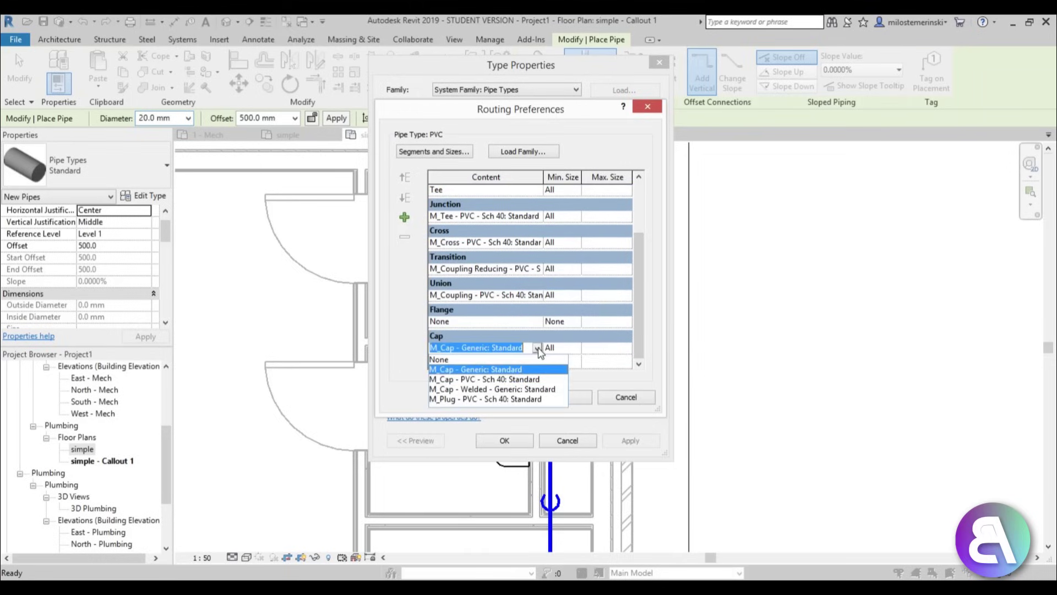
pyautogui.click(505, 380)
pyautogui.click(565, 398)
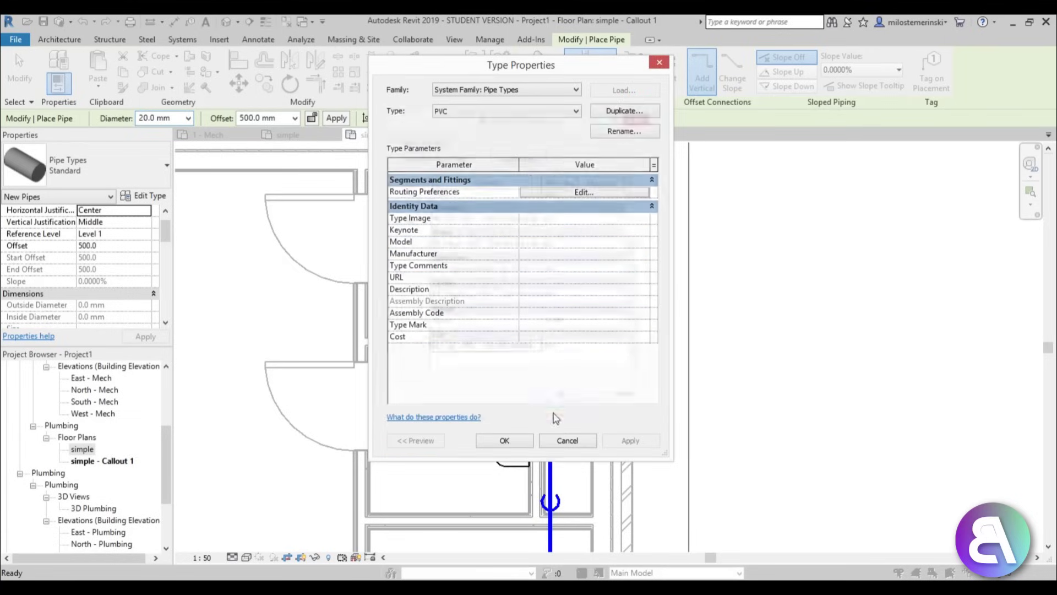
pyautogui.click(510, 439)
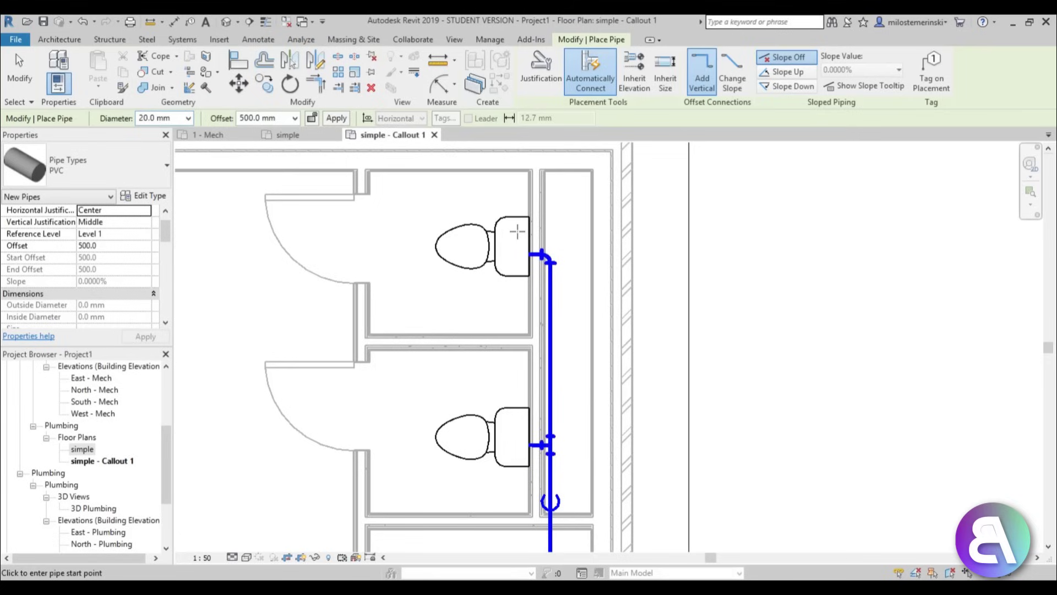
pyautogui.press('Escape')
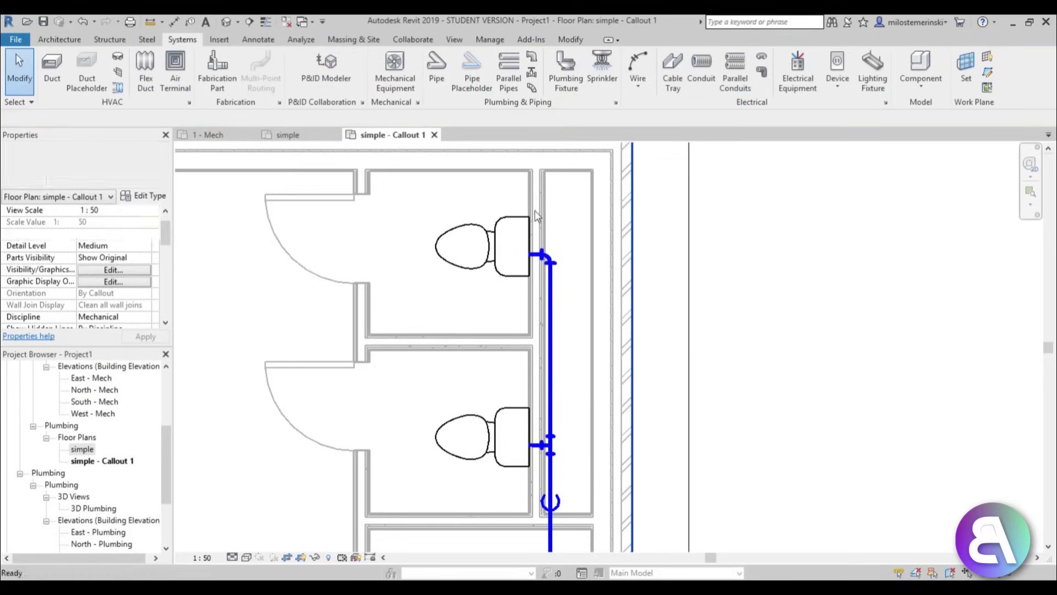
# Step: Place a standard M_Pipe Connector - Sanitary plumbing fixture on the wall behind the upper toilet
pyautogui.click(566, 68)
pyautogui.click(130, 175)
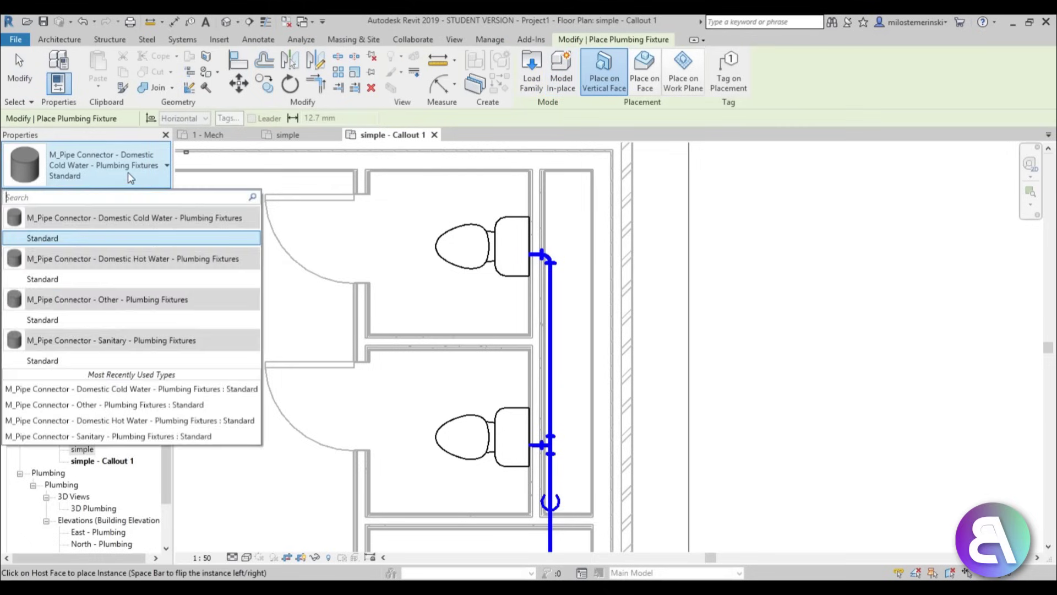
pyautogui.click(40, 362)
pyautogui.scroll(3, 529, 256)
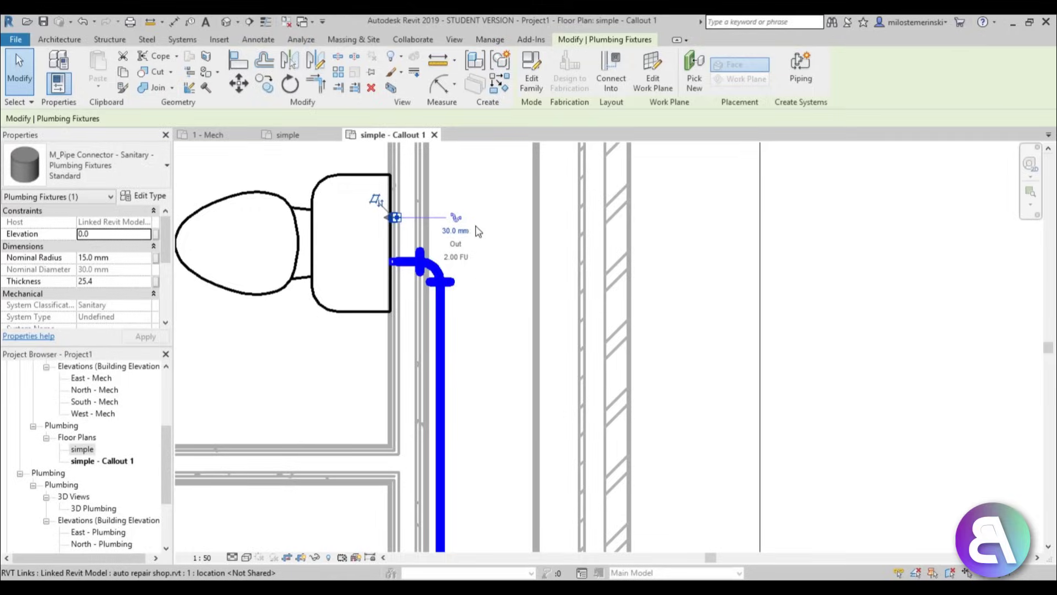
# Step: Start a PVC pipe from the upper toilet's sanitary connector with an 80 mm diameter and a downward slope of 2%
pyautogui.click(454, 218)
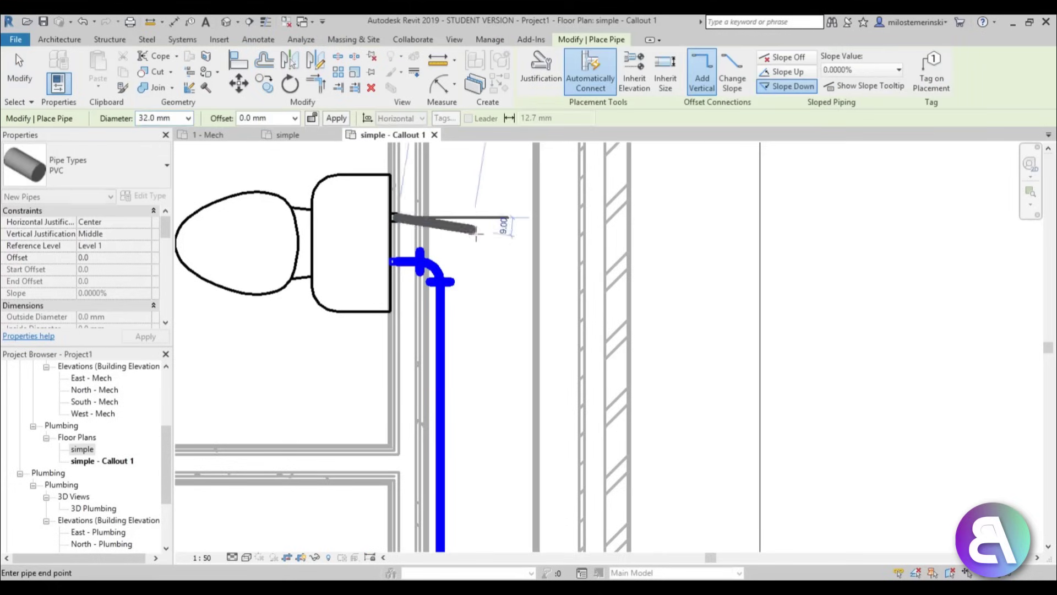
pyautogui.click(188, 118)
pyautogui.click(168, 201)
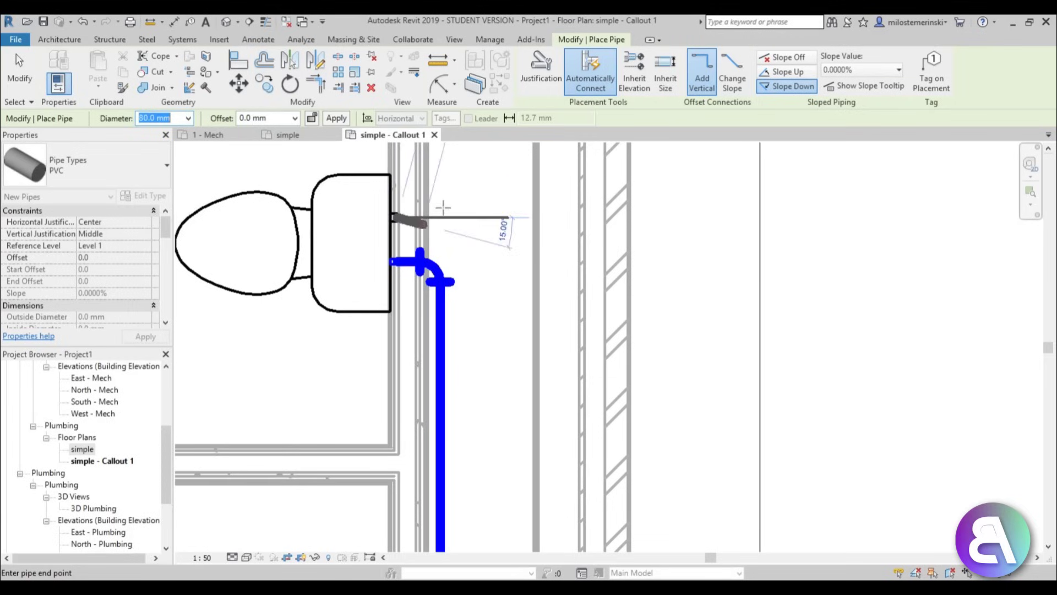
pyautogui.click(769, 89)
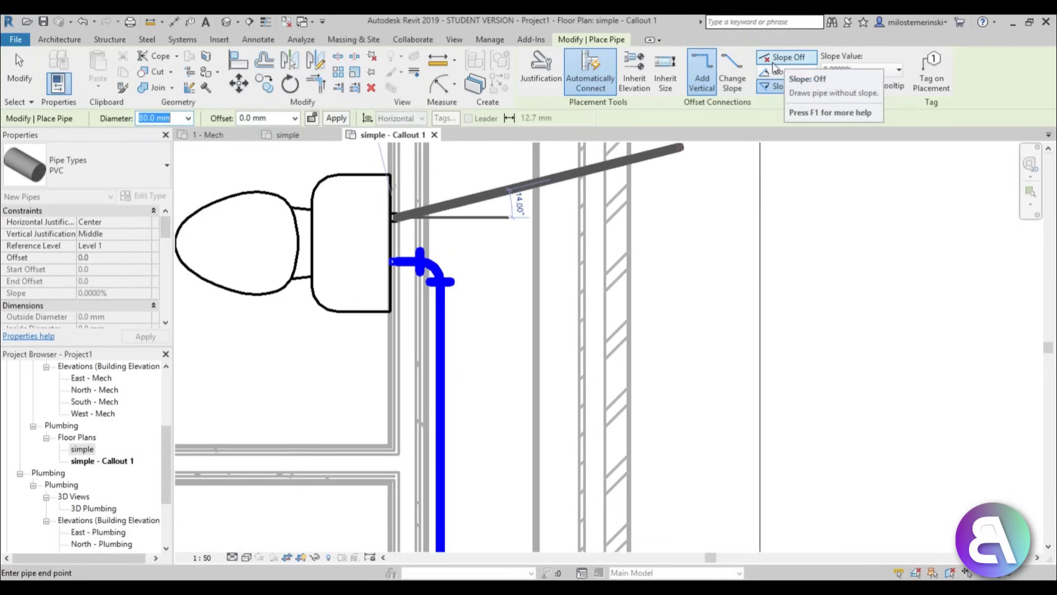
pyautogui.click(779, 62)
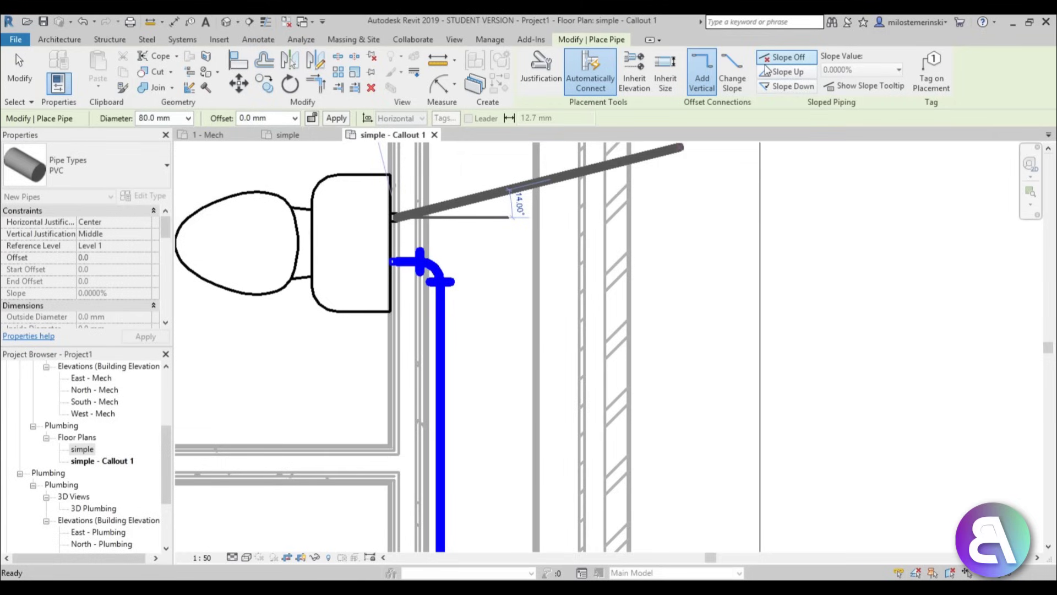
pyautogui.click(777, 89)
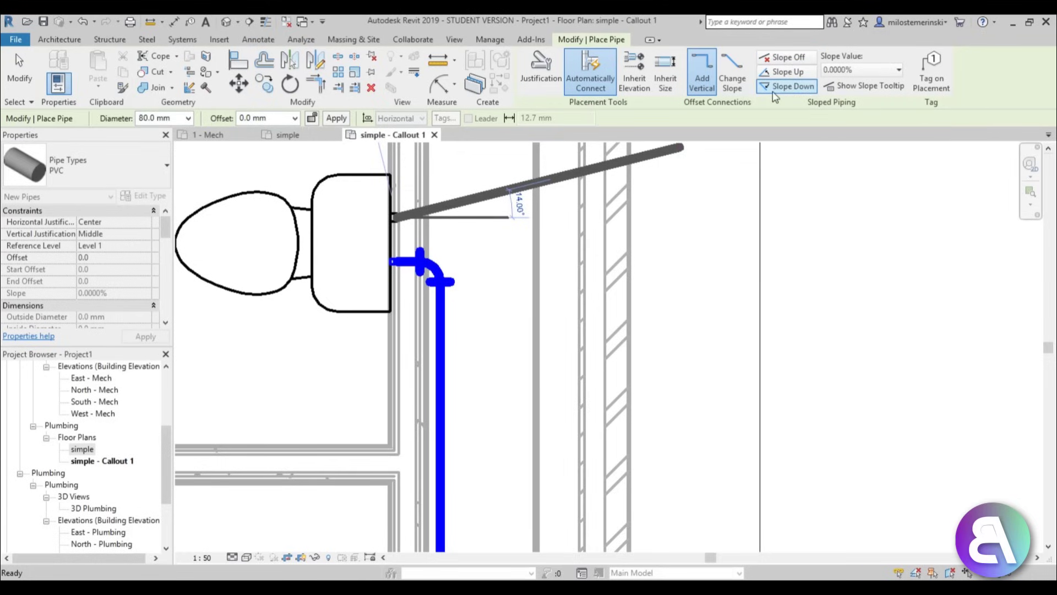
pyautogui.click(876, 70)
pyautogui.click(853, 104)
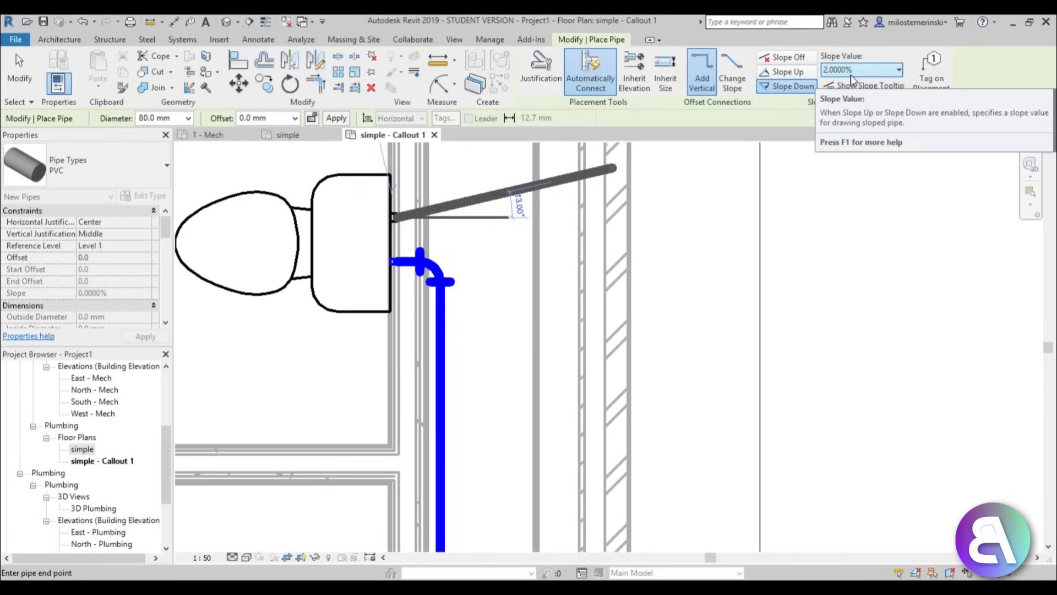
# Step: Draw the sanitary pipe straight across the shaft past the cold water pipe, and turn it down along the shaft to its lower end
pyautogui.scroll(-2, 512, 338)
pyautogui.scroll(4, 479, 233)
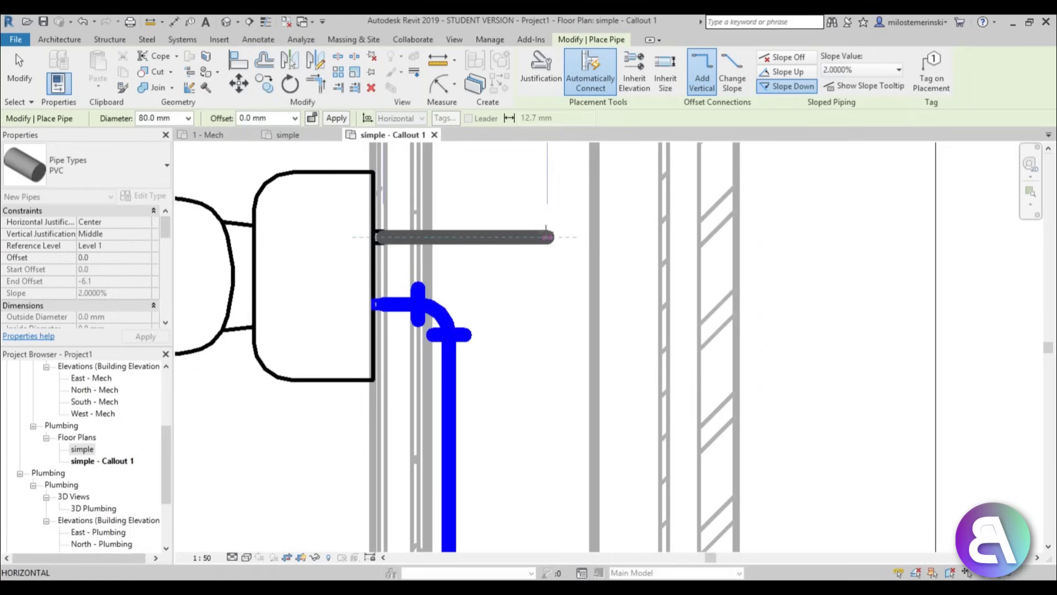
pyautogui.scroll(-5, 548, 237)
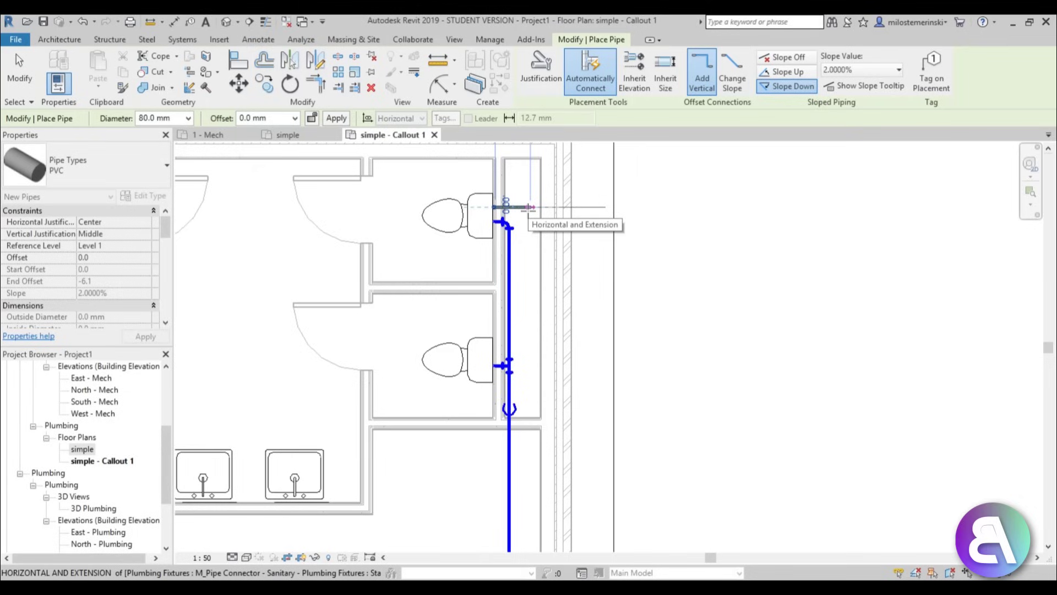
pyautogui.scroll(1, 528, 208)
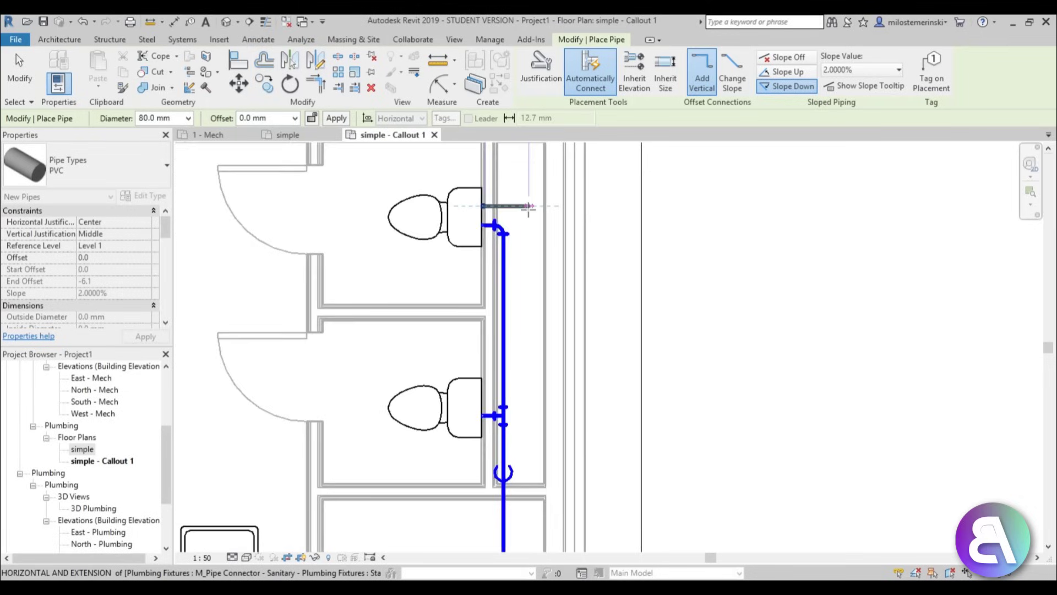
pyautogui.scroll(3, 528, 207)
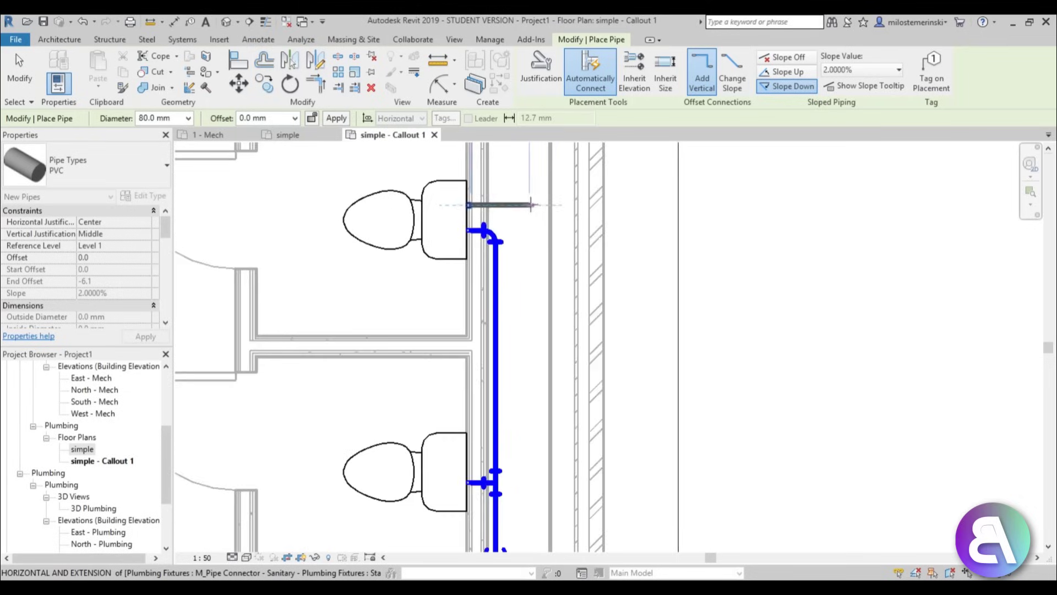
pyautogui.scroll(1, 529, 206)
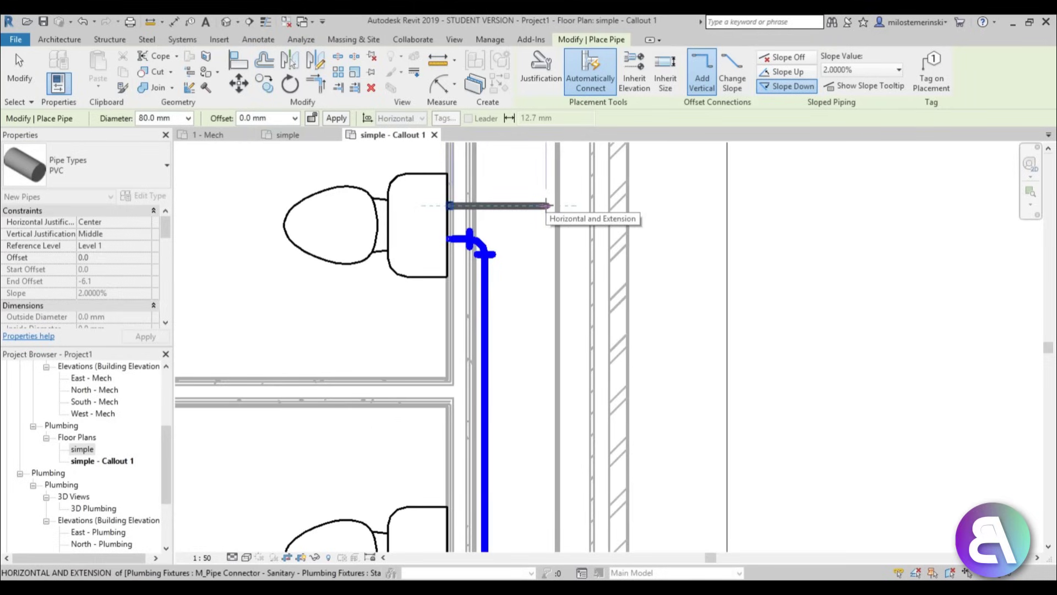
pyautogui.click(547, 206)
pyautogui.scroll(-3, 539, 347)
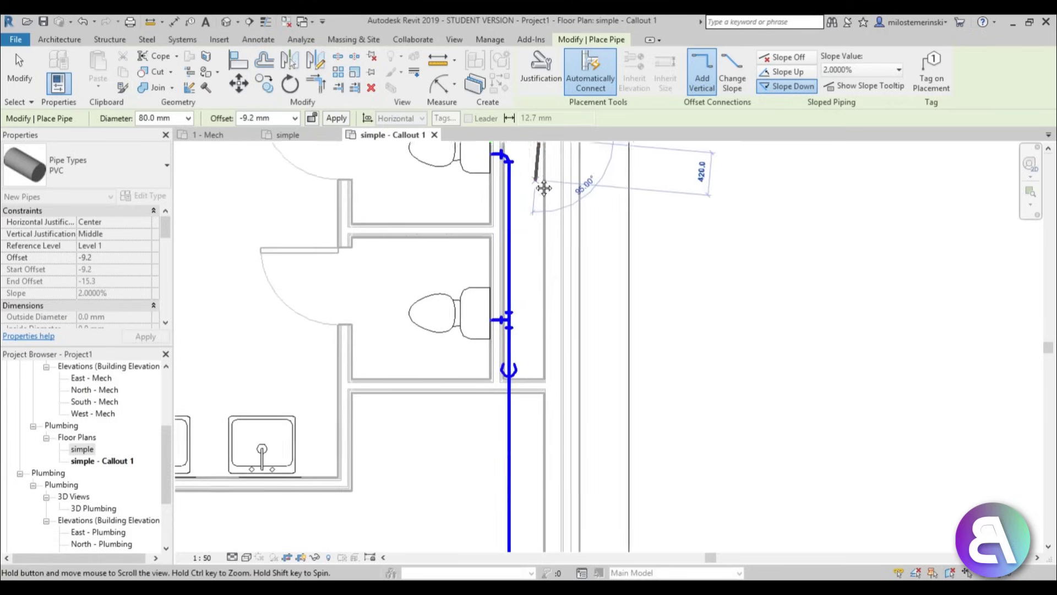
pyautogui.click(535, 361)
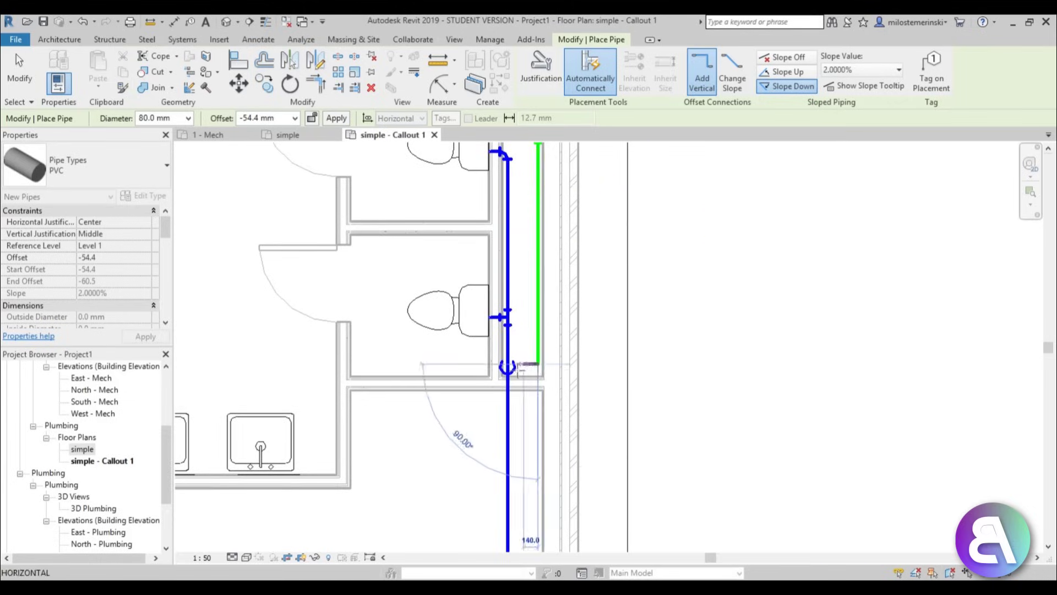
# Step: Drop the sanitary pipe to a -1000 mm offset, continue it down to the callout's lower edge beside the cold water pipe, and end the command
pyautogui.click(244, 119)
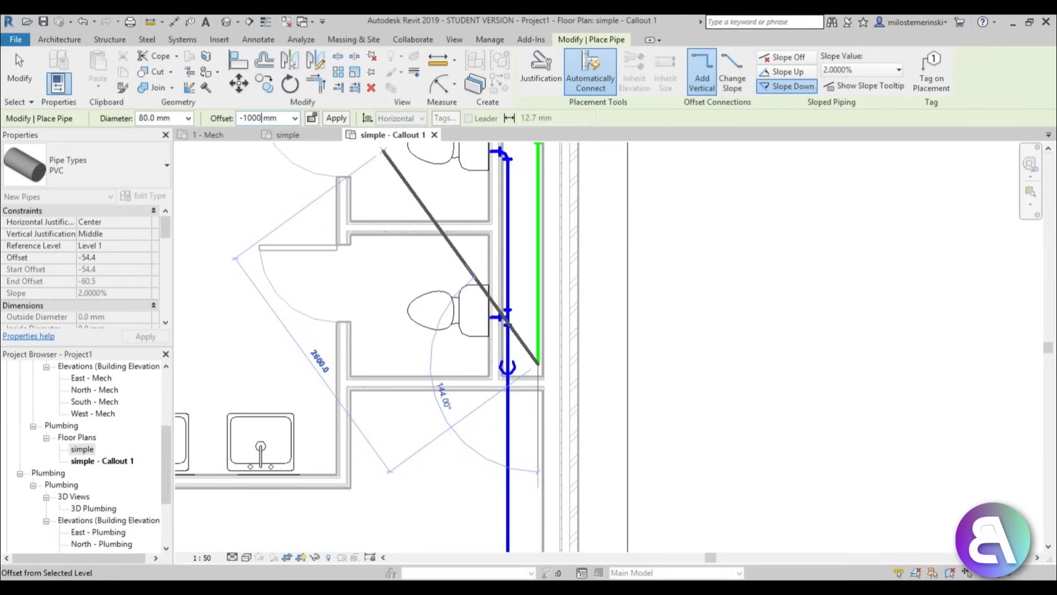
pyautogui.scroll(-2, 523, 432)
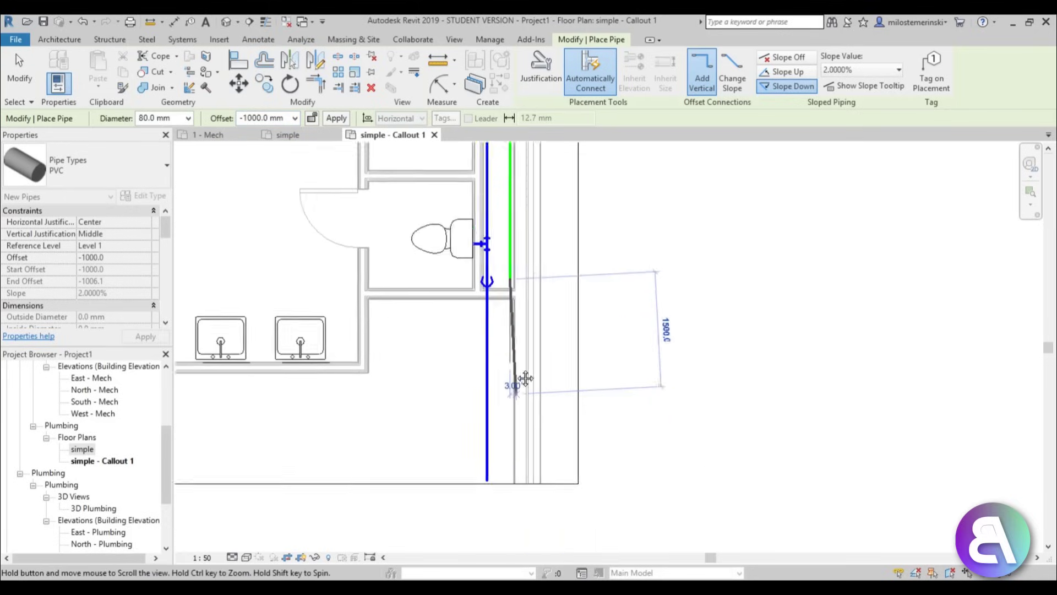
pyautogui.click(509, 387)
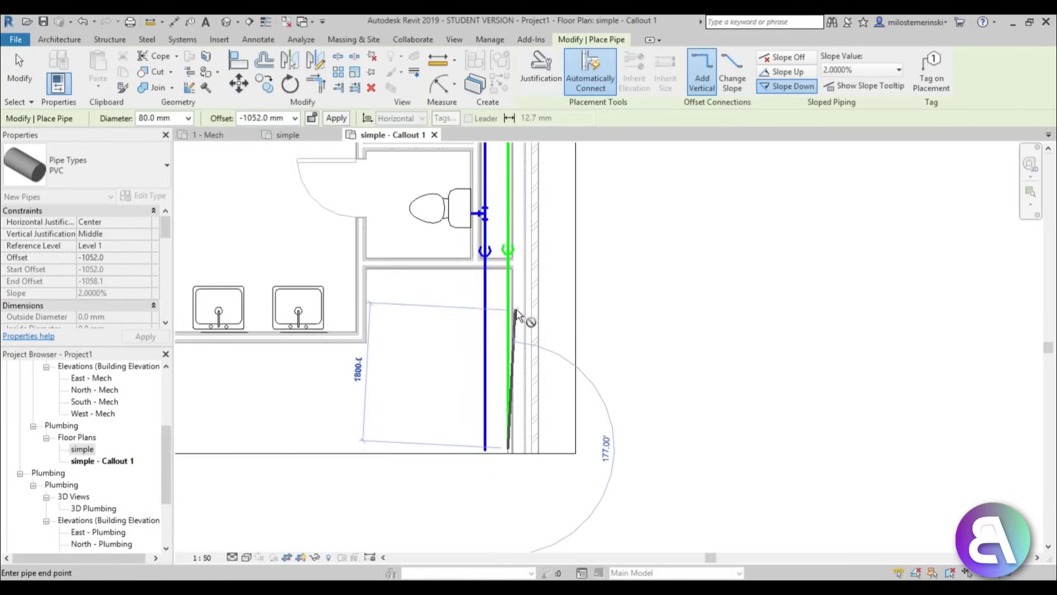
pyautogui.press('Escape')
pyautogui.press('Escape')
# Step: Copy the upper toilet's sanitary connector to the lower toilet, using the matching corners of the two toilet tanks as reference points
pyautogui.scroll(3, 543, 342)
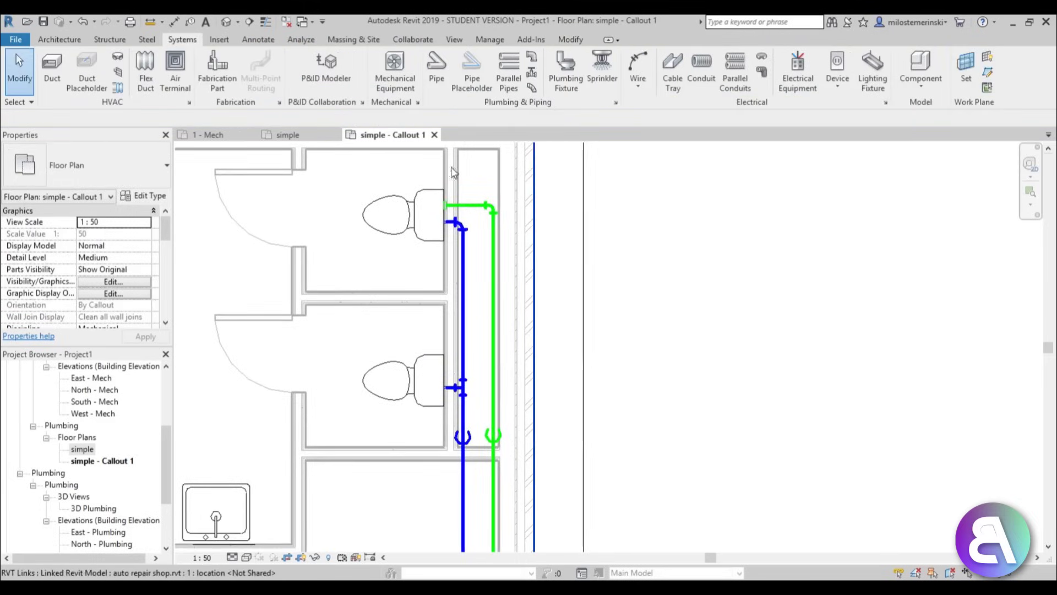
pyautogui.scroll(3, 465, 268)
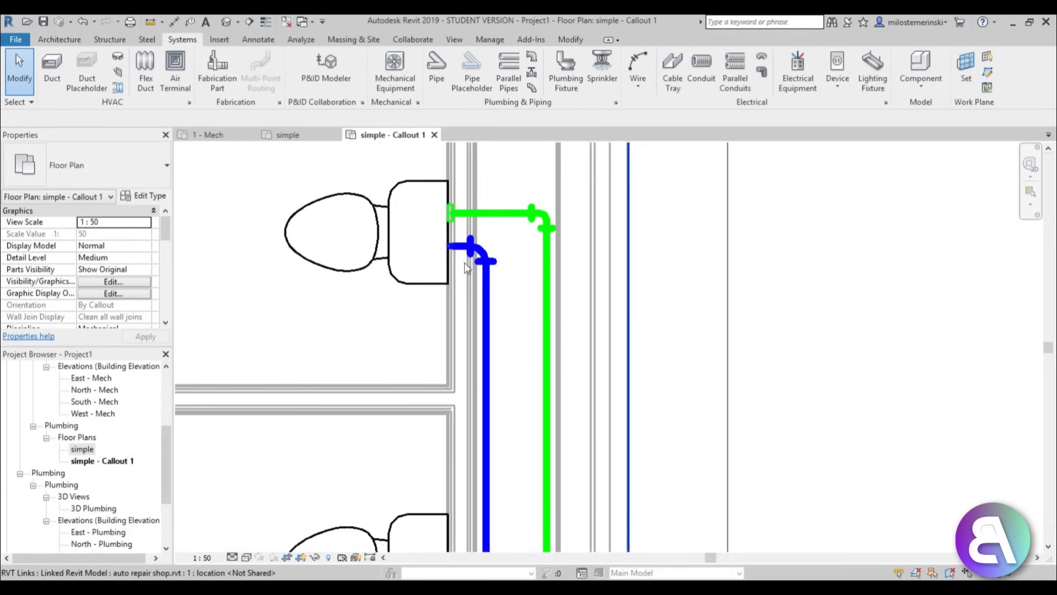
pyautogui.click(450, 213)
pyautogui.press('o')
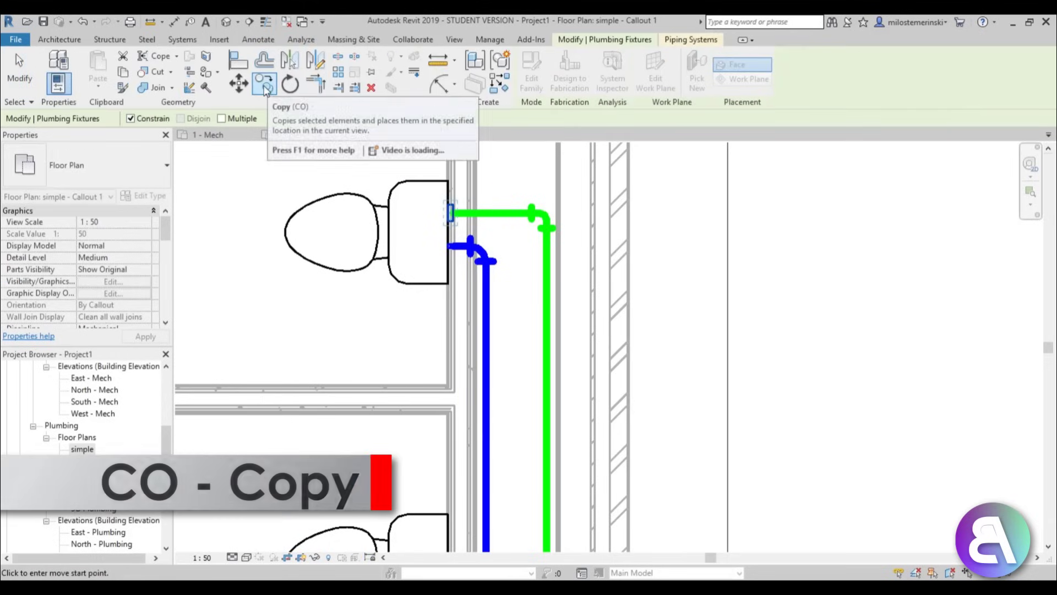
pyautogui.click(445, 285)
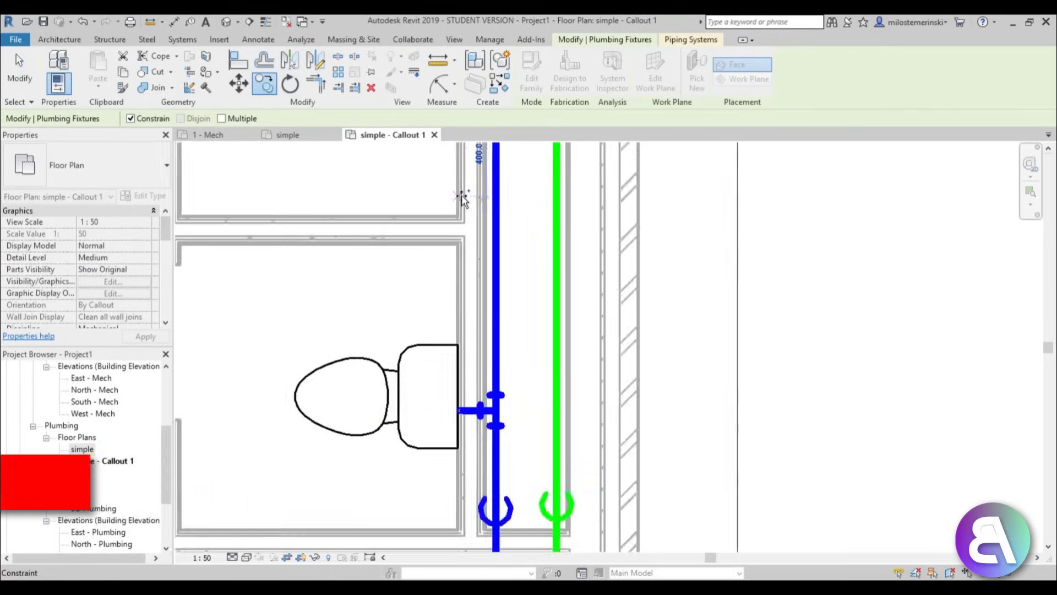
pyautogui.scroll(-1, 465, 417)
pyautogui.scroll(2, 463, 385)
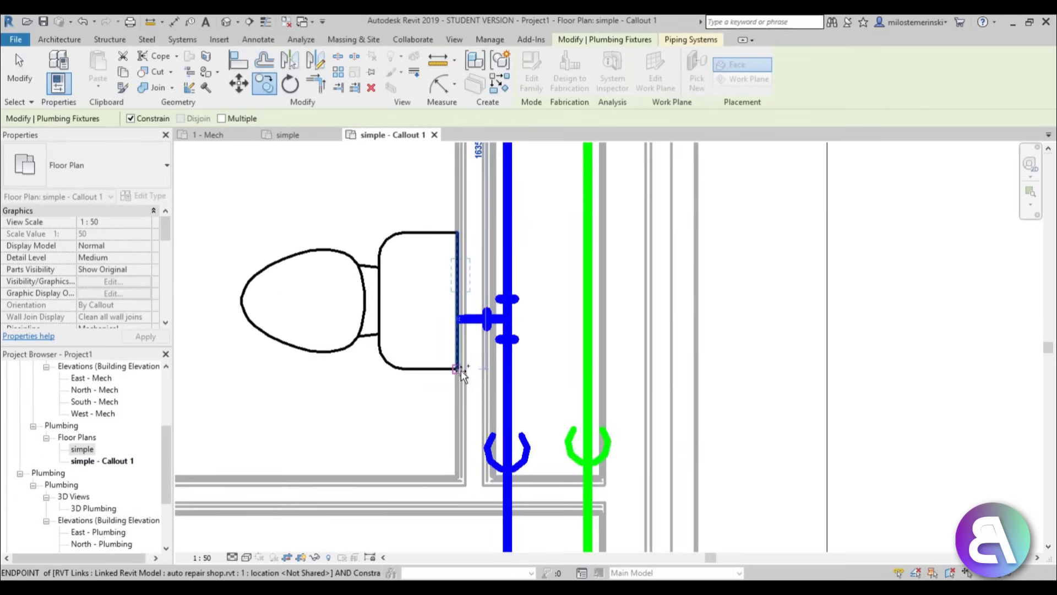
pyautogui.click(458, 367)
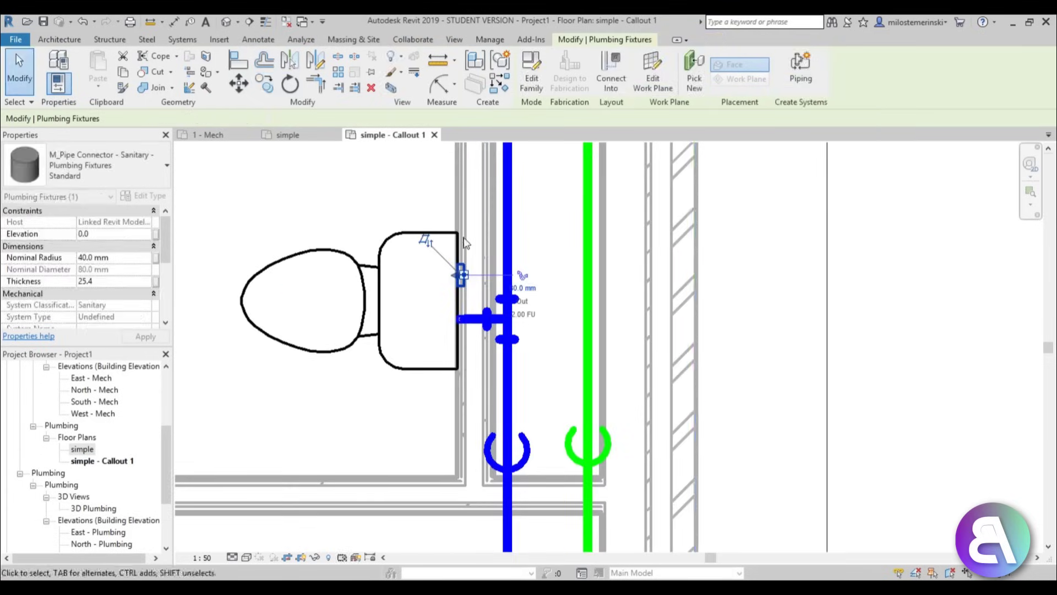
# Step: Draw an 80 mm PVC pipe from the lower toilet's sanitary connector, connect it diagonally to the main sanitary pipe, and leave the command
pyautogui.click(524, 278)
pyautogui.moveTo(537, 270); pyautogui.dragTo(462, 247, button='middle')
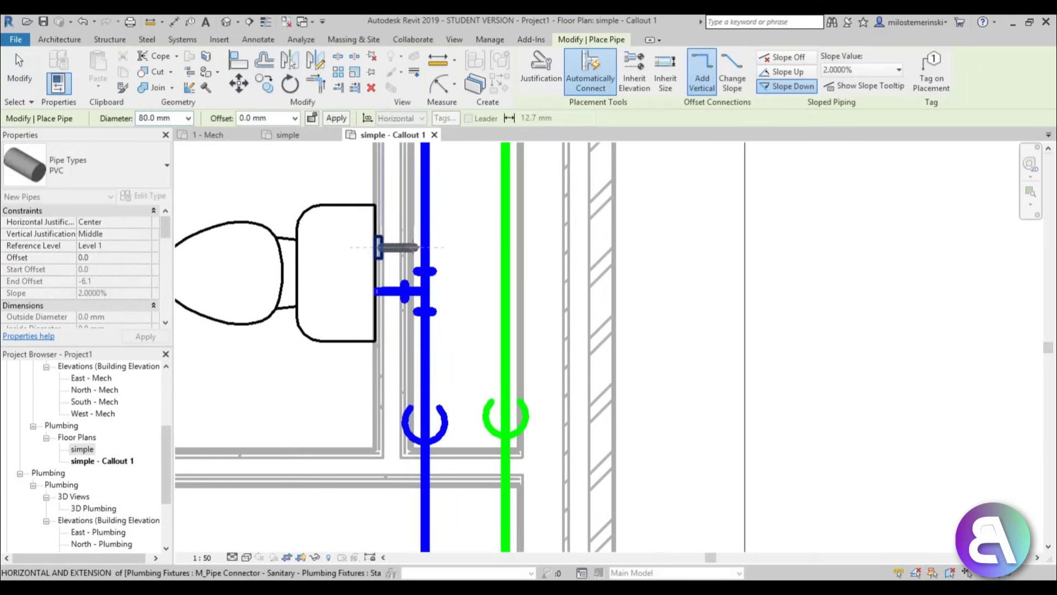
pyautogui.scroll(1, 419, 247)
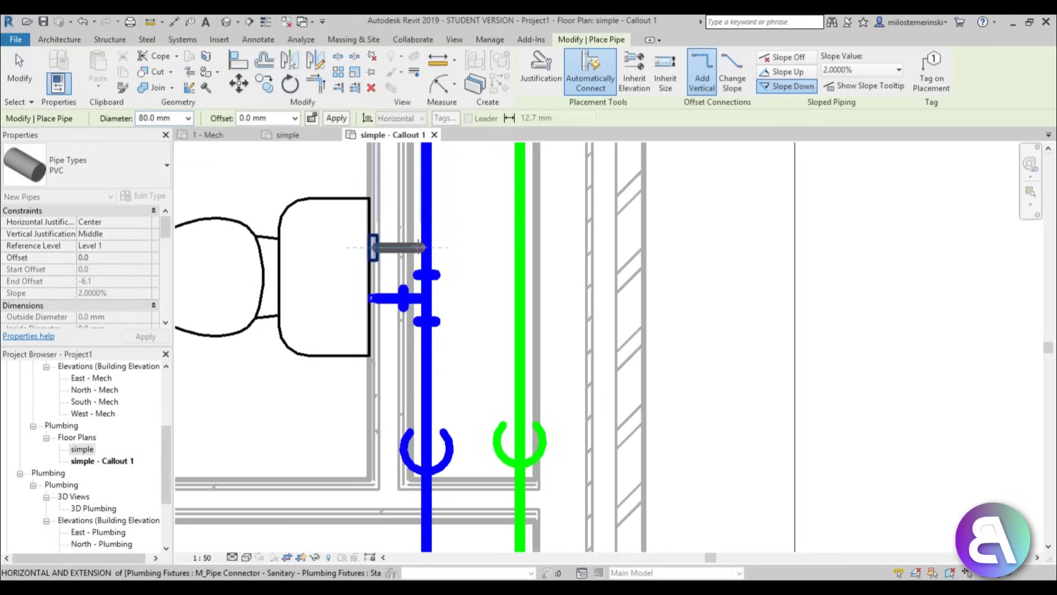
pyautogui.click(423, 247)
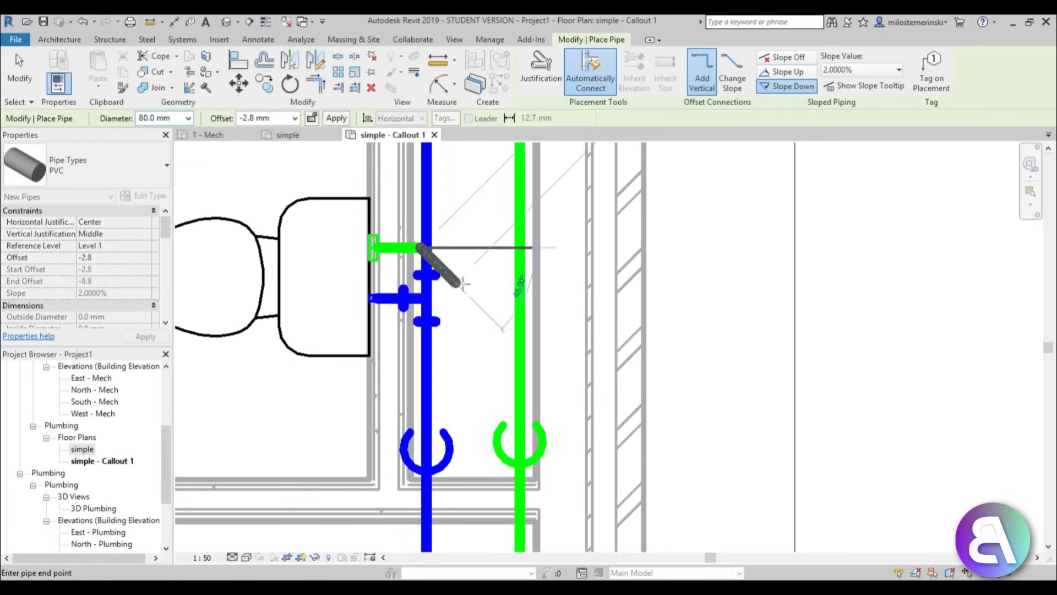
pyautogui.click(521, 346)
pyautogui.scroll(2, 539, 326)
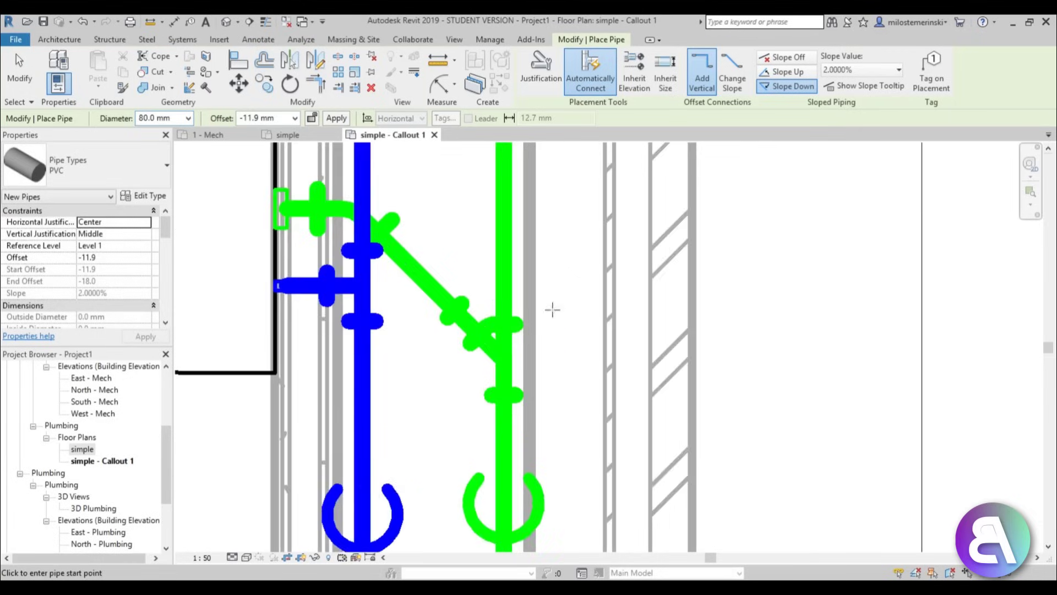
pyautogui.scroll(-3, 490, 364)
pyautogui.press('Escape')
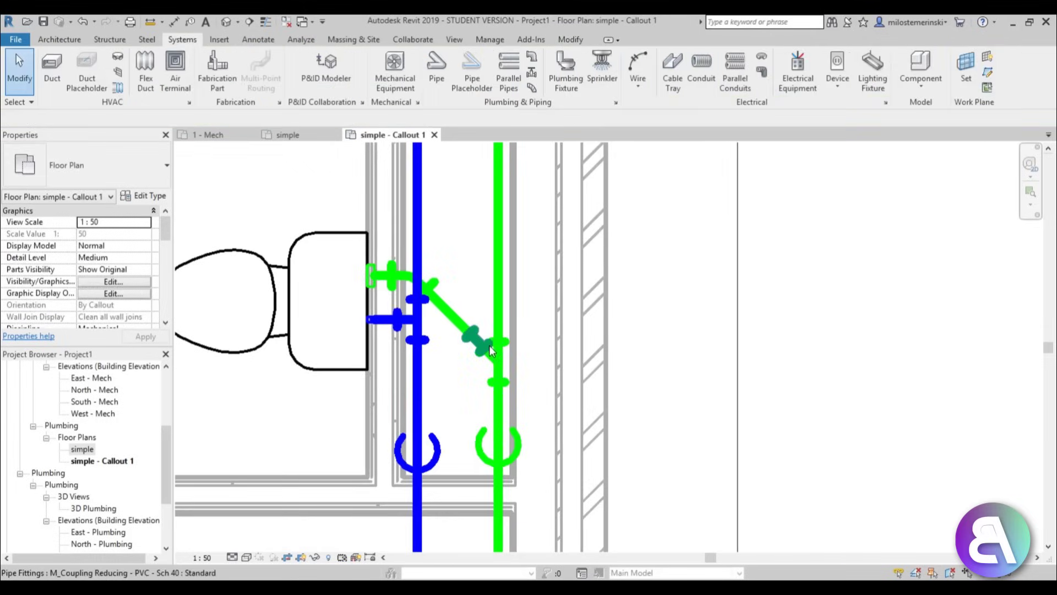
# Step: Check the main sanitary pipe's diameter and examine the fittings where the lower toilet's branch joins it
pyautogui.click(498, 314)
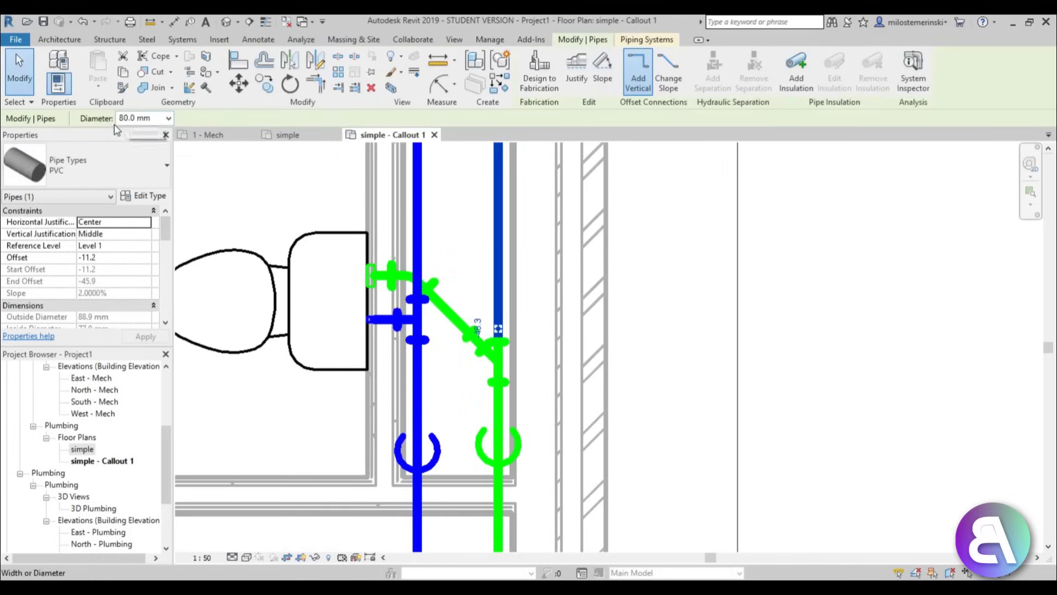
pyautogui.scroll(-2, 516, 263)
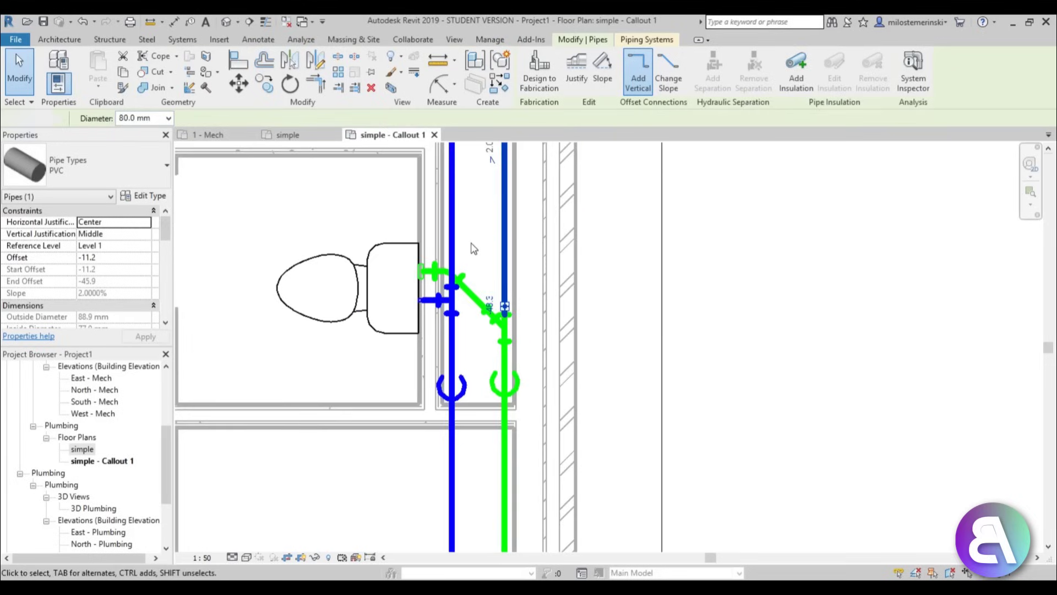
pyautogui.press('Escape')
pyautogui.scroll(1, 490, 344)
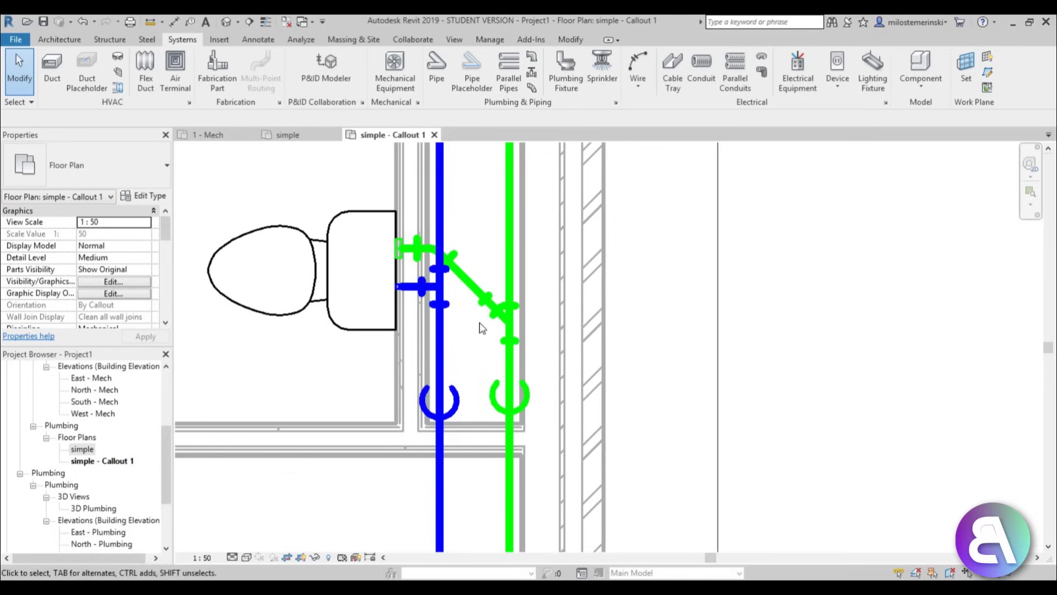
pyautogui.moveTo(511, 345); pyautogui.dragTo(519, 318, button='middle')
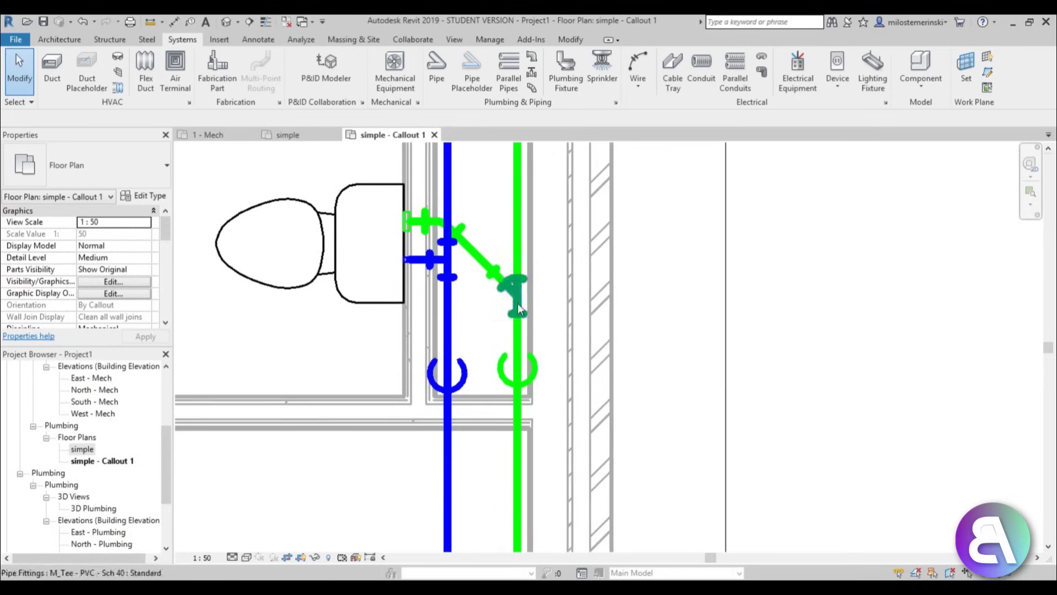
pyautogui.scroll(-6, 489, 341)
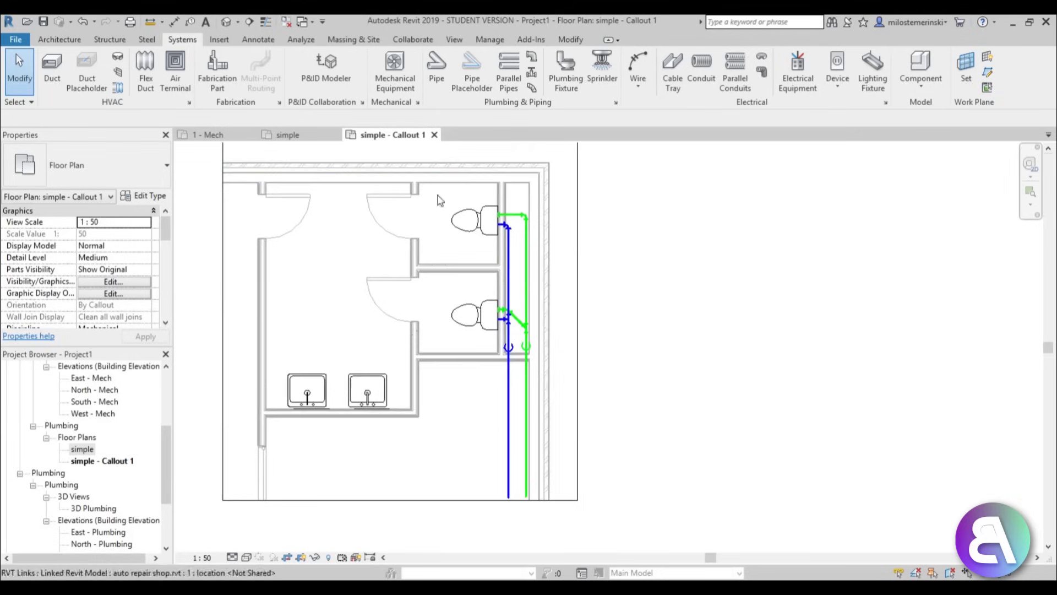
pyautogui.scroll(1, 499, 248)
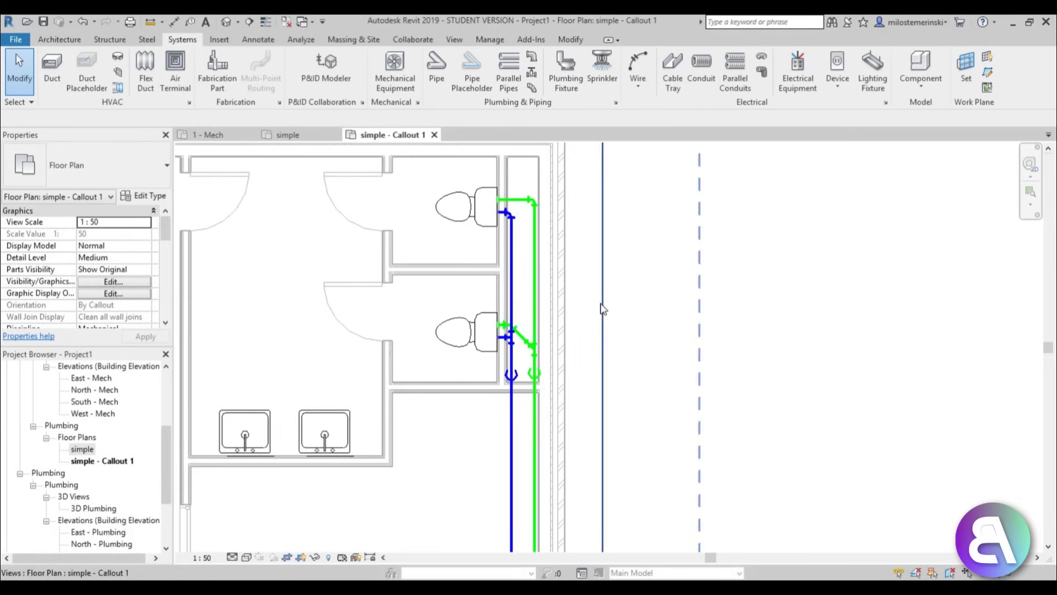
# Step: Open the default 3D view and inspect the cold water and sanitary pipe runs at the two toilets up close
pyautogui.click(226, 22)
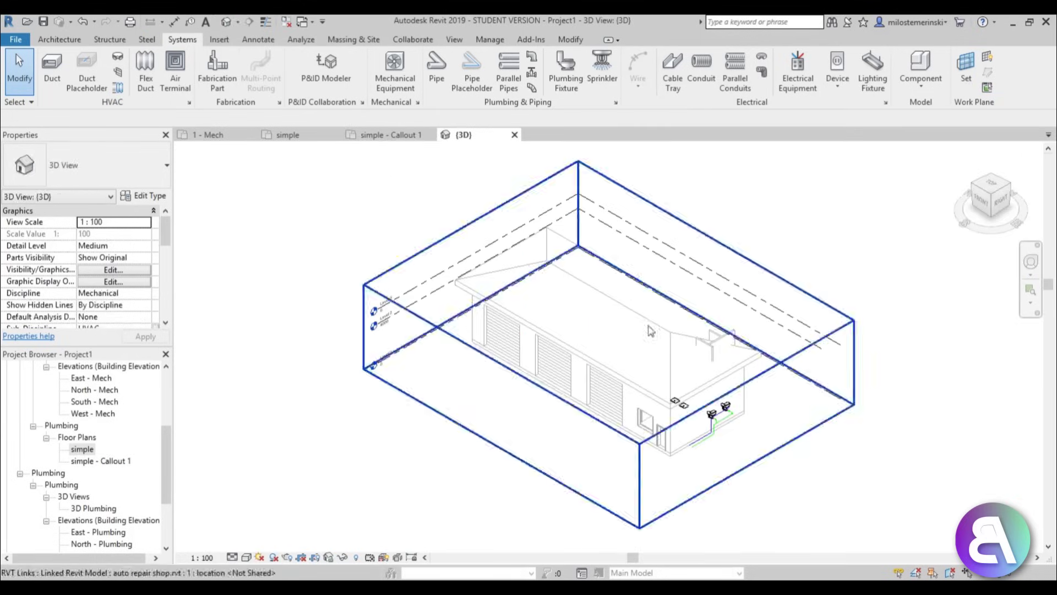
pyautogui.keyDown('shift'); pyautogui.moveTo(795, 509); pyautogui.dragTo(666, 429, button='middle'); pyautogui.keyUp('shift')
pyautogui.scroll(6, 668, 427)
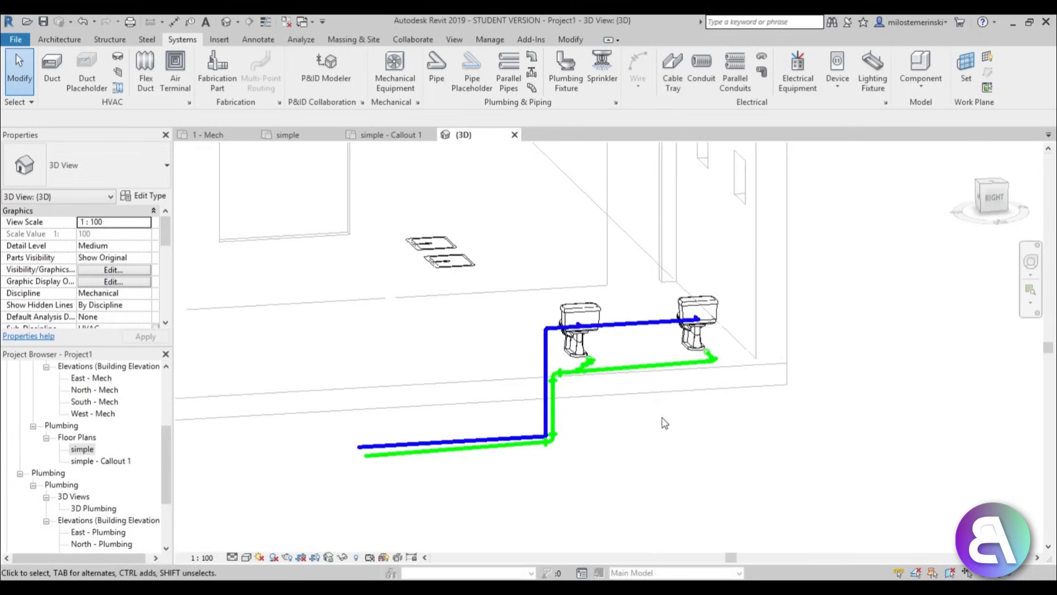
pyautogui.keyDown('shift'); pyautogui.moveTo(574, 404); pyautogui.dragTo(628, 327, button='middle'); pyautogui.keyUp('shift')
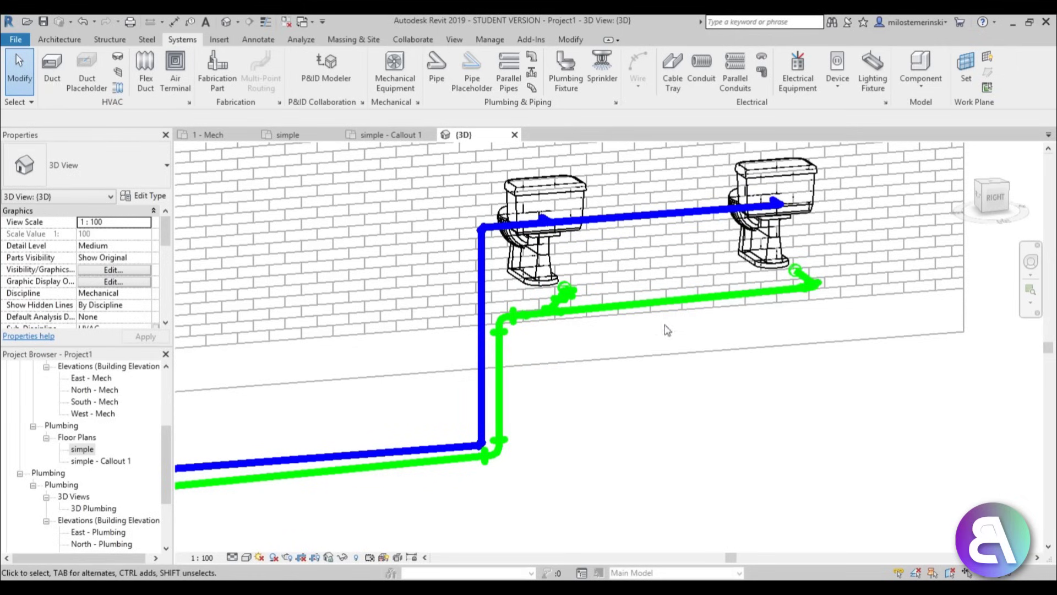
# Step: Turn on thin line display and set the 3D view's detail level to Fine
pyautogui.click(265, 25)
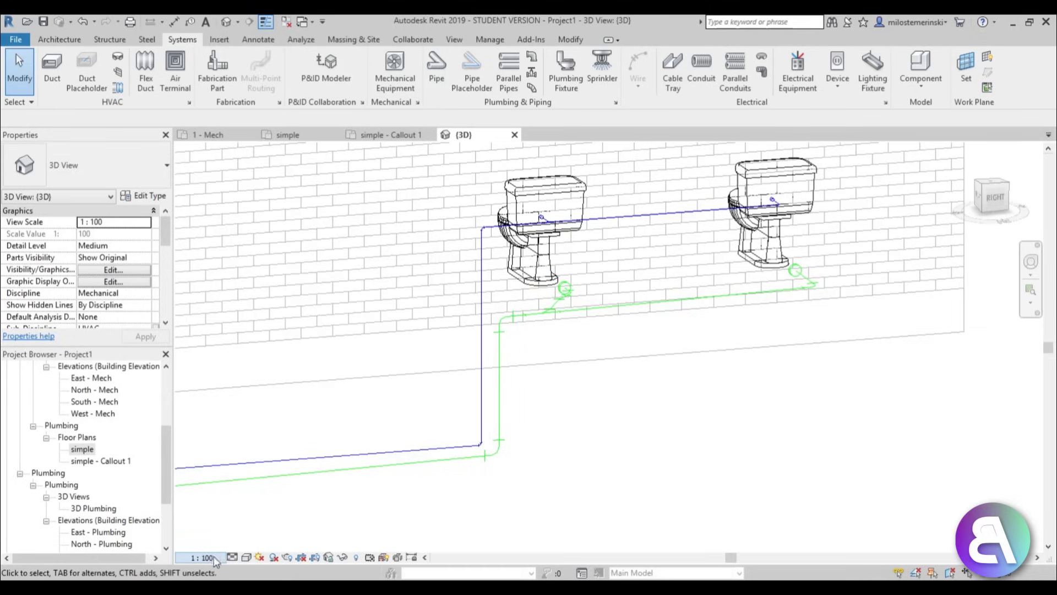
pyautogui.click(232, 558)
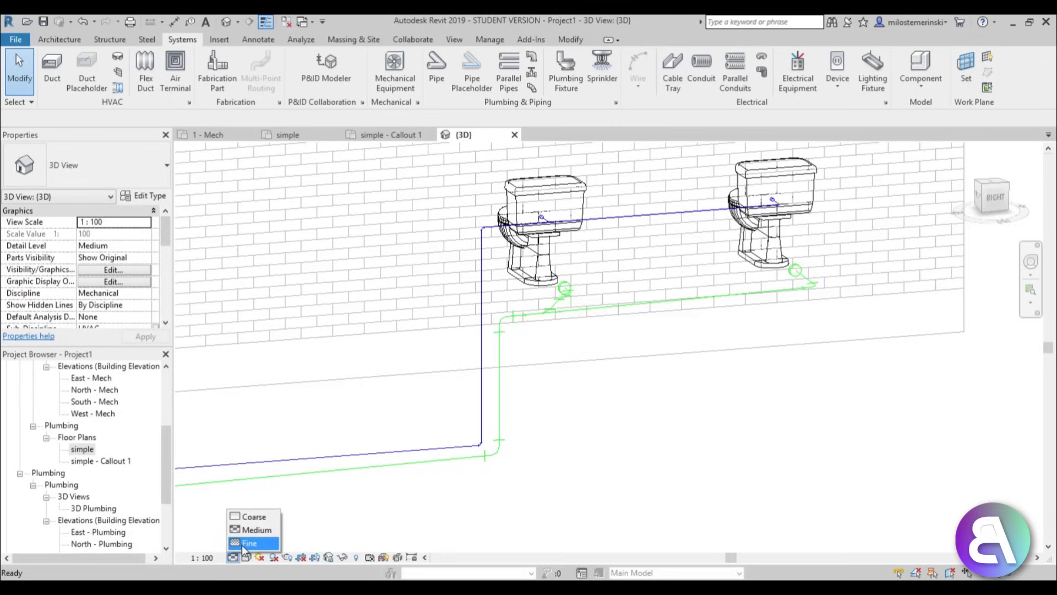
pyautogui.click(248, 543)
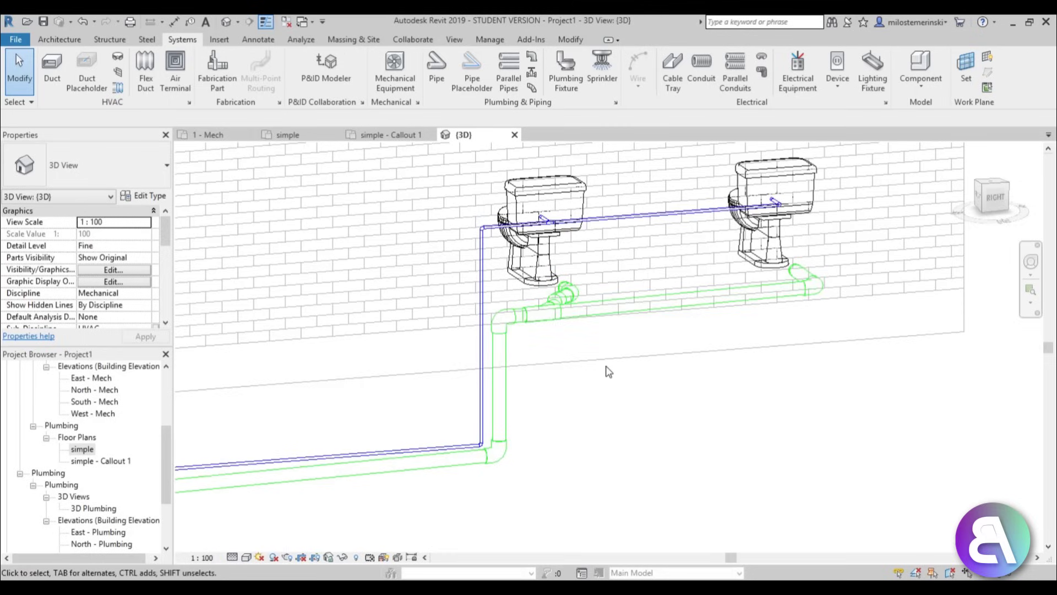
# Step: Change the 3D view's visual style so the toilets and pipes display with solid, shaded surfaces
pyautogui.scroll(3, 609, 338)
pyautogui.keyDown('shift'); pyautogui.moveTo(651, 344); pyautogui.dragTo(673, 353, button='middle'); pyautogui.keyUp('shift')
pyautogui.scroll(-5, 503, 366)
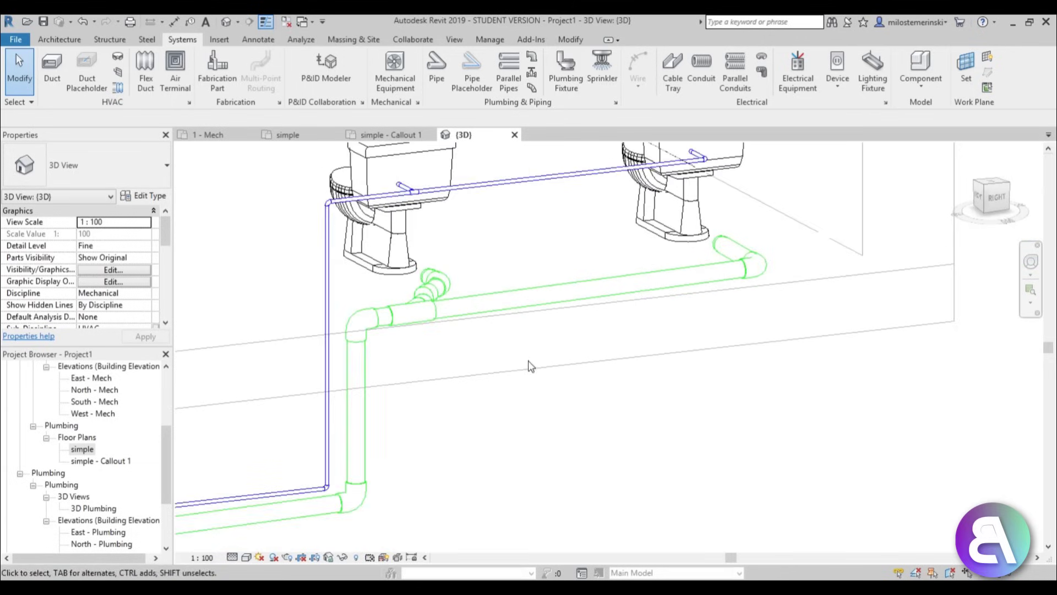
pyautogui.click(247, 560)
pyautogui.click(263, 537)
# Step: Examine the shaded toilets and piping from several angles, along with their location within the linked auto repair shop
pyautogui.moveTo(489, 428)
pyautogui.keyDown('shift'); pyautogui.mouseDown(button='middle')
pyautogui.moveTo(485, 400)
pyautogui.moveTo(509, 373)
pyautogui.moveTo(615, 442)
pyautogui.mouseUp(button='middle'); pyautogui.keyUp('shift')
pyautogui.scroll(-5, 484, 394)
pyautogui.scroll(-3, 576, 408)
pyautogui.keyDown('shift'); pyautogui.moveTo(576, 408); pyautogui.dragTo(498, 358, button='middle'); pyautogui.keyUp('shift')
pyautogui.scroll(3, 585, 415)
pyautogui.keyDown('shift'); pyautogui.moveTo(584, 416); pyautogui.dragTo(448, 372, button='middle'); pyautogui.keyUp('shift')
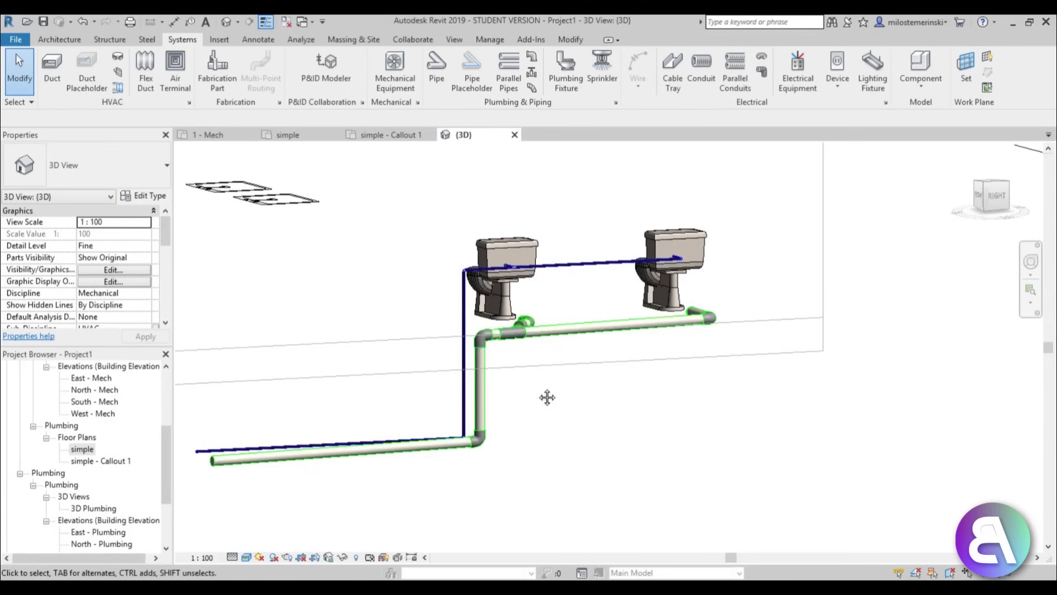
pyautogui.scroll(-3, 538, 418)
pyautogui.keyDown('shift'); pyautogui.moveTo(539, 419); pyautogui.dragTo(418, 433, button='middle'); pyautogui.keyUp('shift')
pyautogui.scroll(-5, 435, 375)
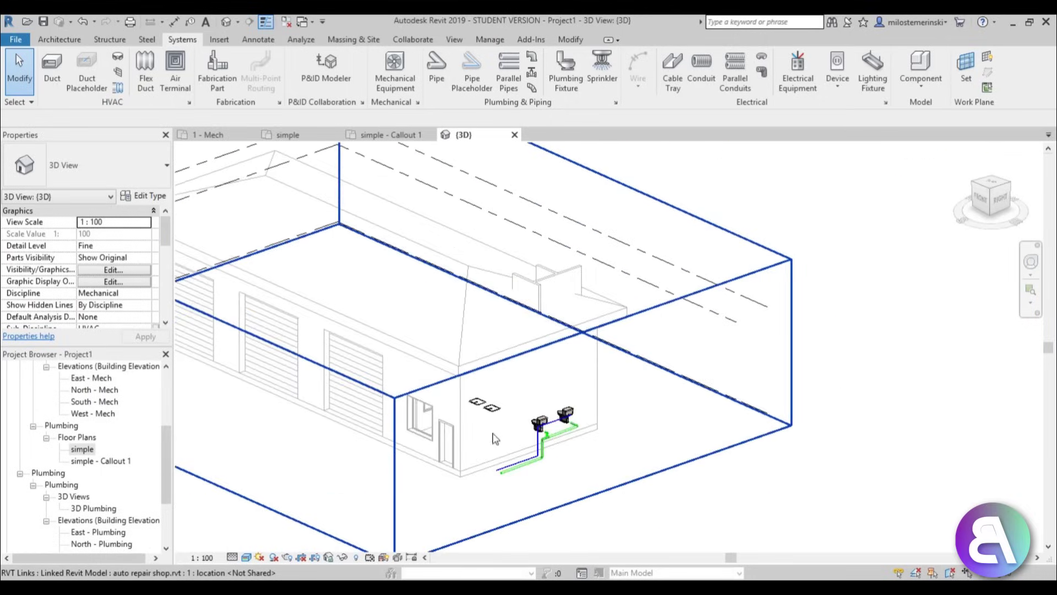
pyautogui.moveTo(461, 401)
pyautogui.keyDown('shift'); pyautogui.mouseDown(button='middle')
pyautogui.moveTo(578, 378)
pyautogui.moveTo(630, 409)
pyautogui.moveTo(457, 396)
pyautogui.mouseUp(button='middle'); pyautogui.keyUp('shift')
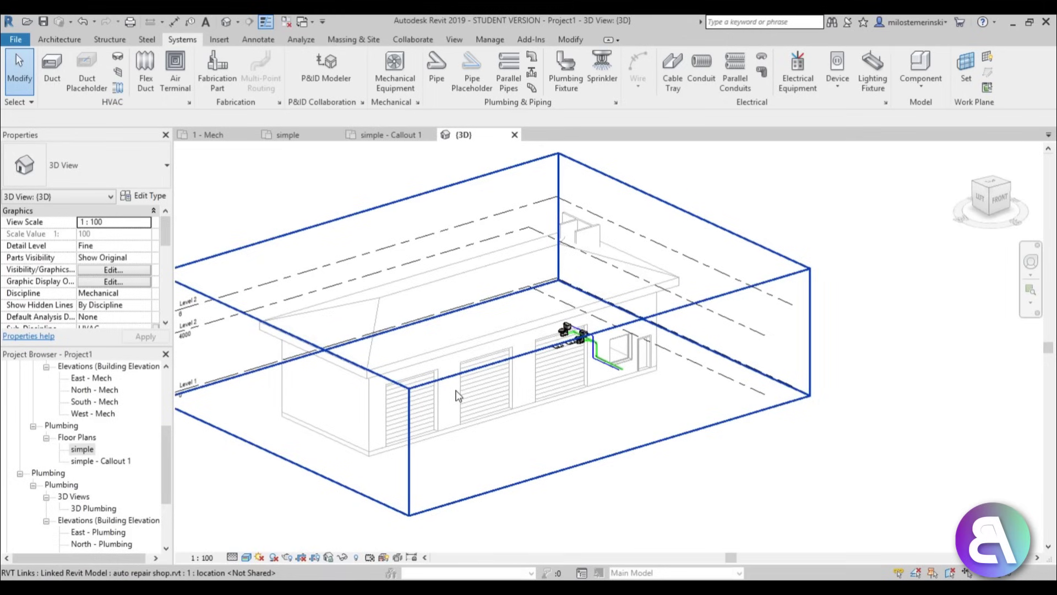